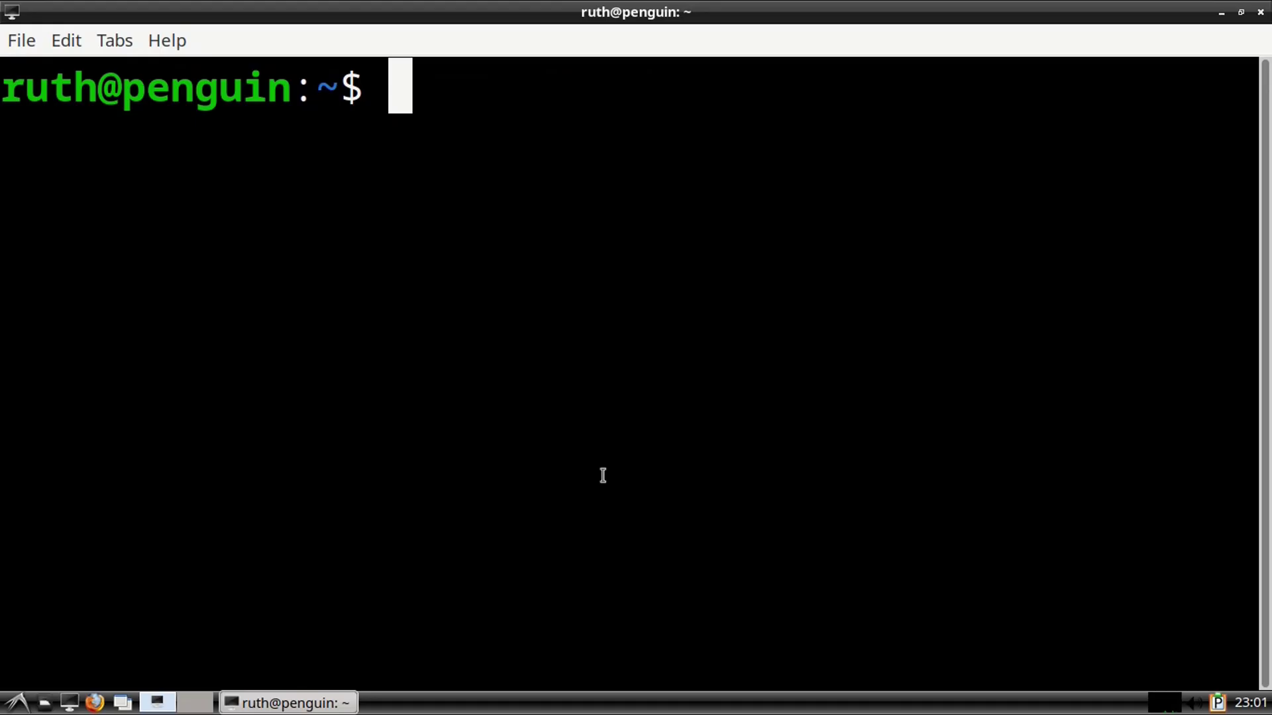
- Test the internet connection by running ping google.com, and stop the command after several replies
type("ping google.com")
key("ctrl+minus")
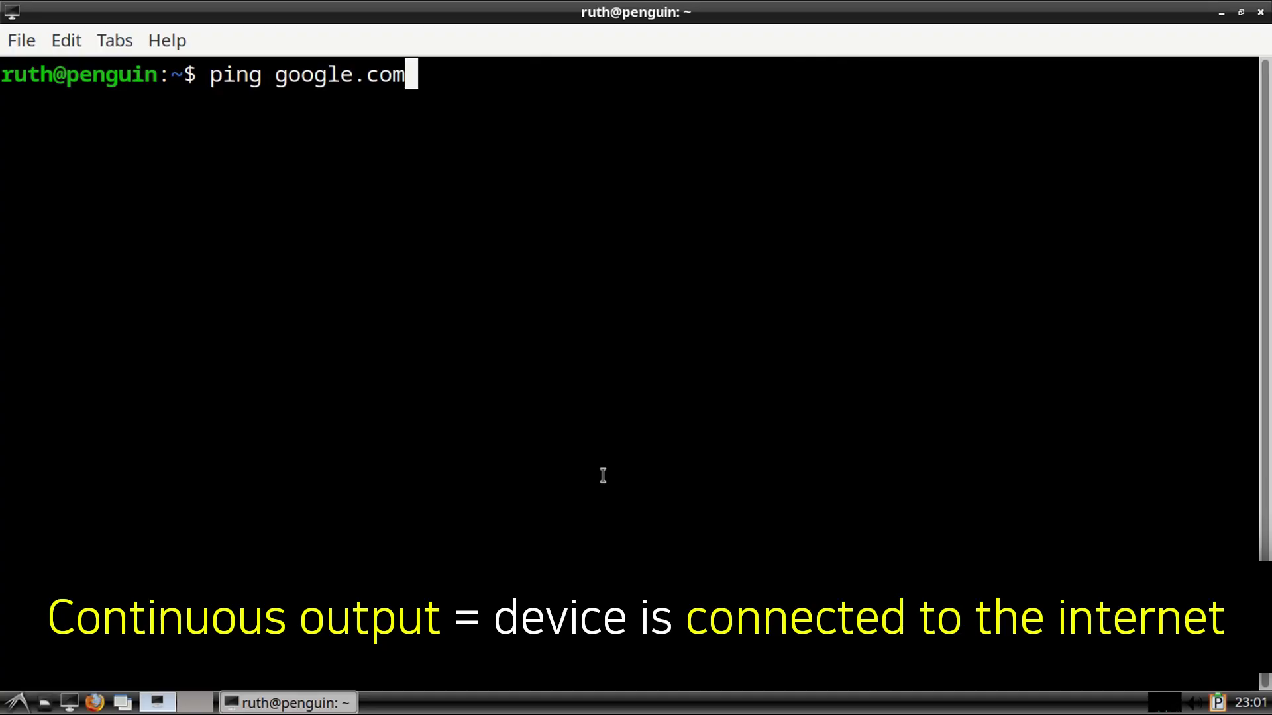
key("Return")
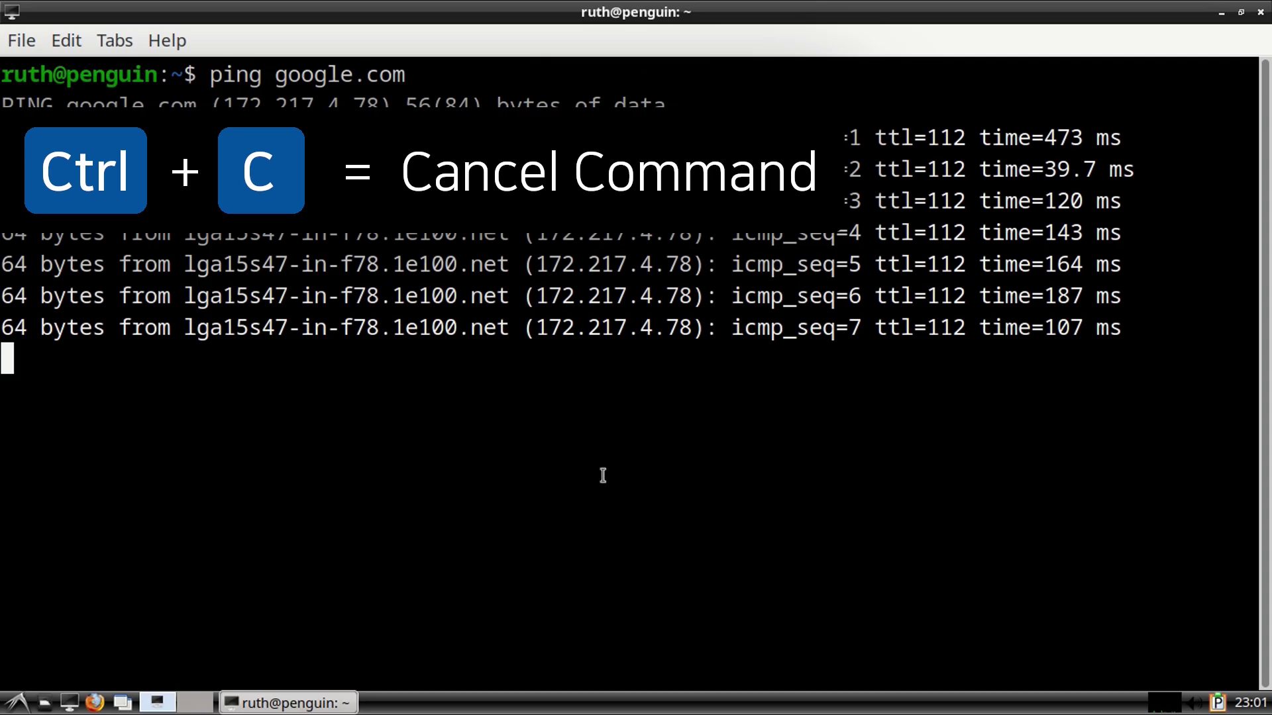
key("ctrl+c")
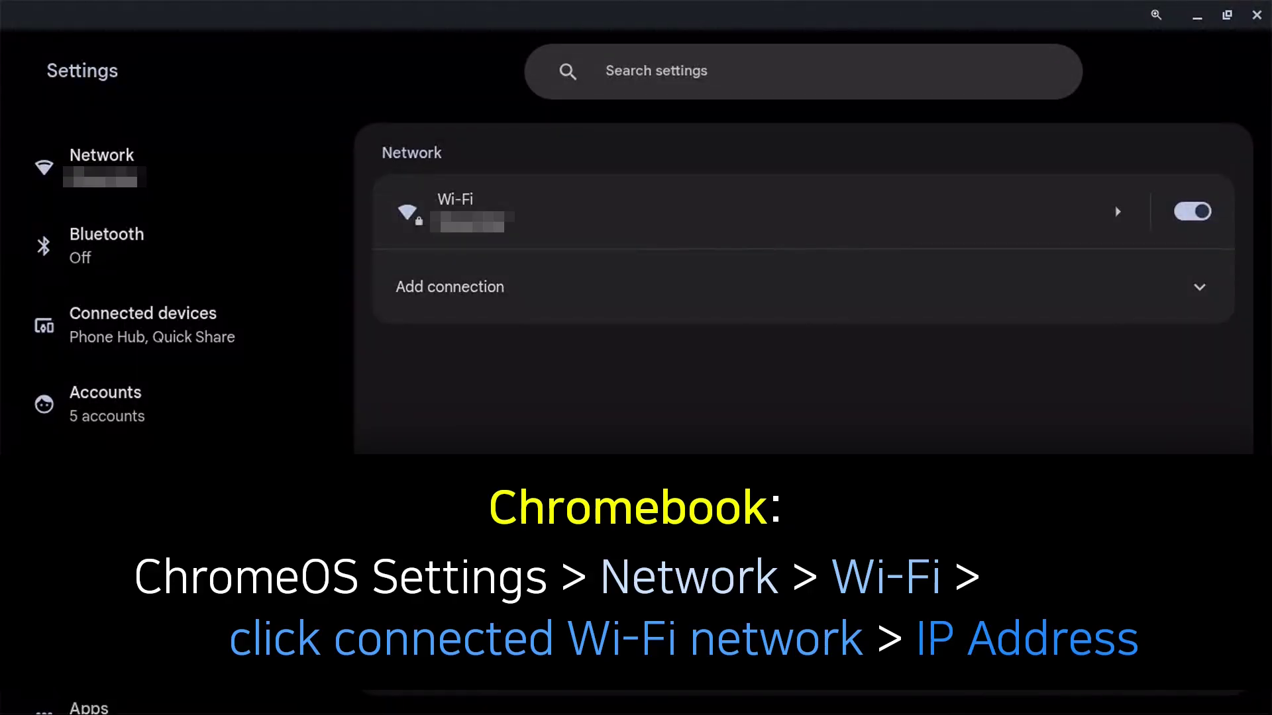
- Open the connected Wi-Fi network's details in the ChromeOS network settings and highlight its IP address
left_click(221, 162)
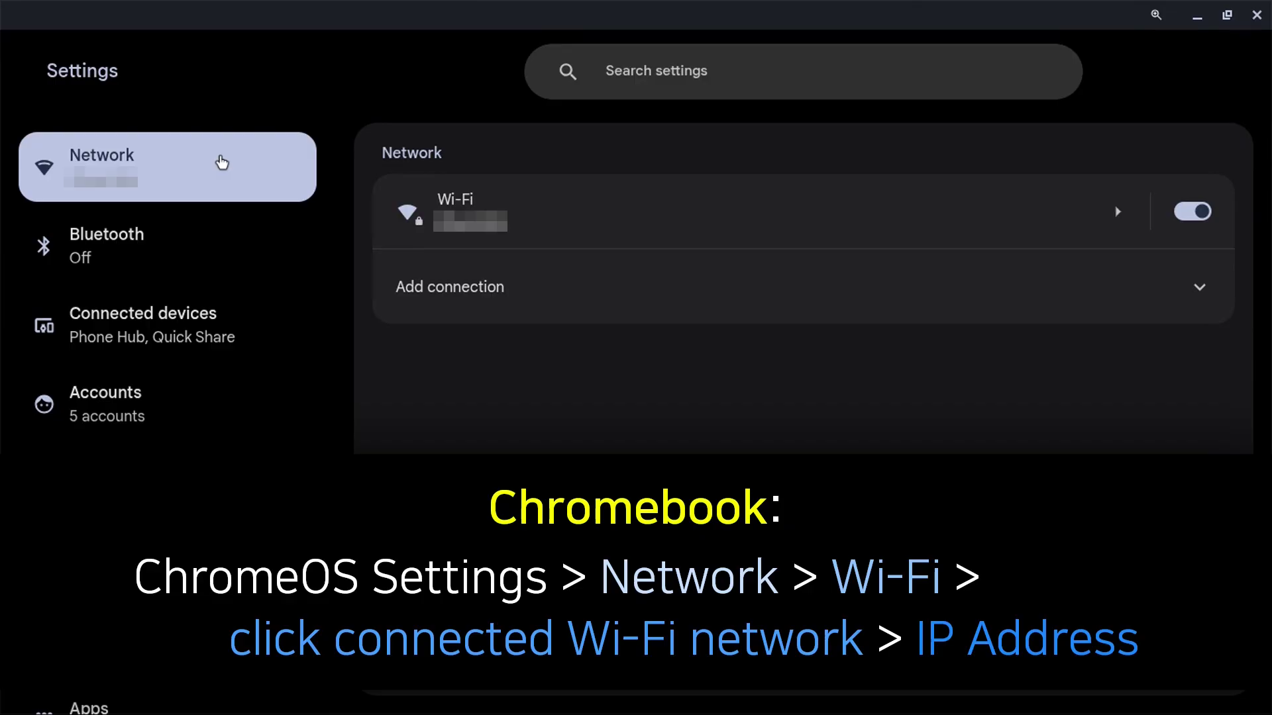
left_click(785, 216)
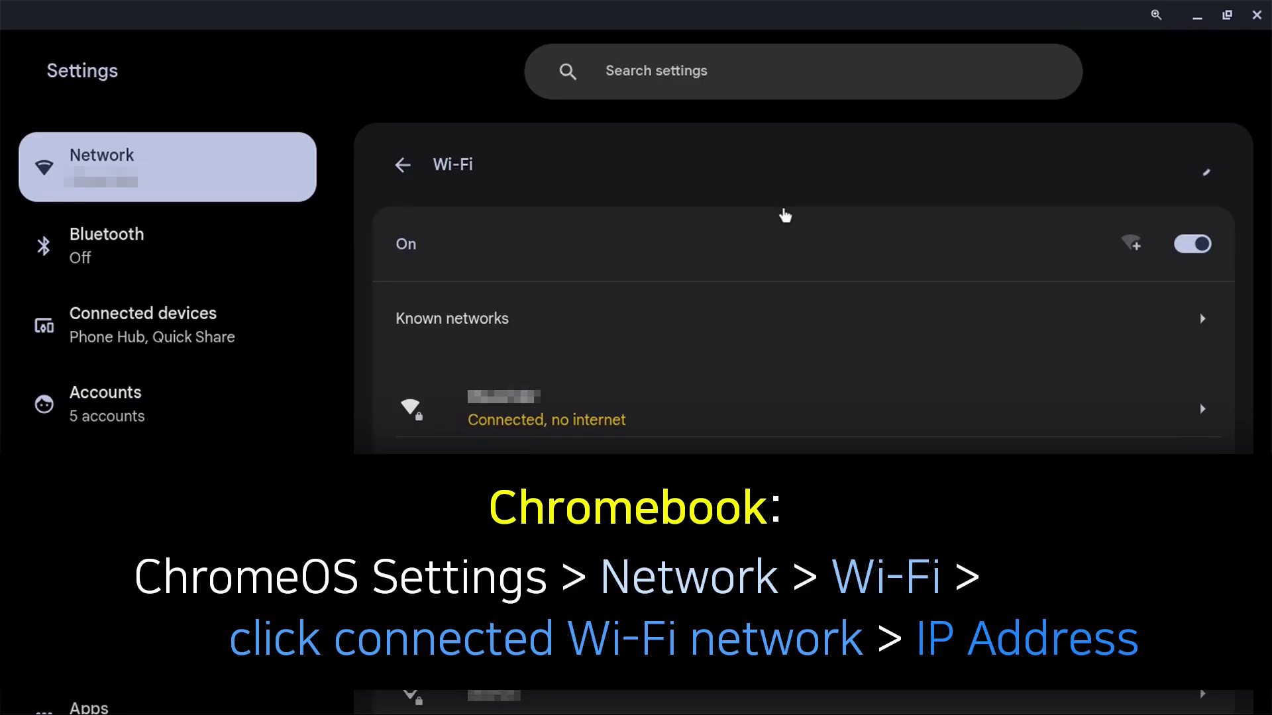
left_click(806, 411)
left_click_drag(485, 580, 390, 586)
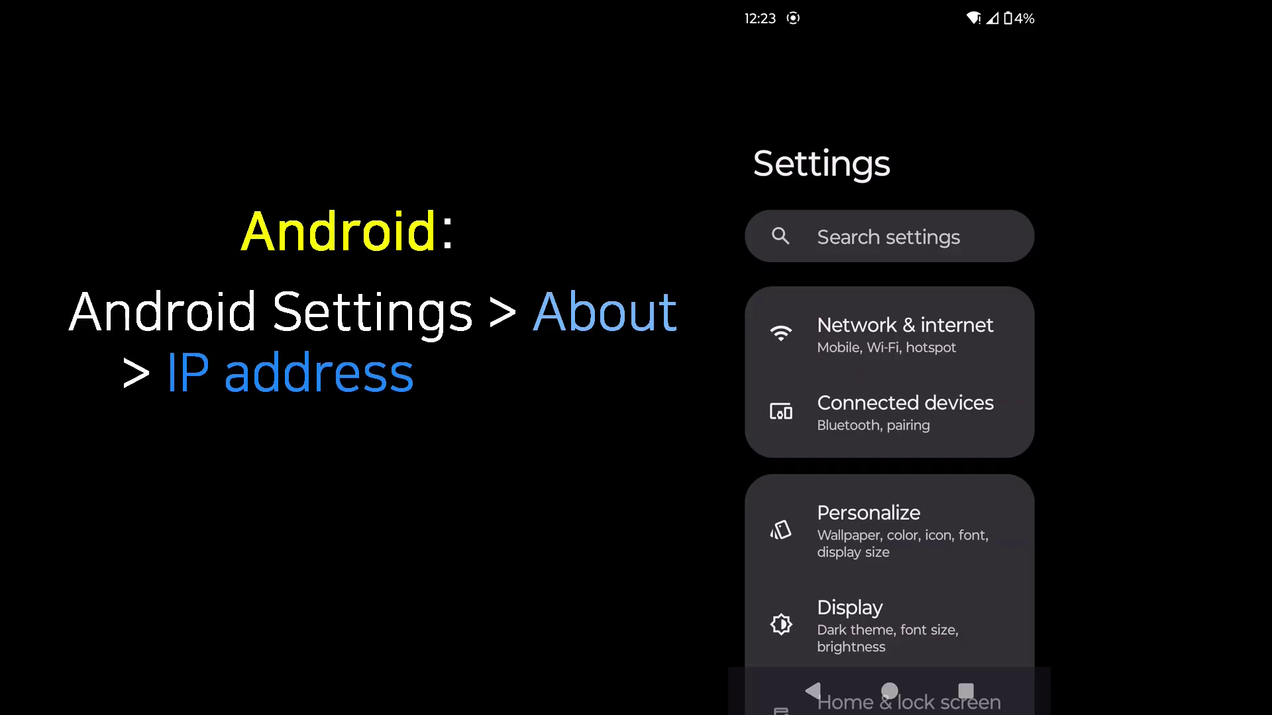
- Look through the Android settings for the About section that lists the phone's IP address
scroll(890, 397, "down", 15)
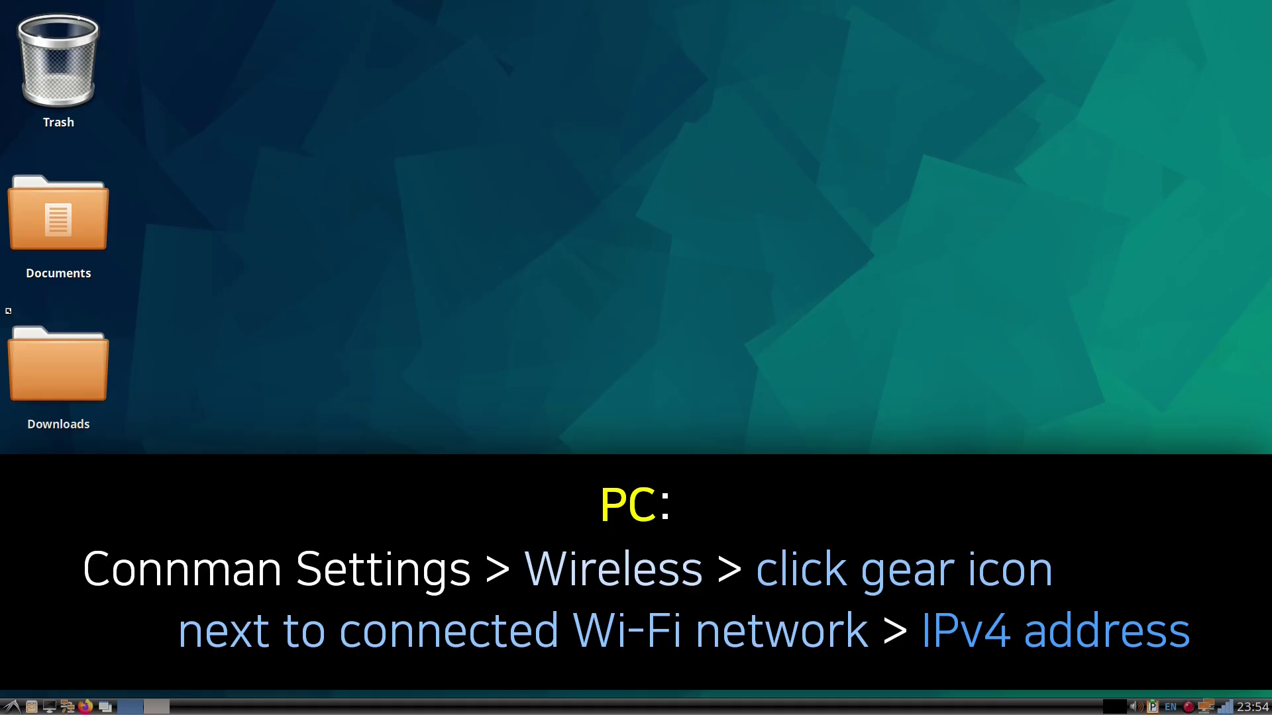
- Switch to the PC's Connman network settings, open the connected wireless network's details and select its IPv4 address
left_click(67, 707)
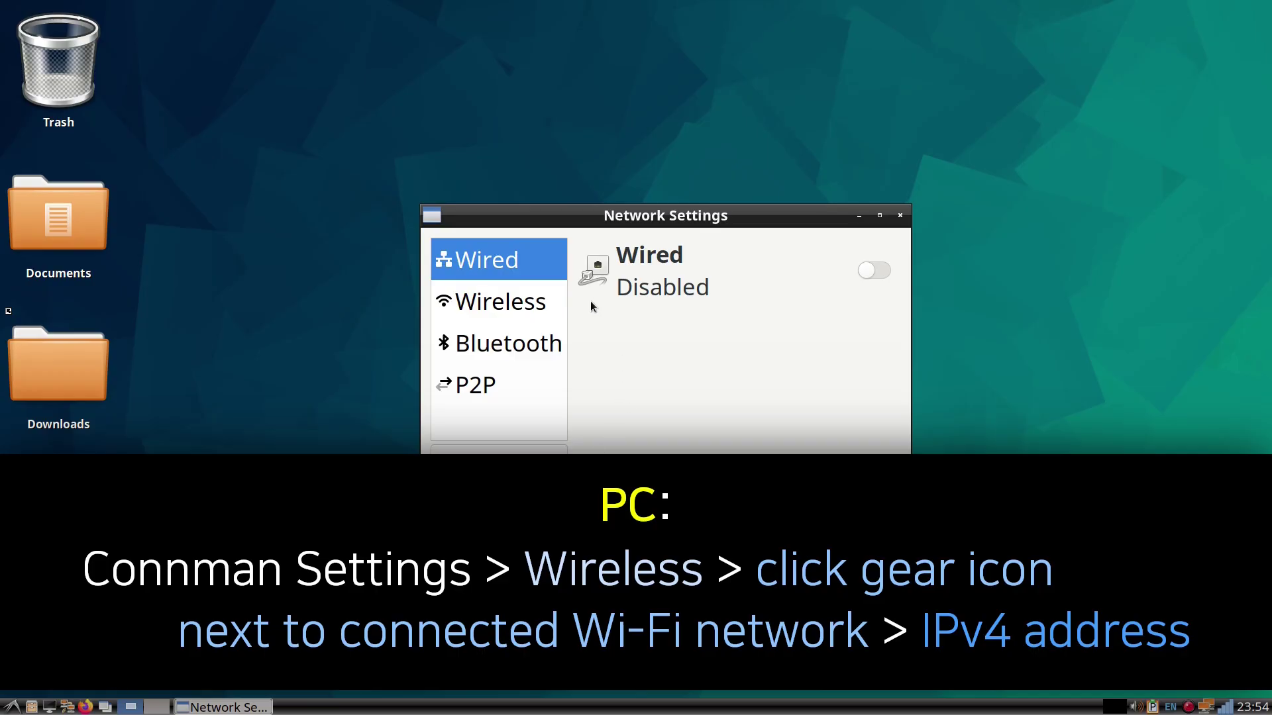
left_click(548, 306)
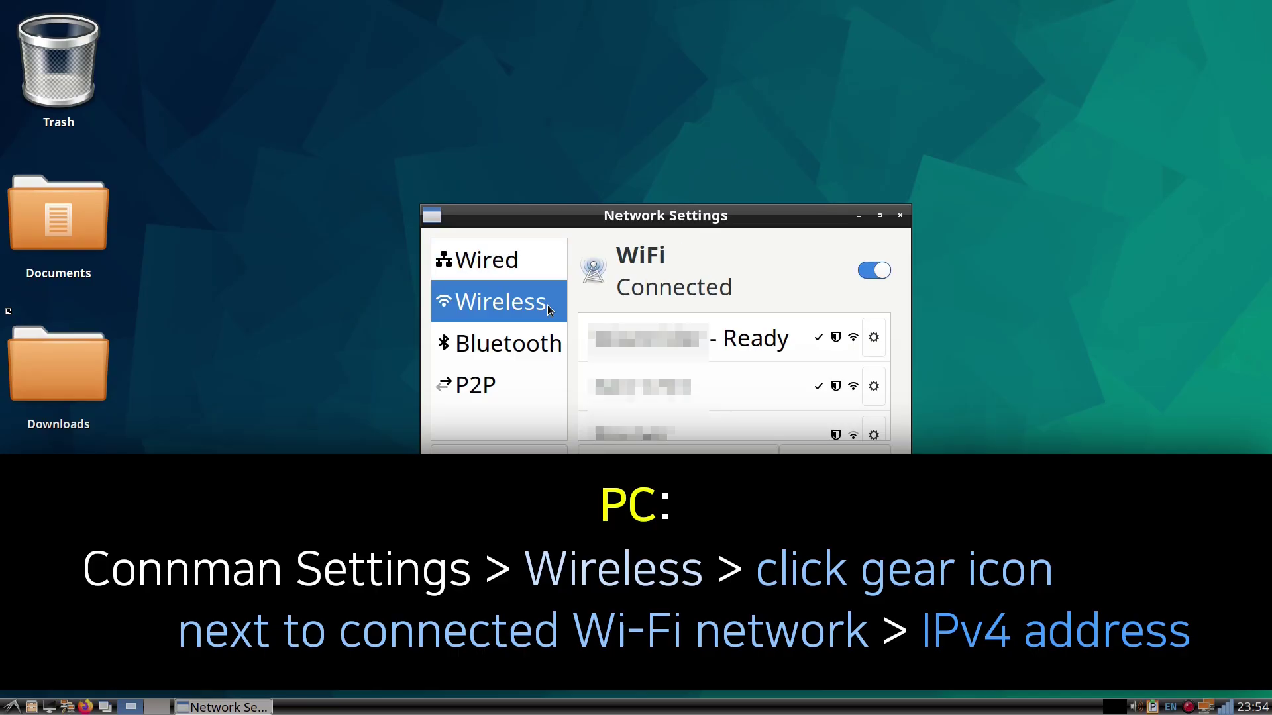
left_click(874, 339)
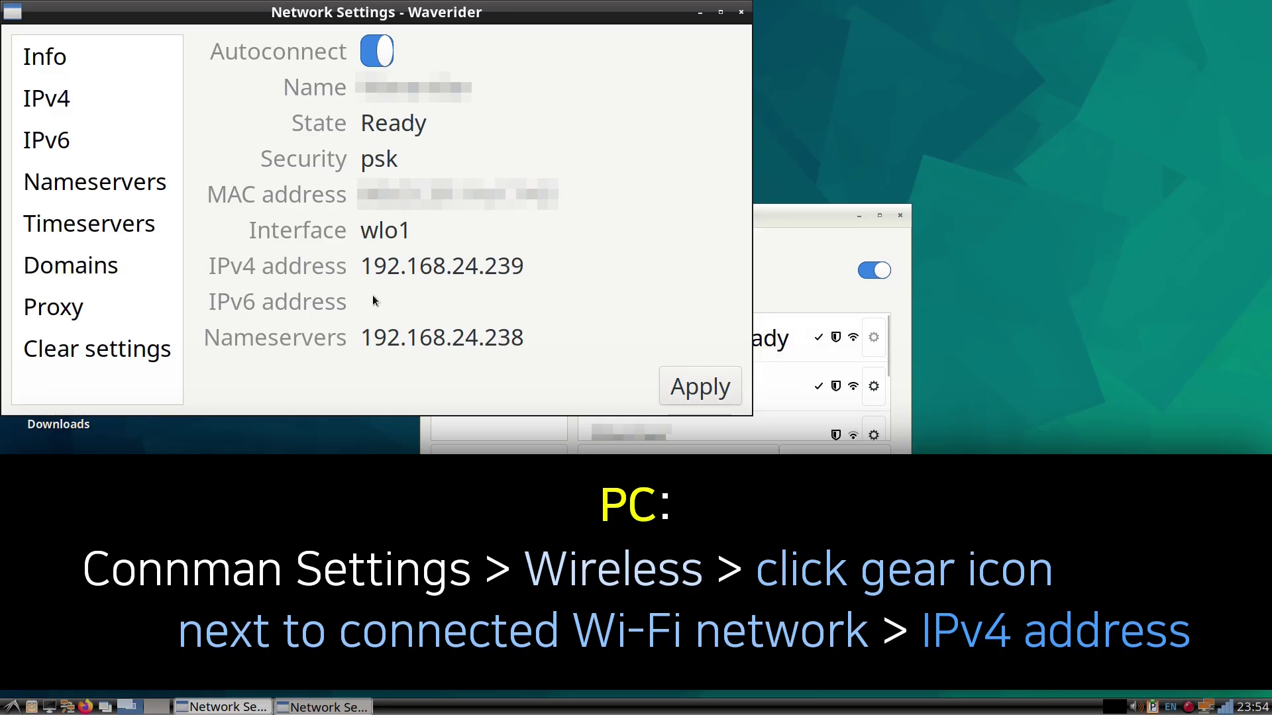
left_click_drag(362, 272, 534, 274)
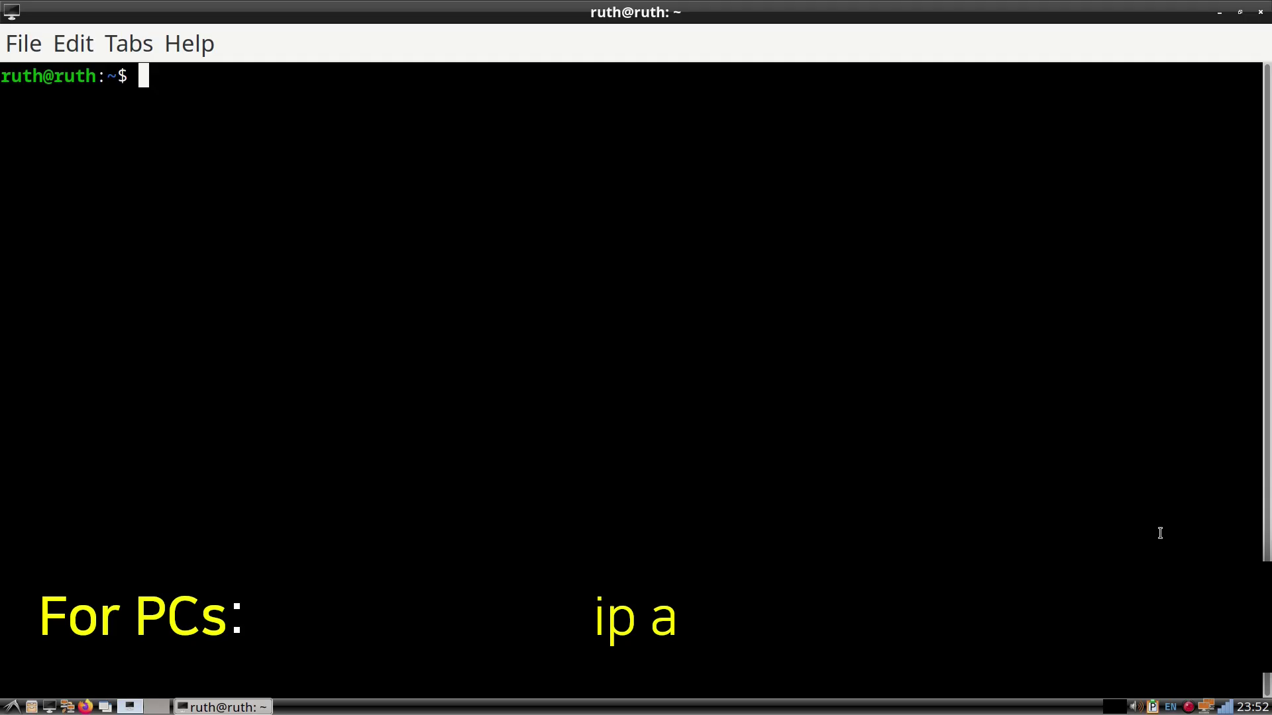
- List the PC's network interfaces in the terminal with ip a and highlight the device's IP address
type("ip a")
key("Return")
left_click_drag(97, 369, 247, 366)
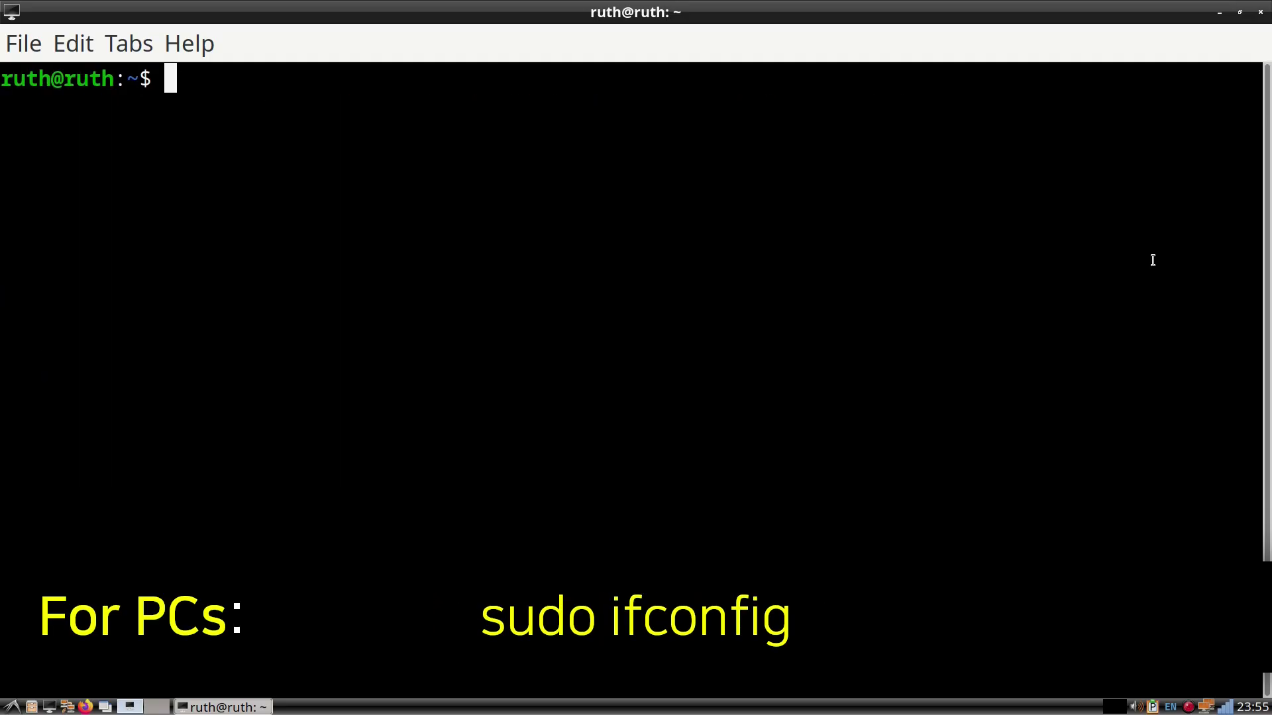
- Run sudo ifconfig, authenticate with the account password, and highlight the inet address of the wlo1 interface
type("sudo")
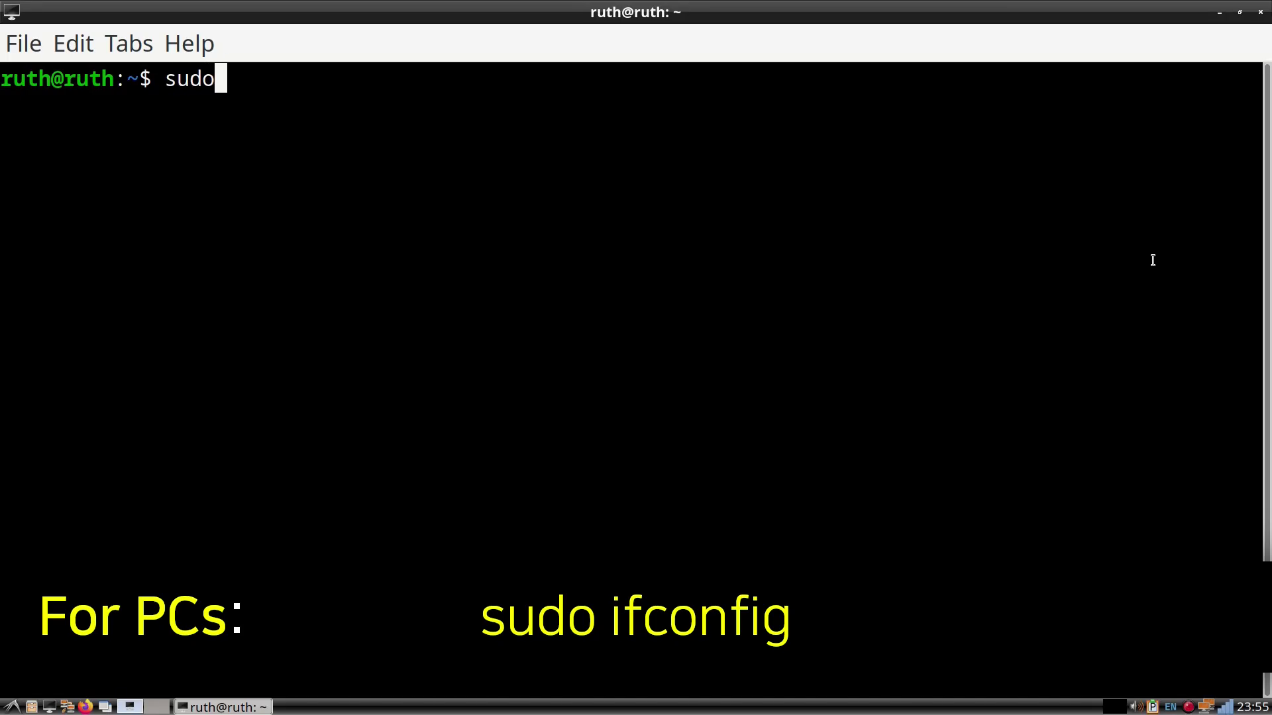
type(" ifconfig")
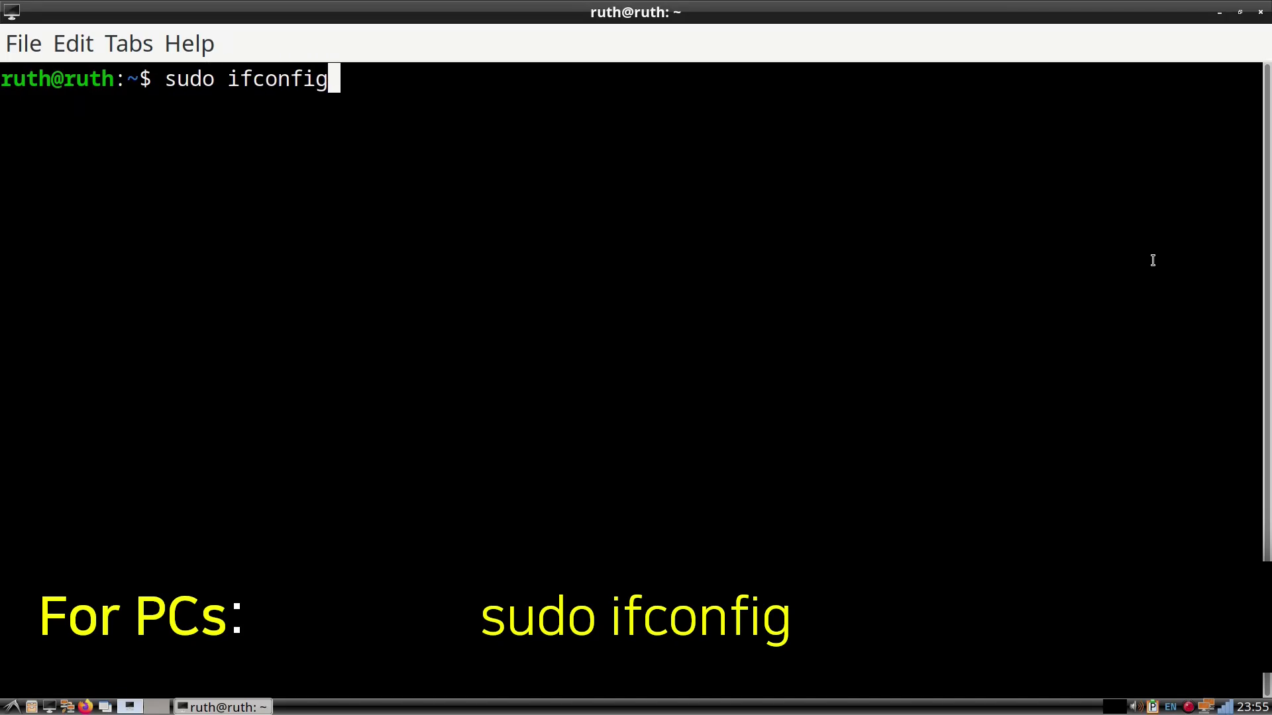
key("Return")
key("Return")
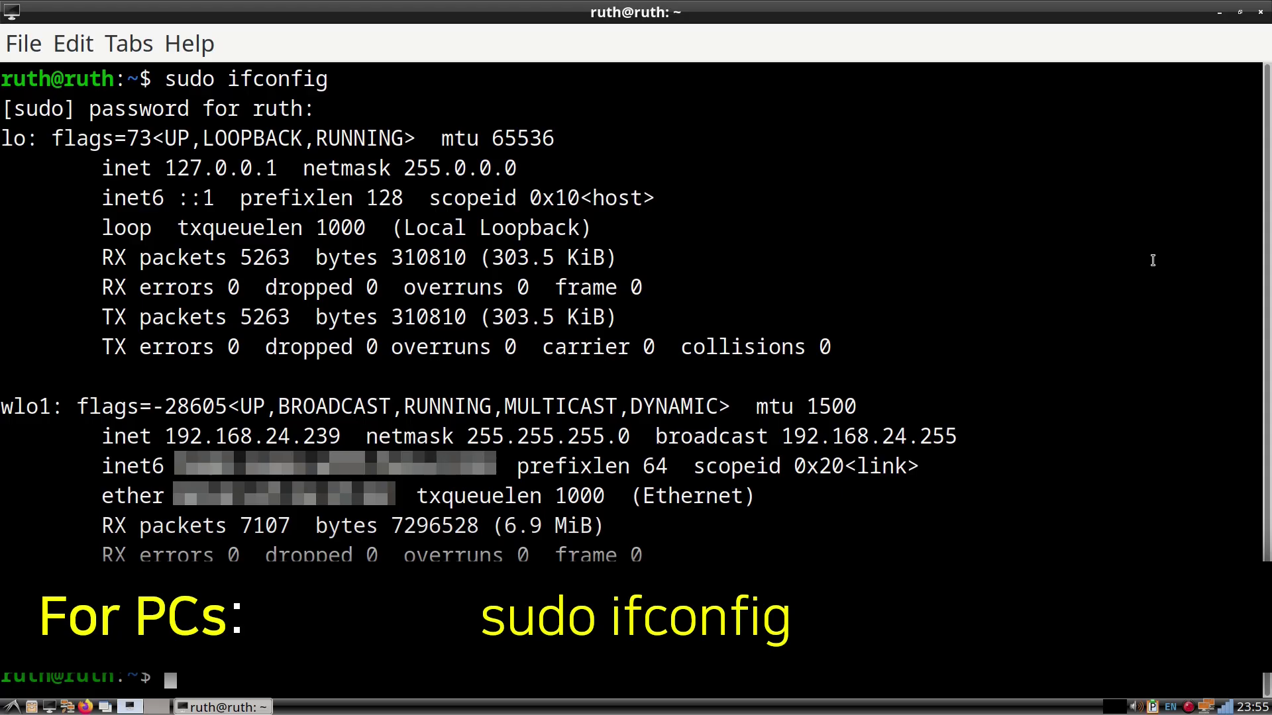
left_click_drag(164, 436, 351, 440)
left_click(351, 441)
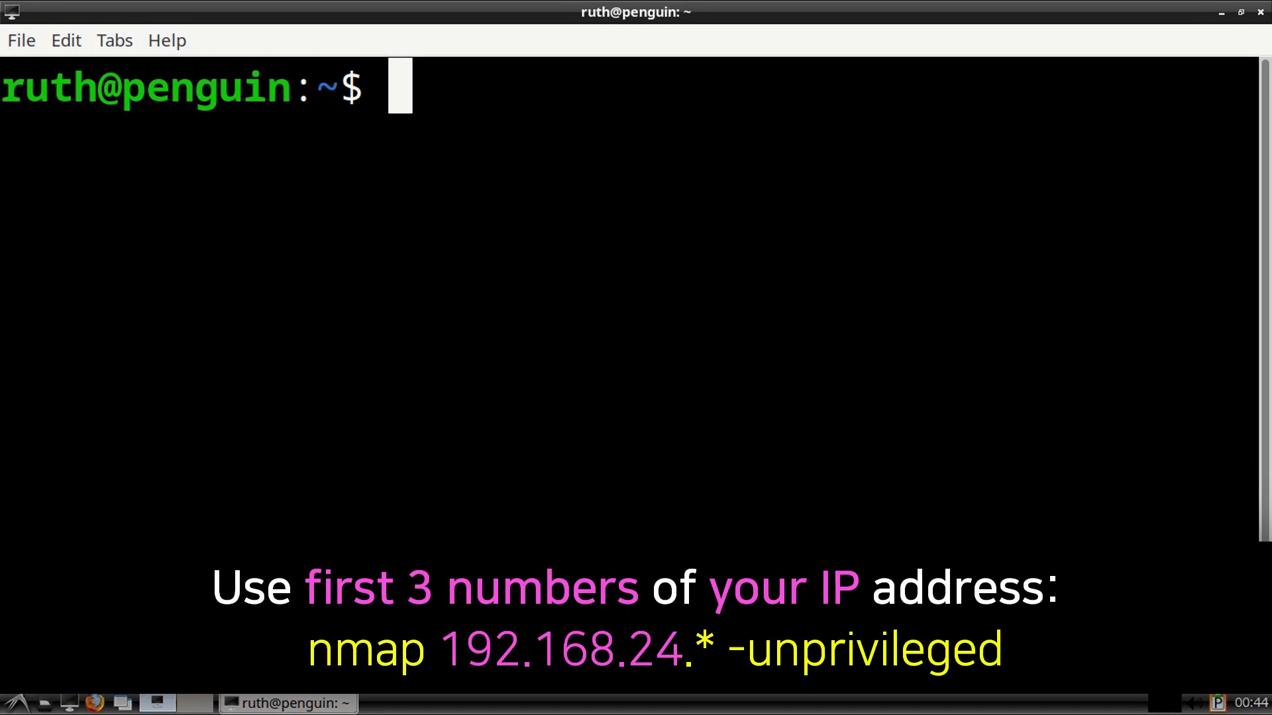
- Scan the local network for devices by running nmap 192.168.24.* -unprivileged
type("nmap 192")
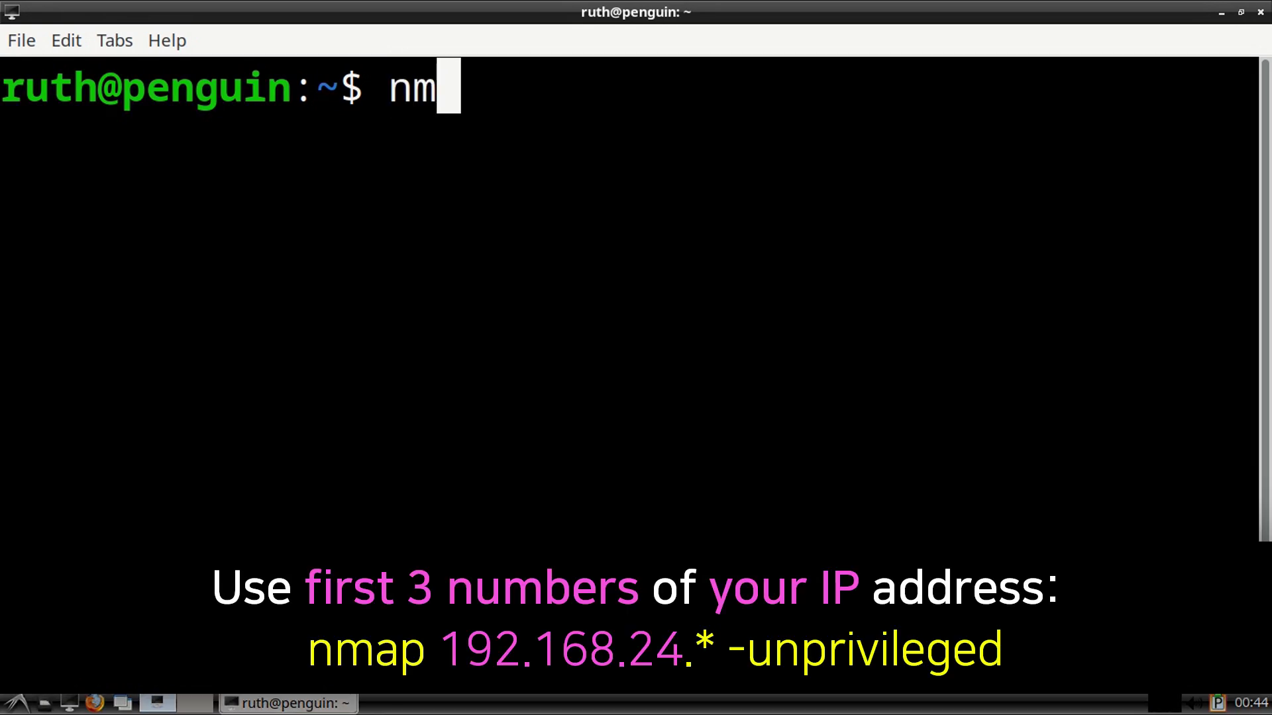
type(".168.24.")
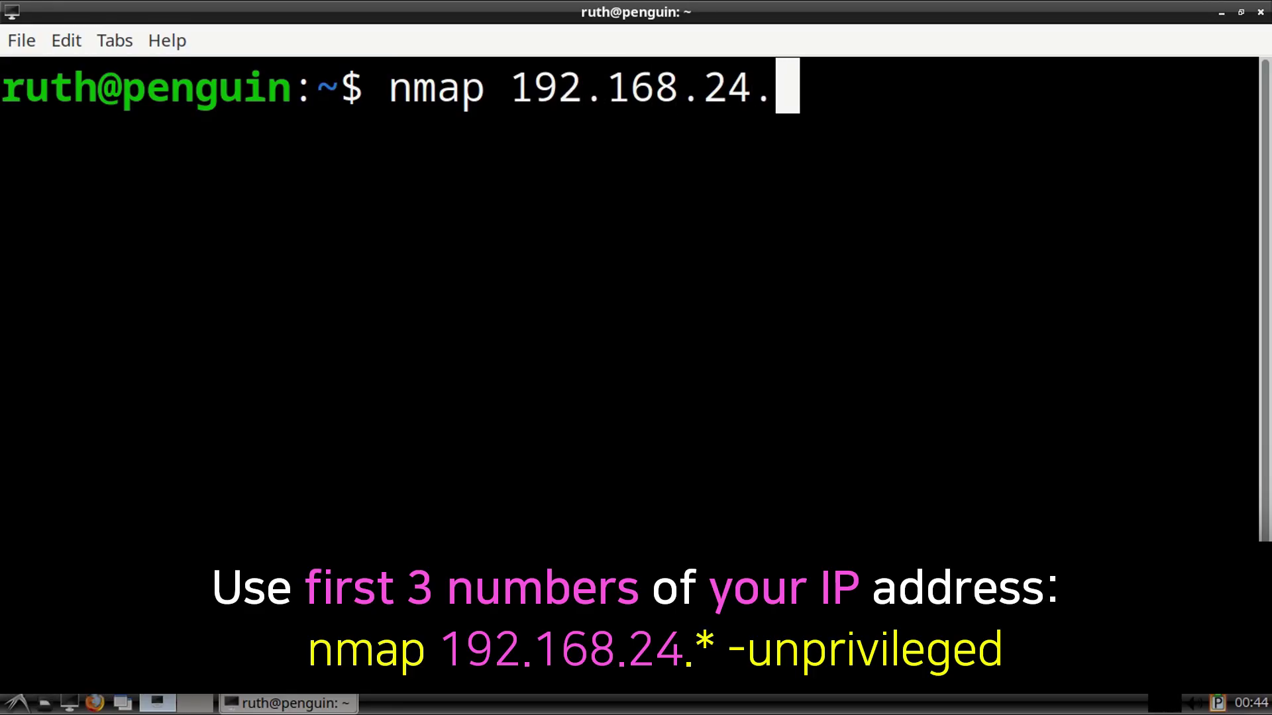
type("* -unprivil")
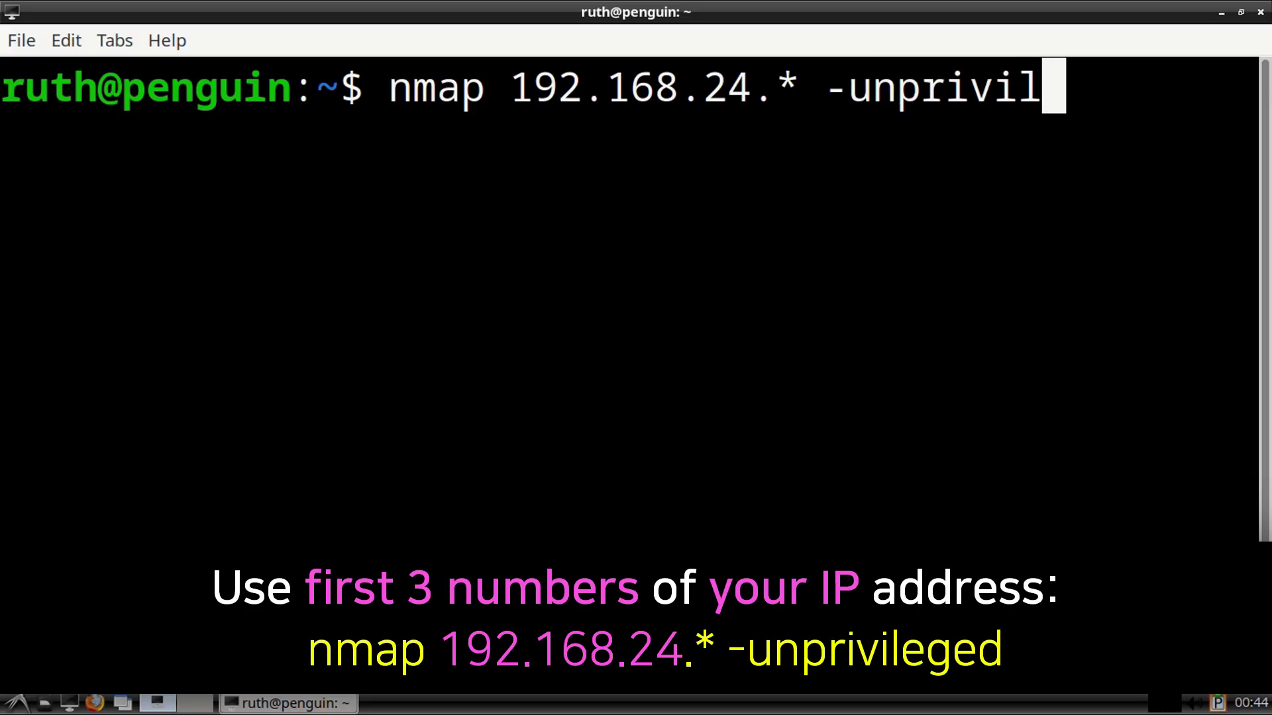
type("eged")
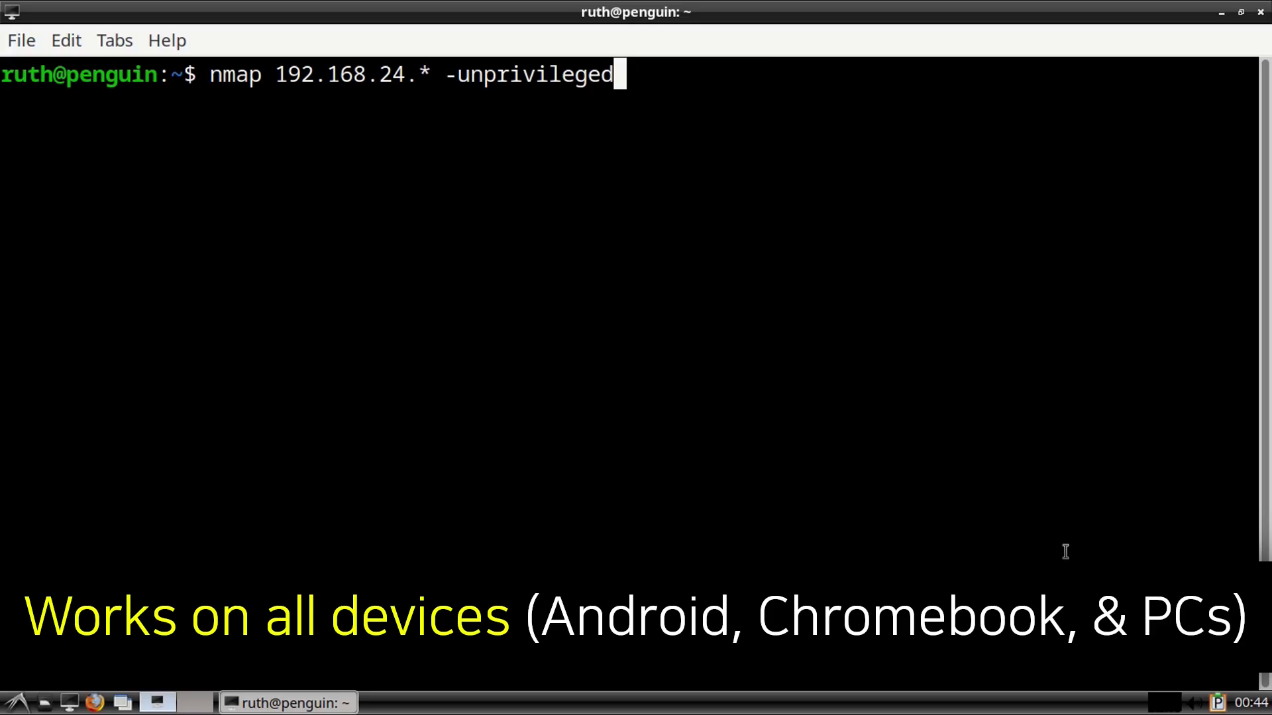
key("Return")
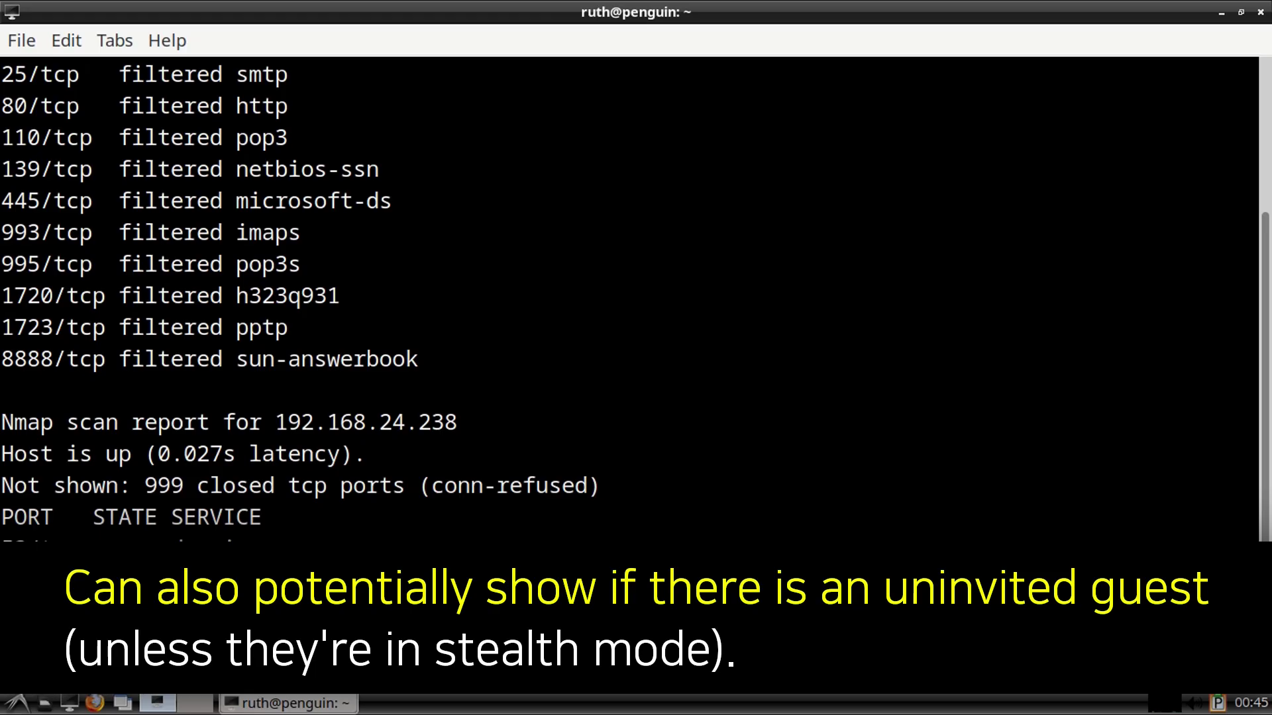
- Examine the Nmap scan reports from the beginning, highlighting the first device's report line and its IP address
scroll(1065, 552, "up", 2)
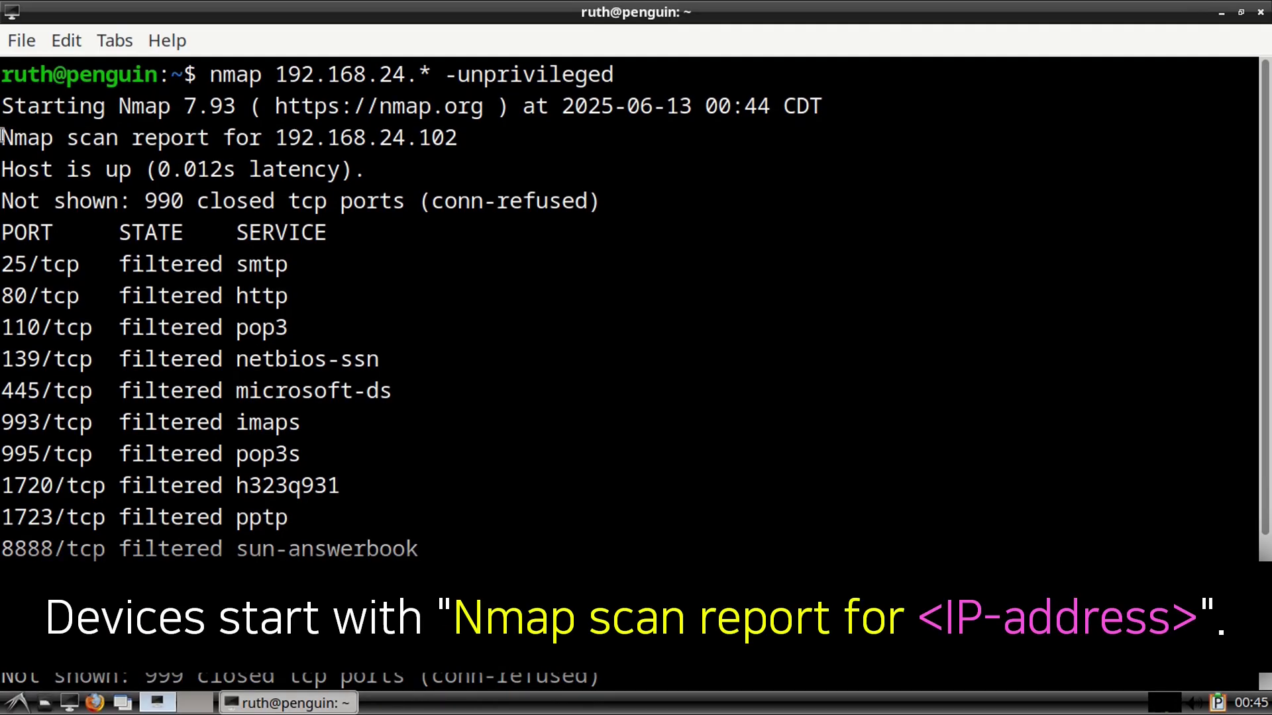
left_click_drag(3, 137, 463, 141)
left_click(275, 145)
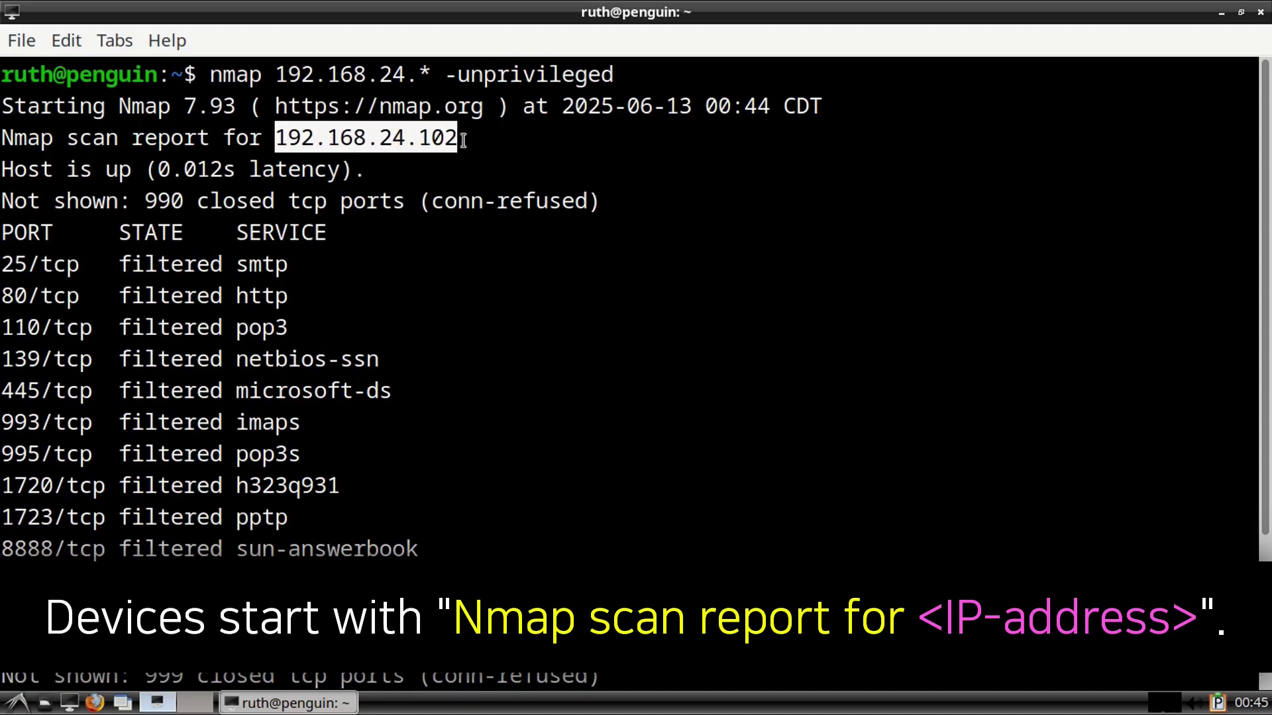
left_click(463, 141)
scroll(463, 141, "down", 3)
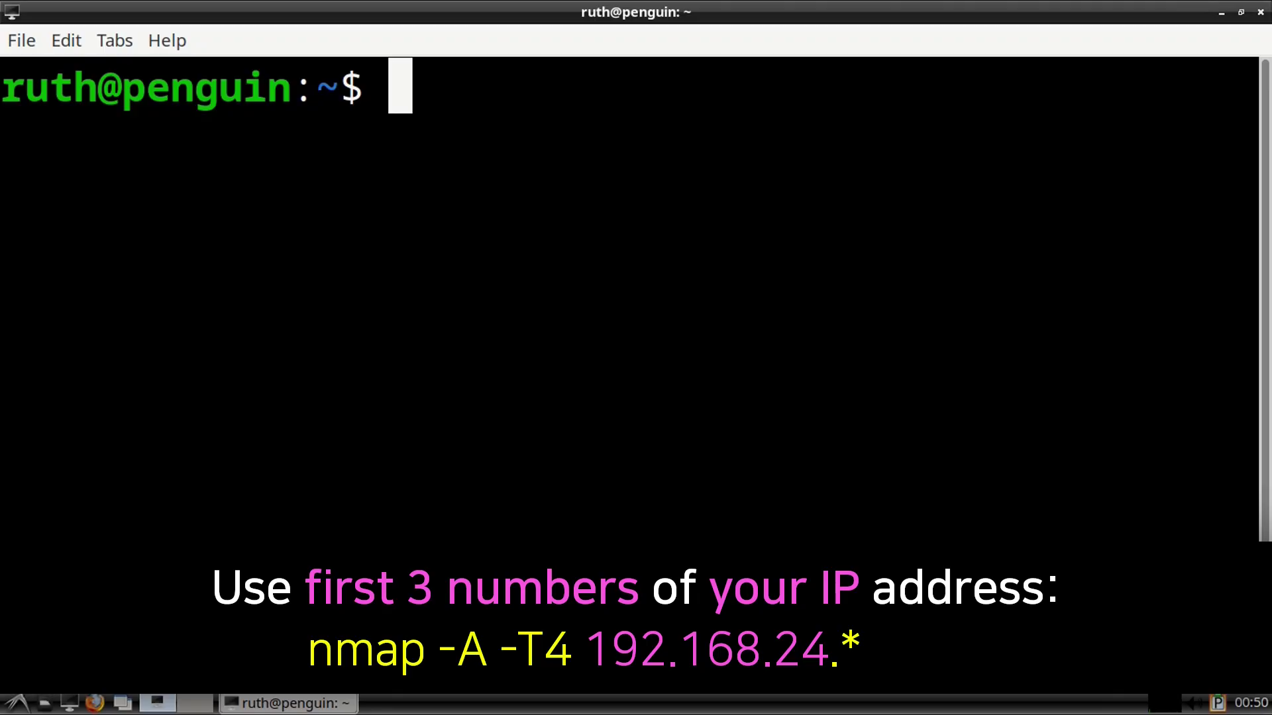
- Run a more detailed scan of the local network with nmap -A -T4 192.168.24.*
type("nmap -")
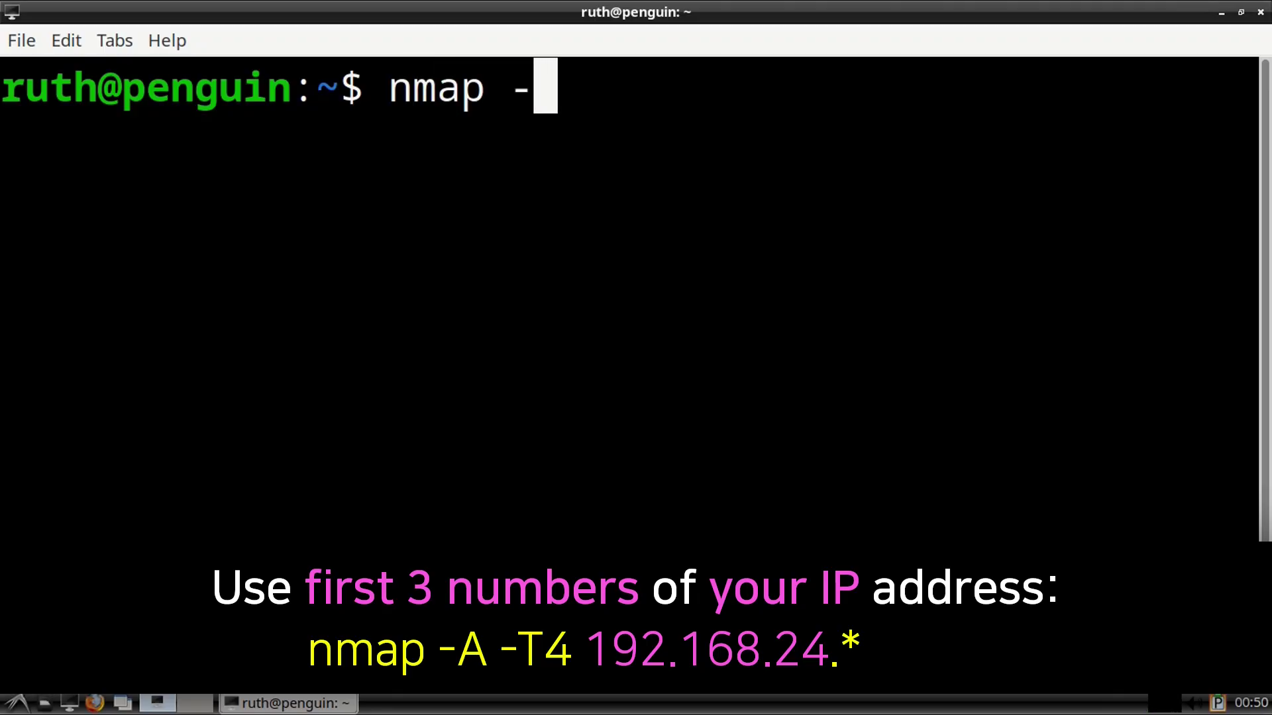
type("A -T")
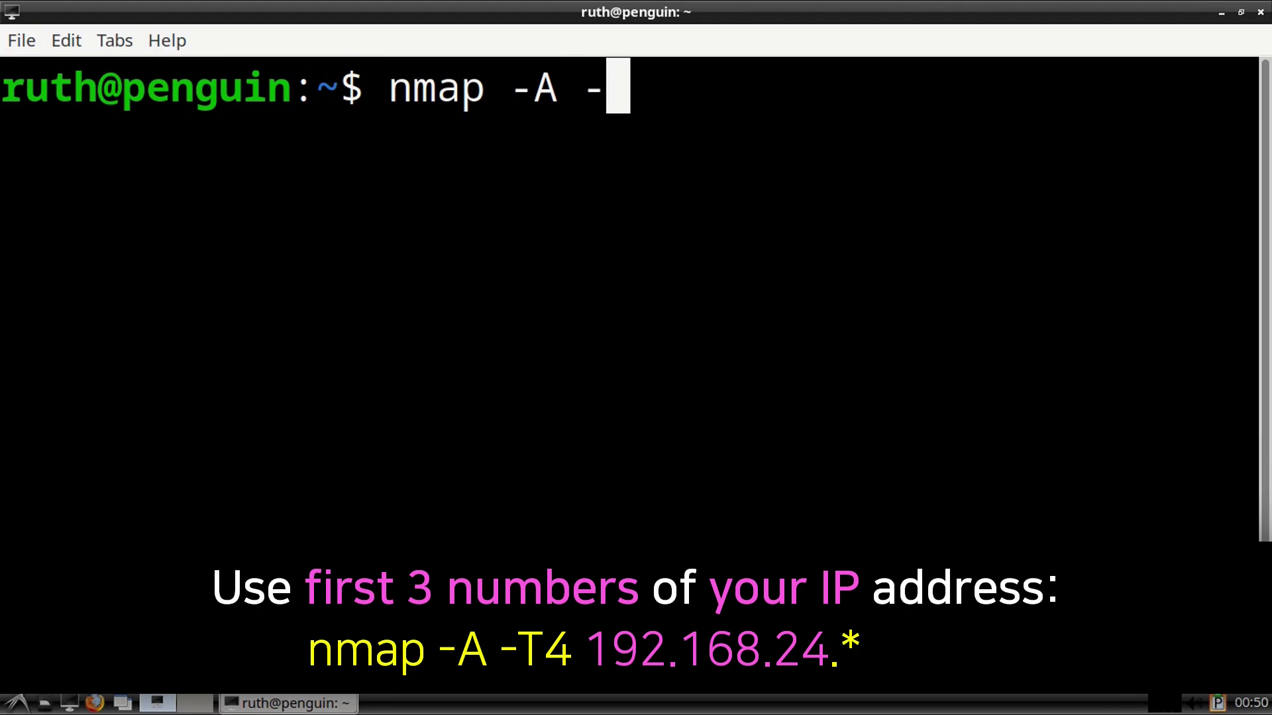
type("4 ")
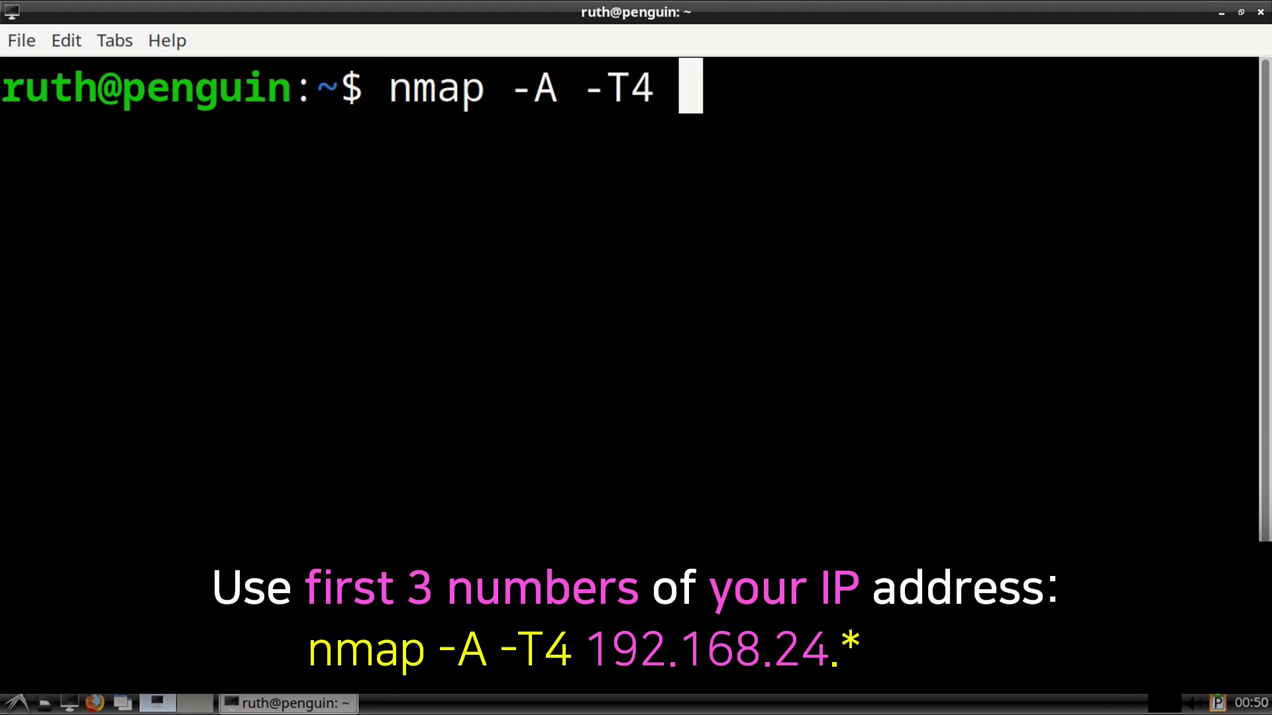
type("192.168")
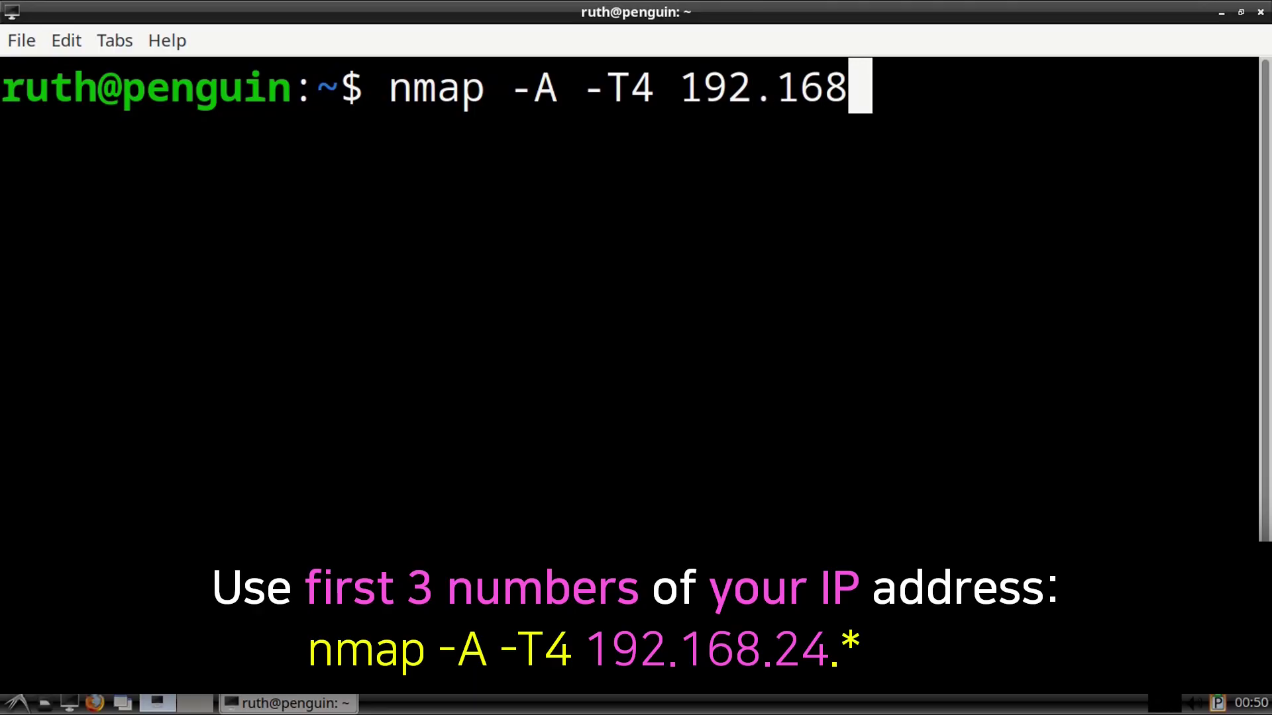
type(".24.*")
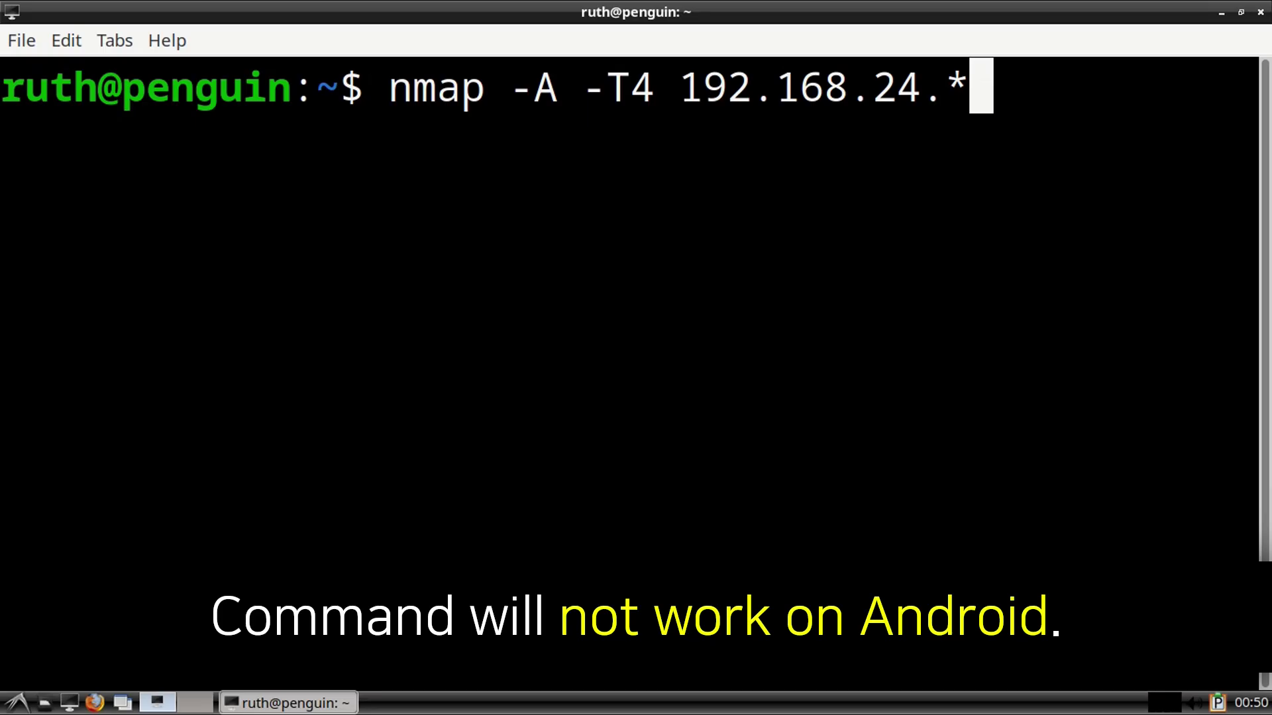
key("ctrl+0")
key("Return")
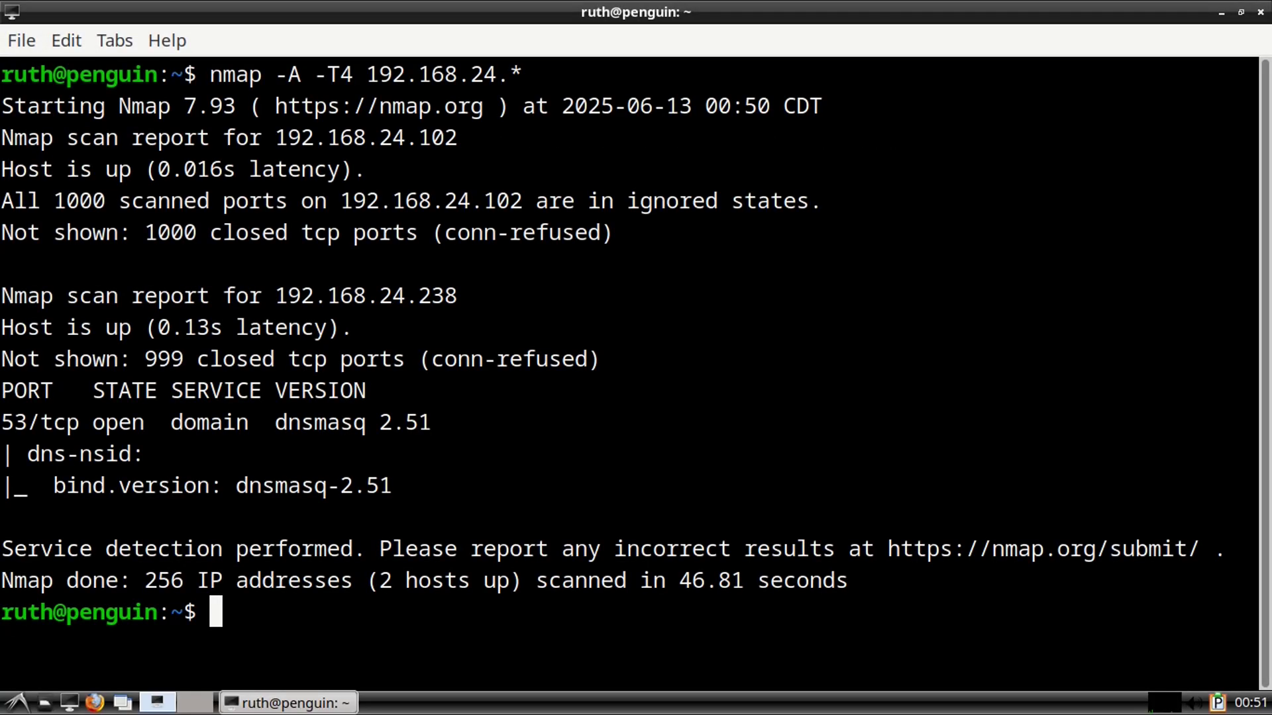
- Highlight the report line and IP address of each device found by the detailed scan
left_click_drag(2, 137, 459, 132)
left_click_drag(1, 296, 457, 296)
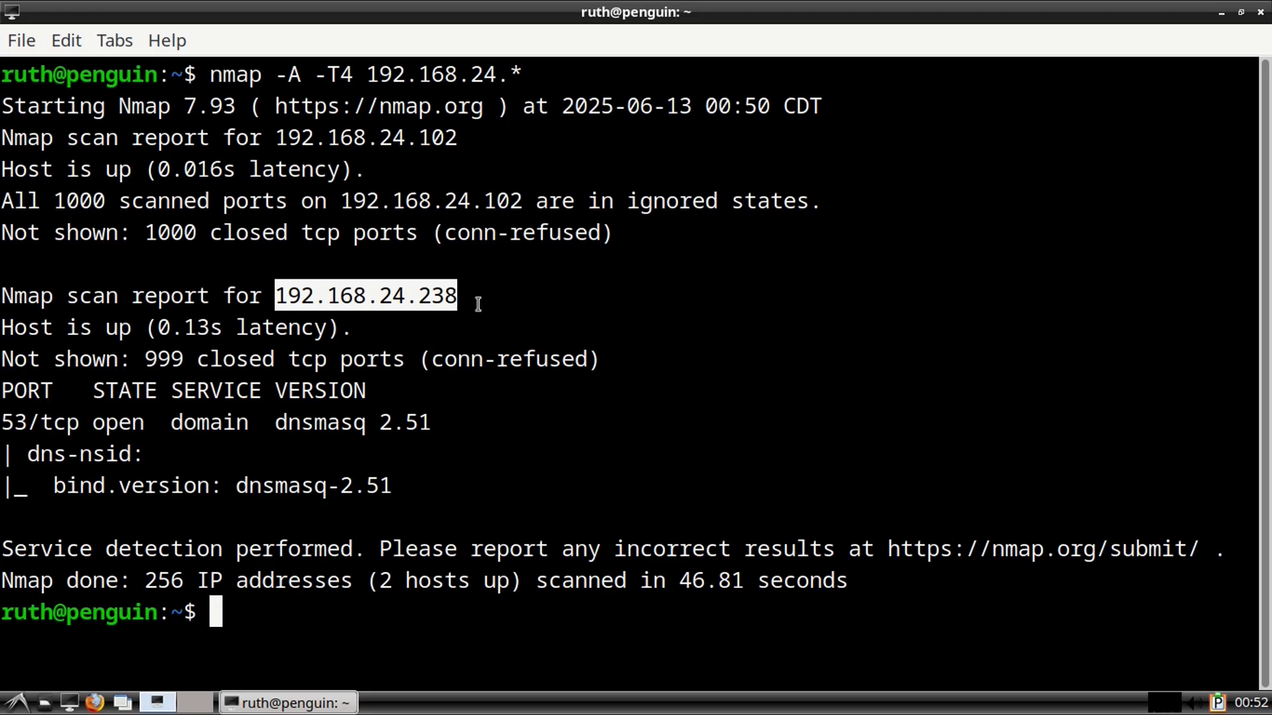
left_click(477, 304)
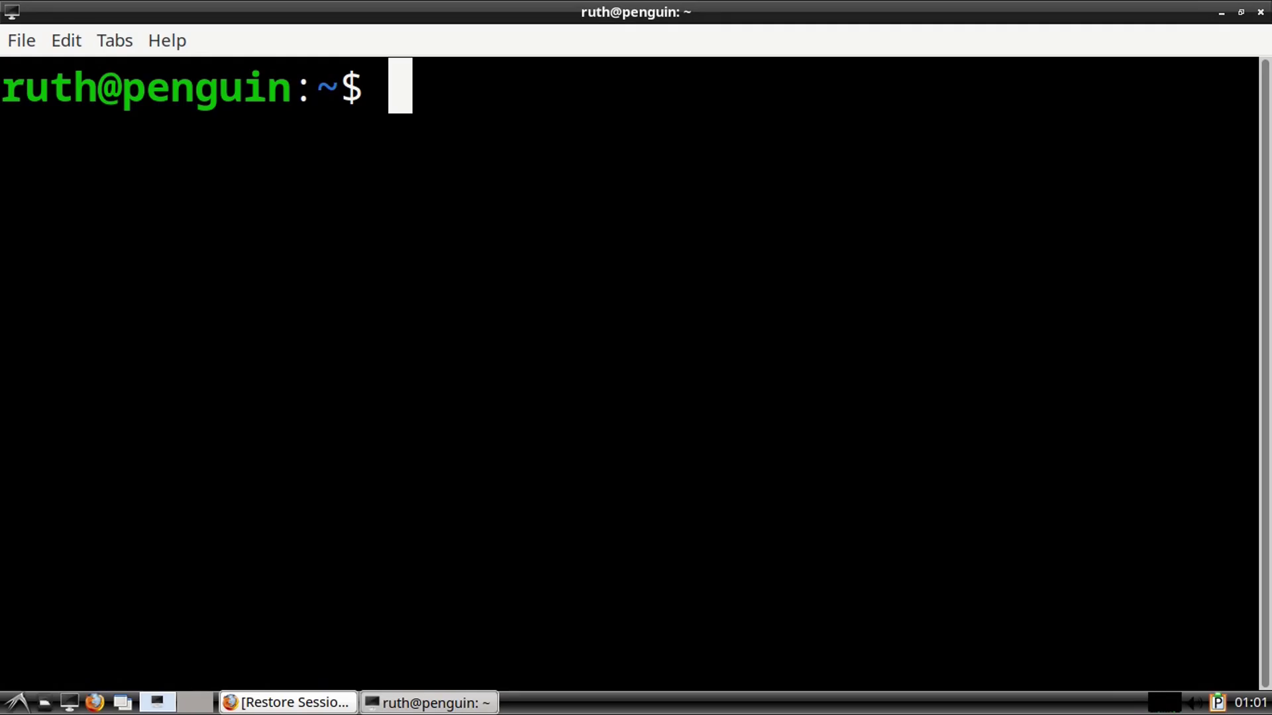
- Display the listening TCP and UDP sockets with their processes by running ss -tlunp
type("ss ")
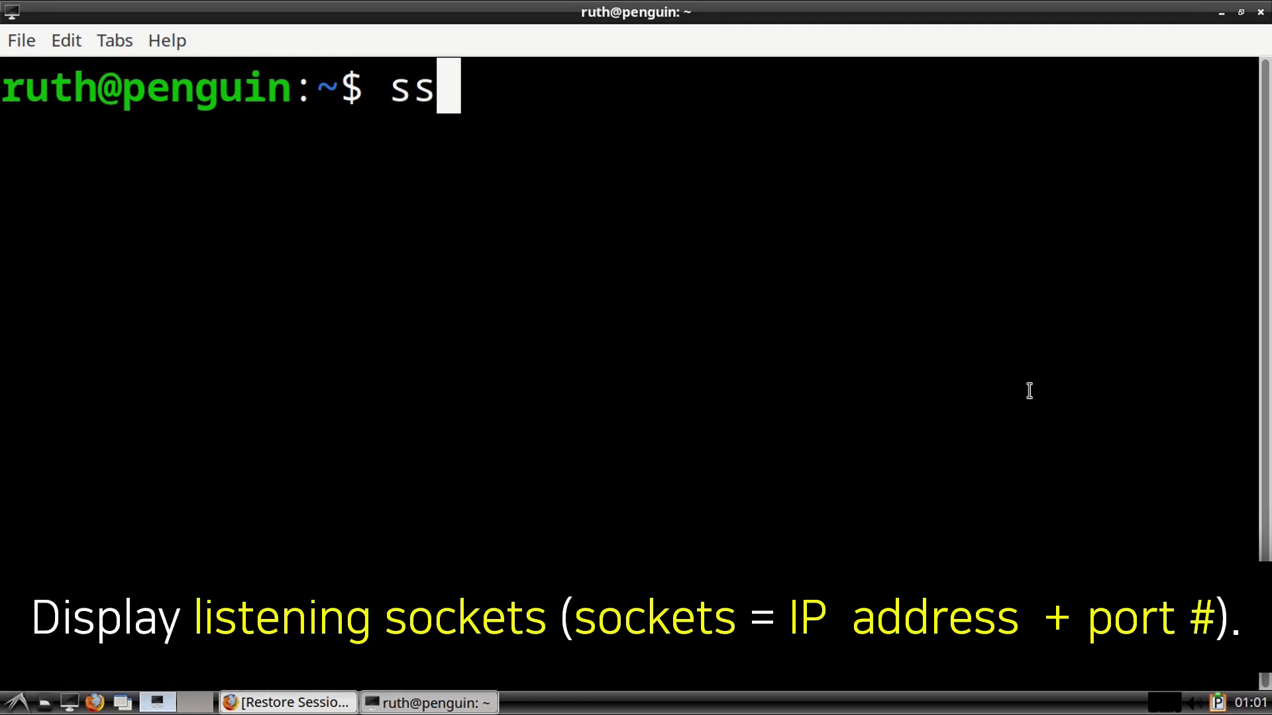
type("-tlunp")
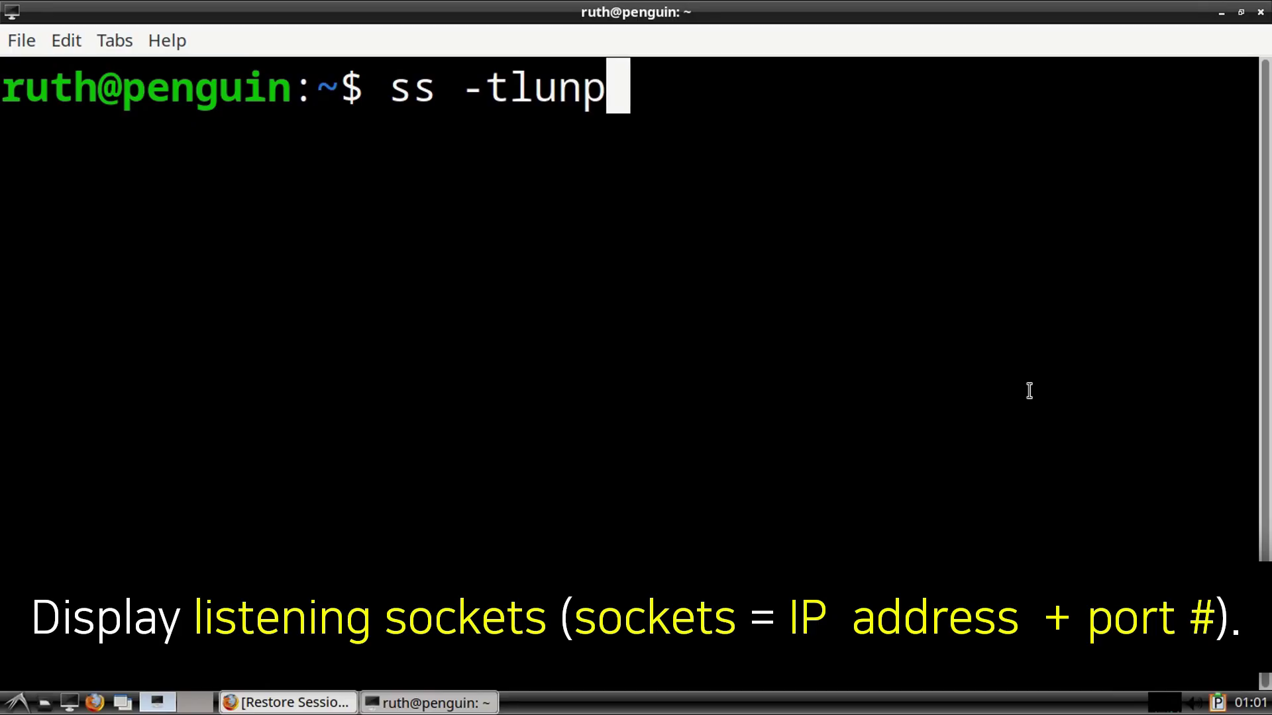
key("Return")
key("ctrl+minus")
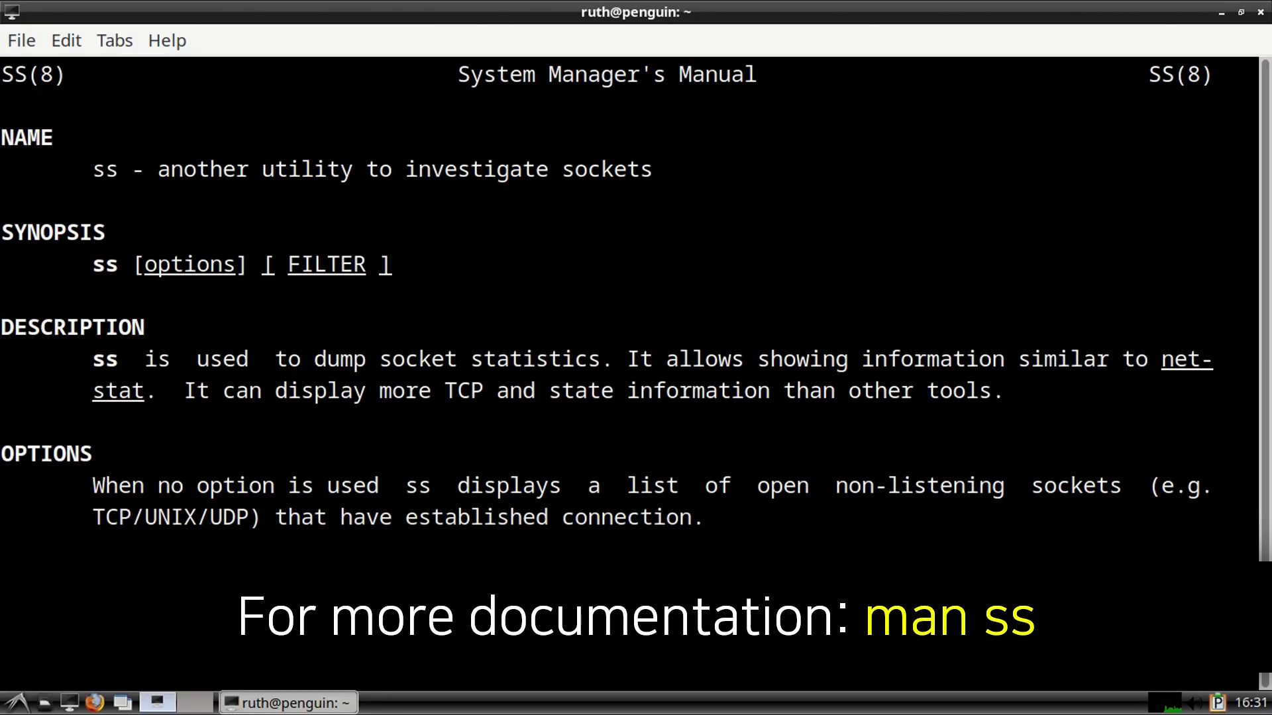
- Examine the description and first options in the ss manual page
key("Down")
key("Down")
key("Down")
key("Down")
key("Down")
key("Down")
key("Down")
key("Down")
key("Down")
key("Down")
key("Down")
key("Down")
key("Down")
key("Down")
key("Down")
key("Down")
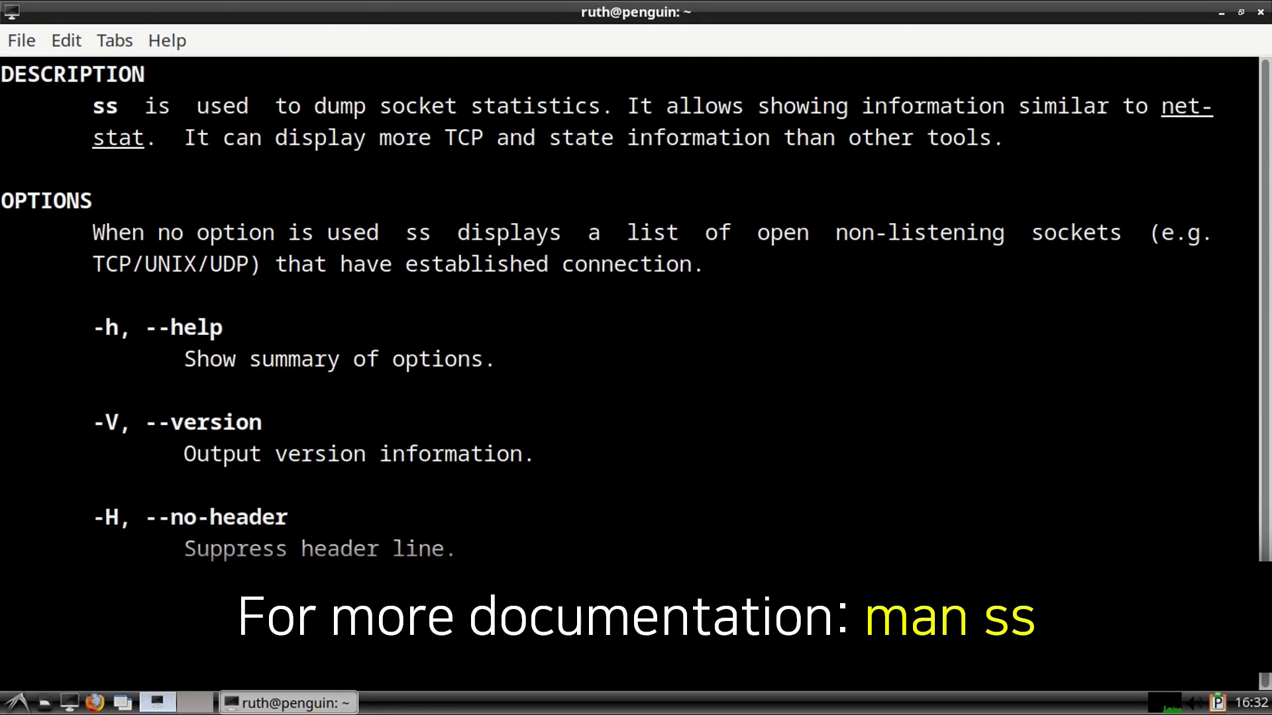
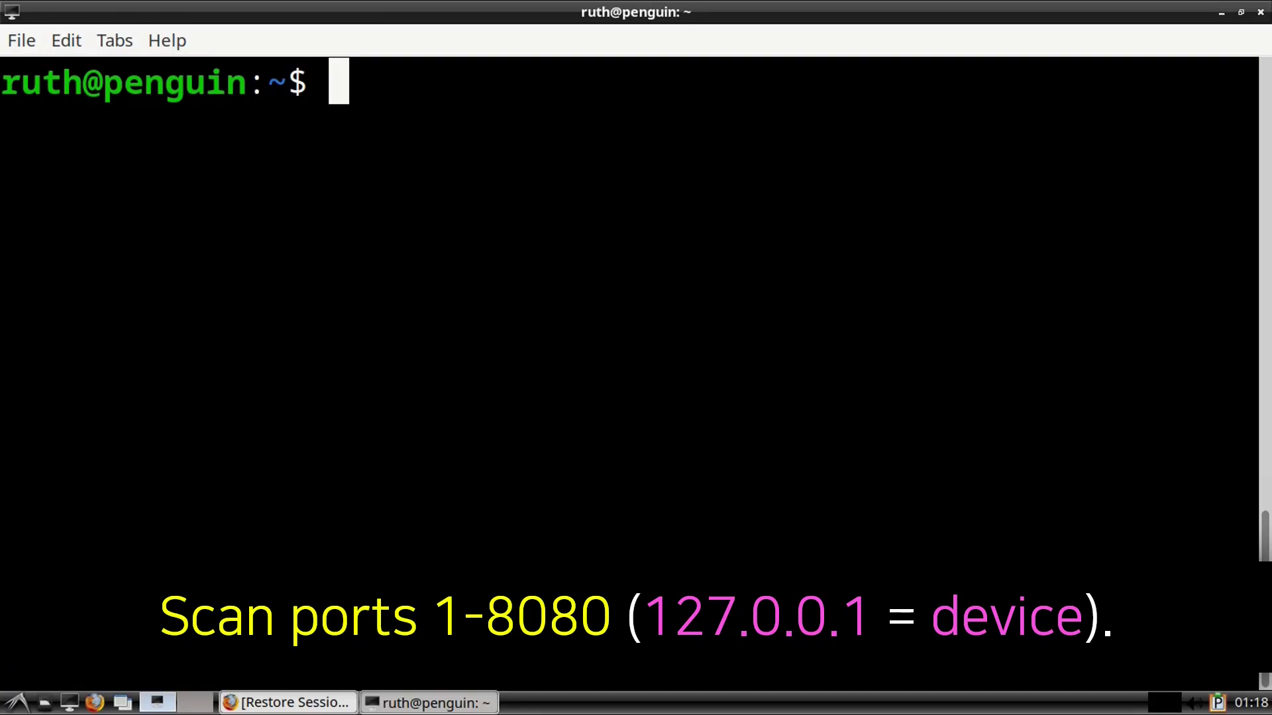
- Scan ports 1-8080 of the local device, filtering for succeeded connections, with nc -znv 127.0.0.1 1-8080 2>&1 | grep cc
type("nc -znv 127.0.0.1 1-808")
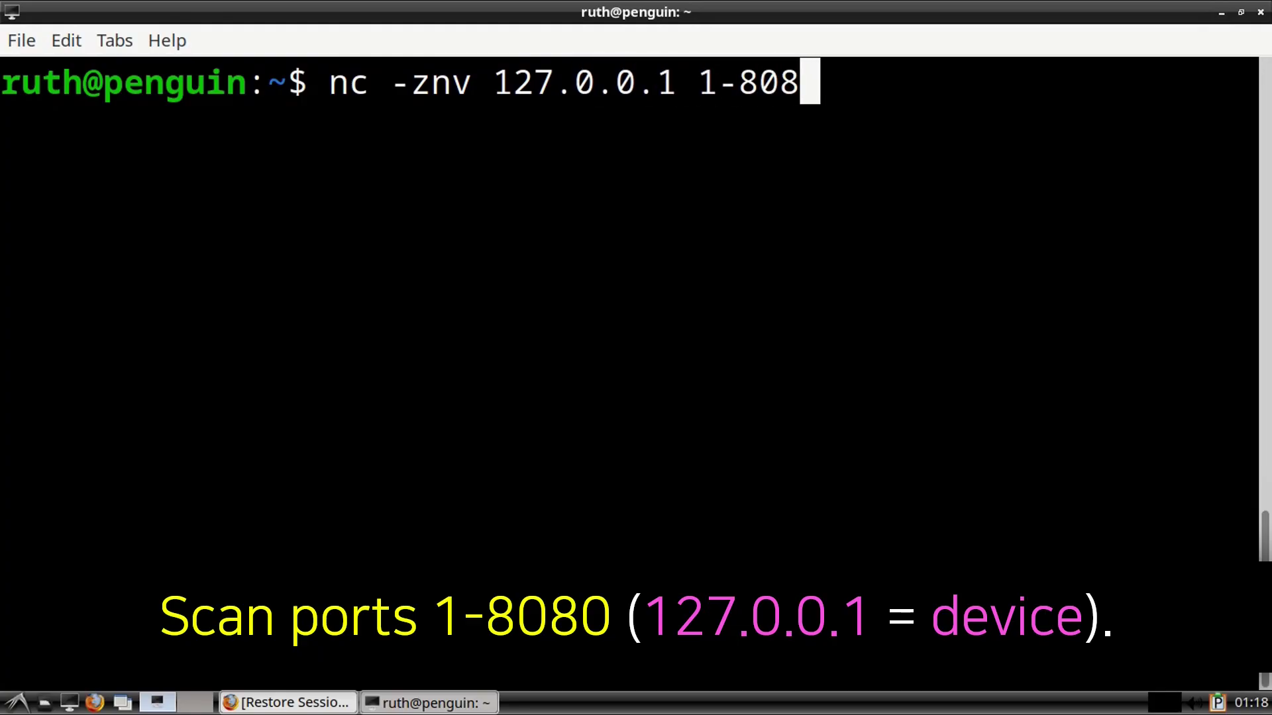
type("0")
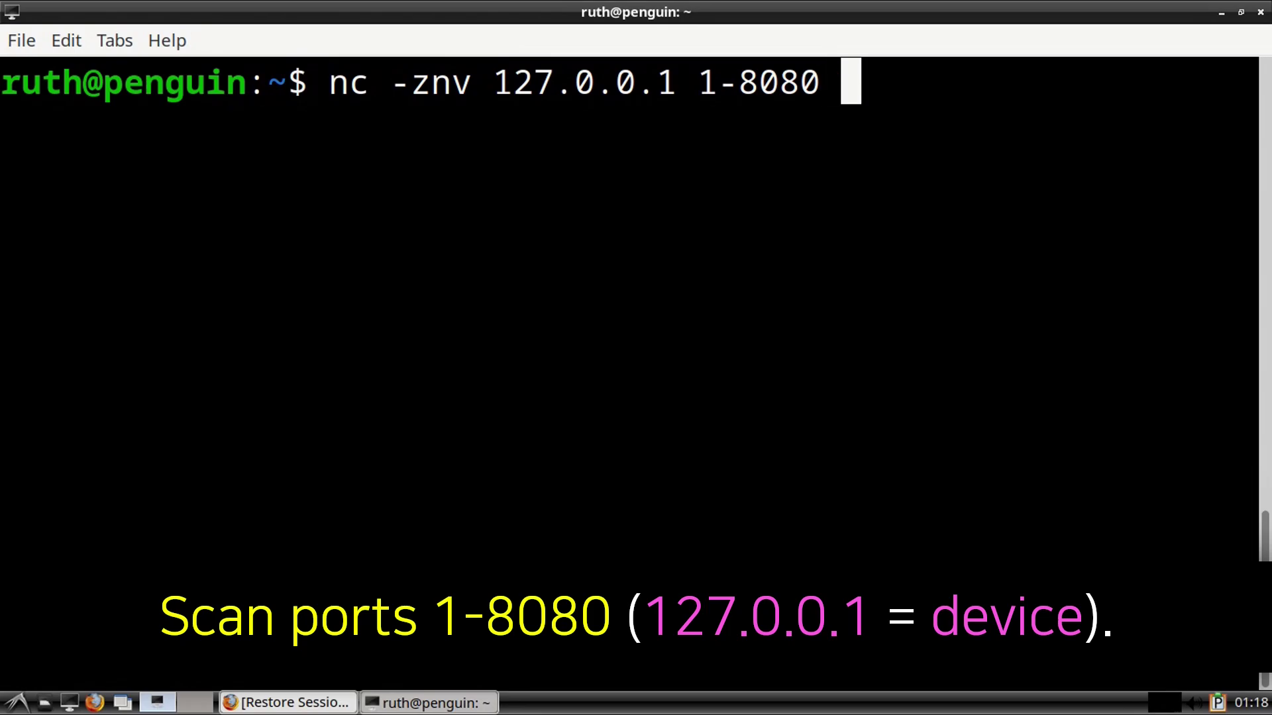
type(" 2>")
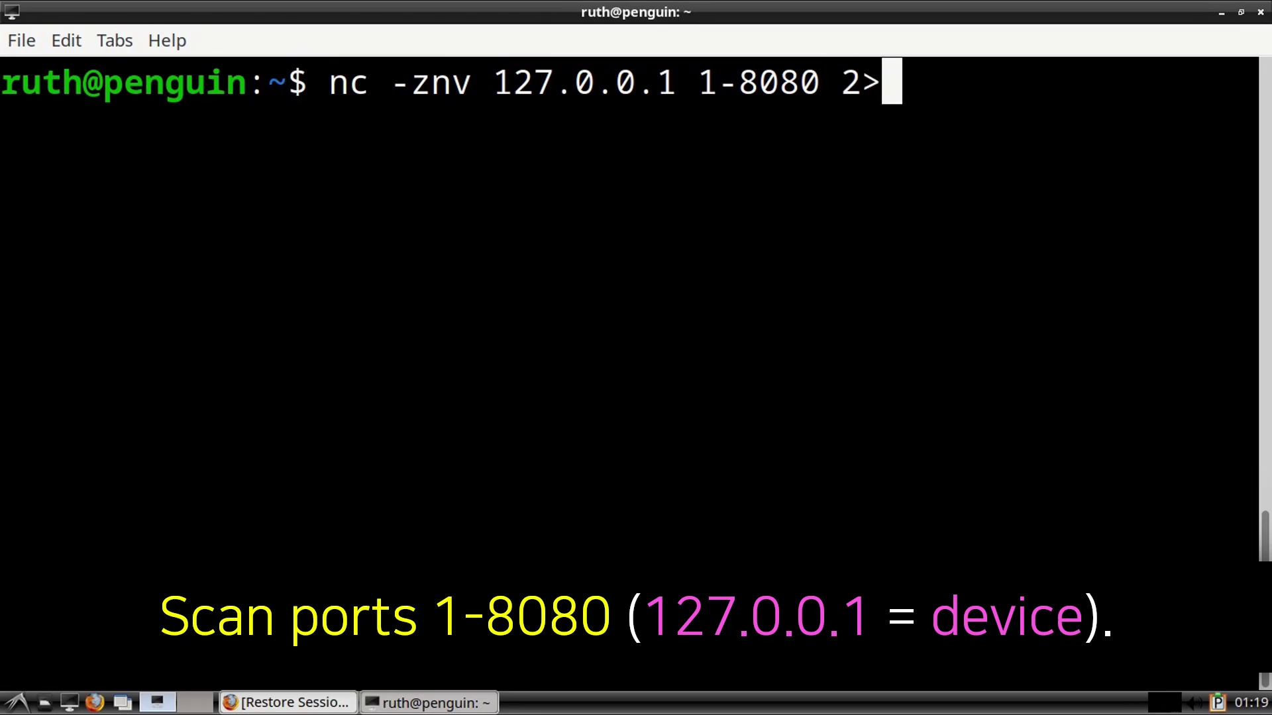
type("&1 ")
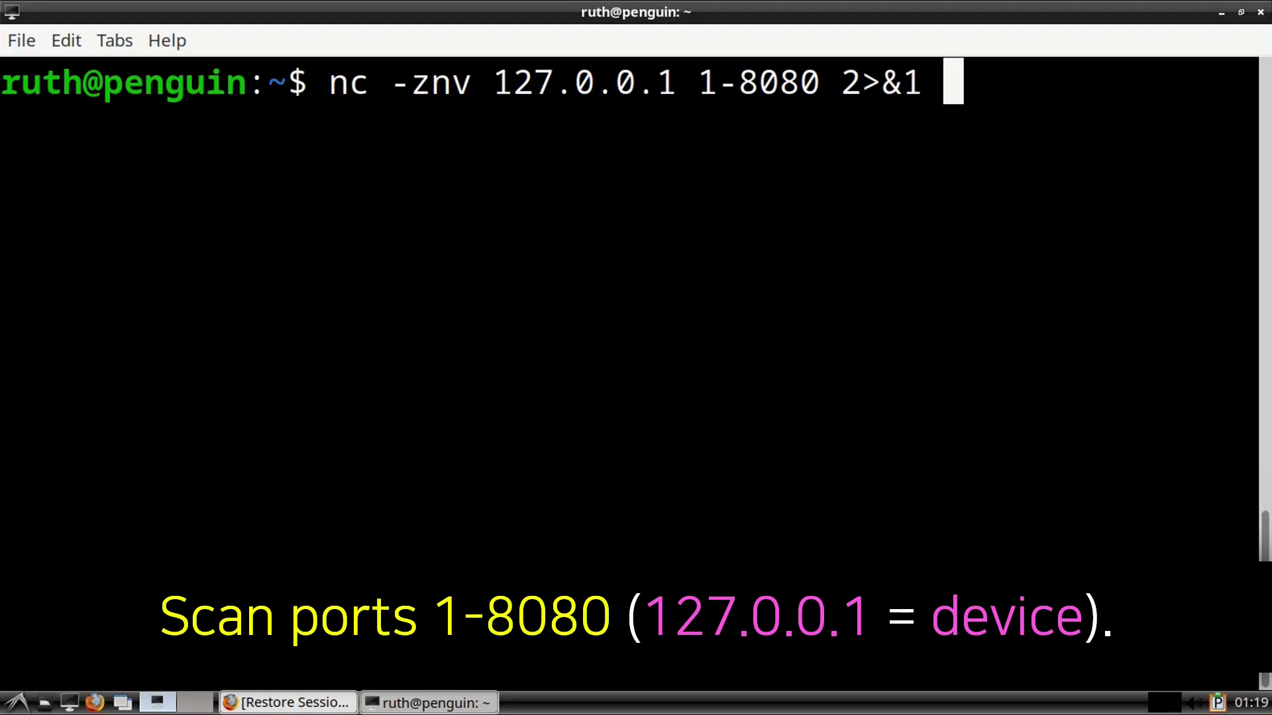
type("| grep c")
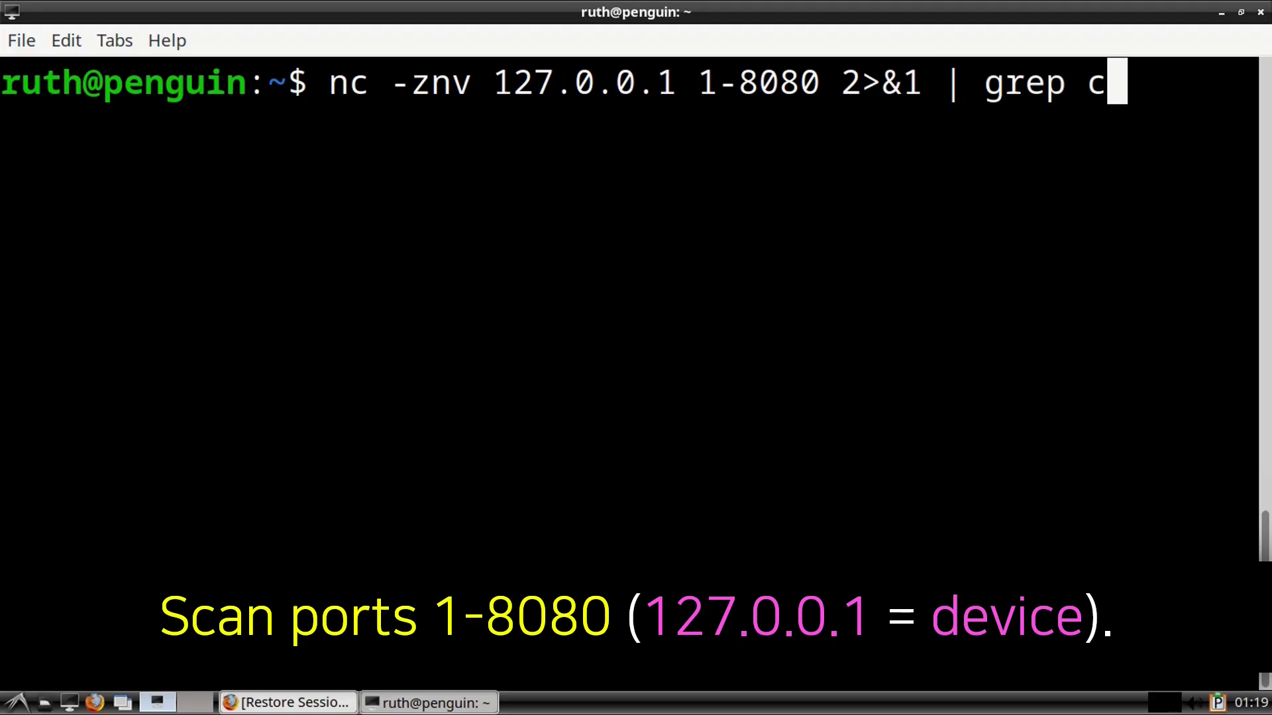
type("c")
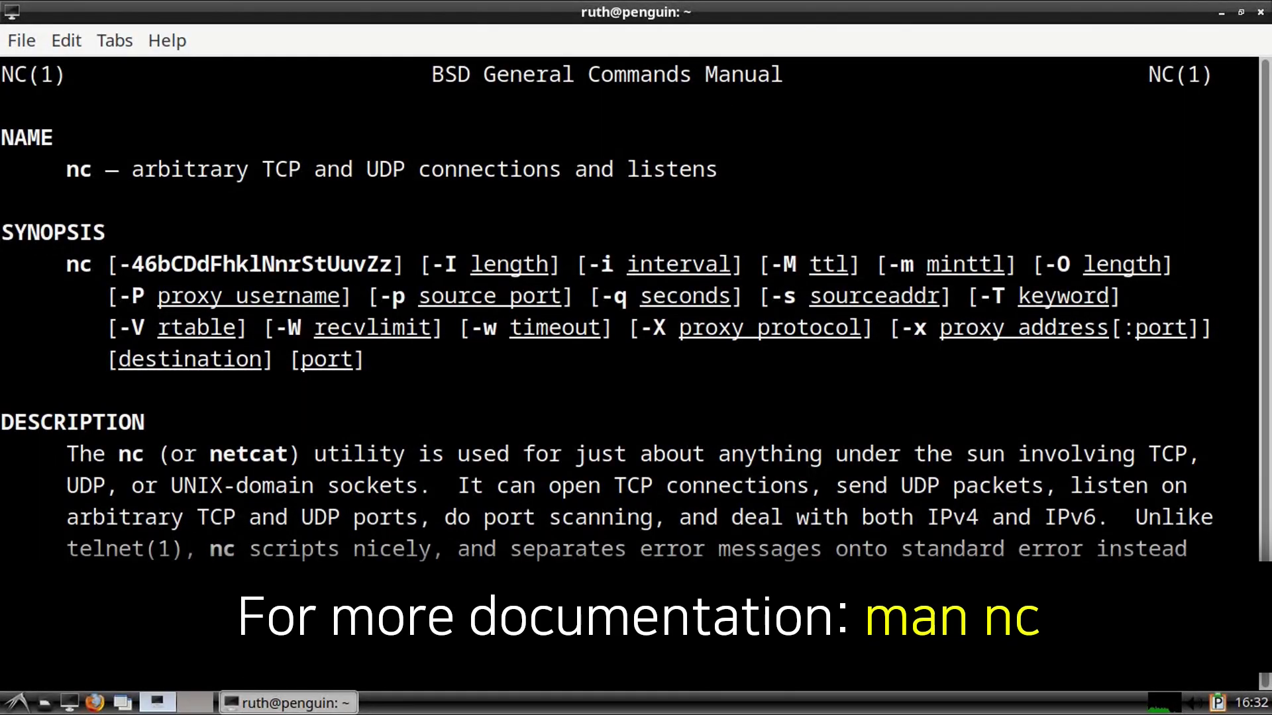
scroll(608, 313, "down", 7)
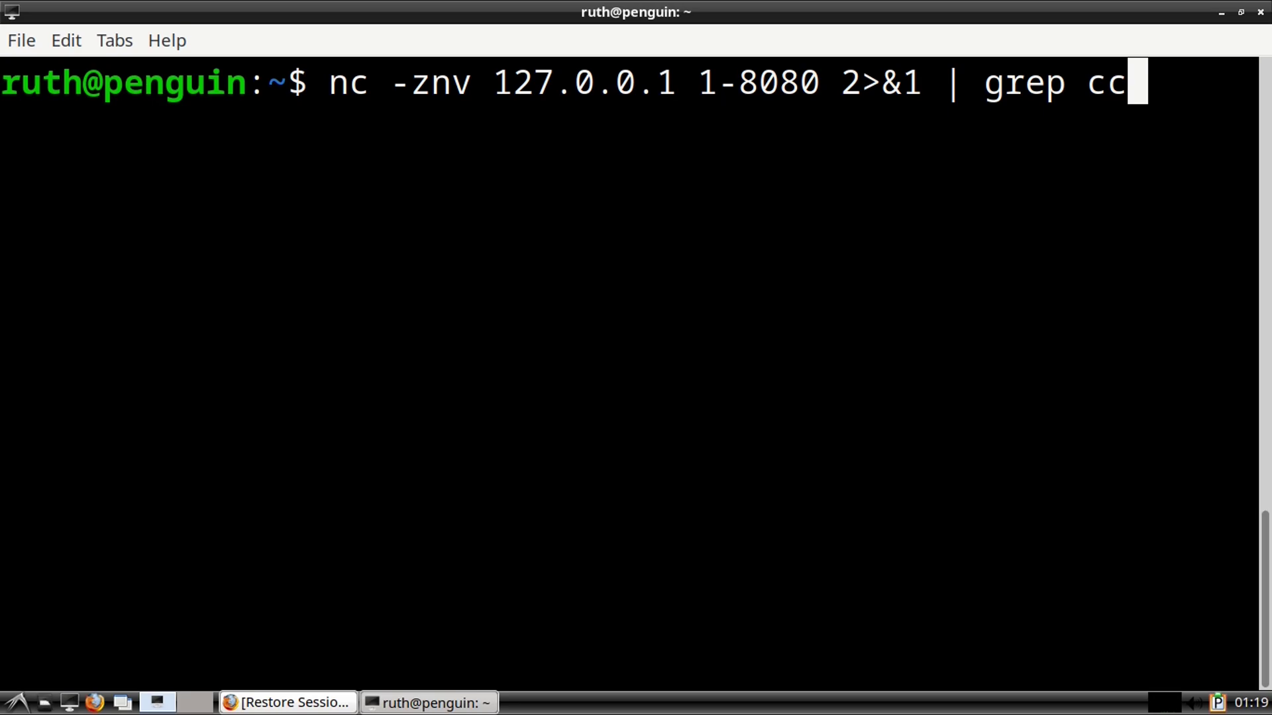
key("Return")
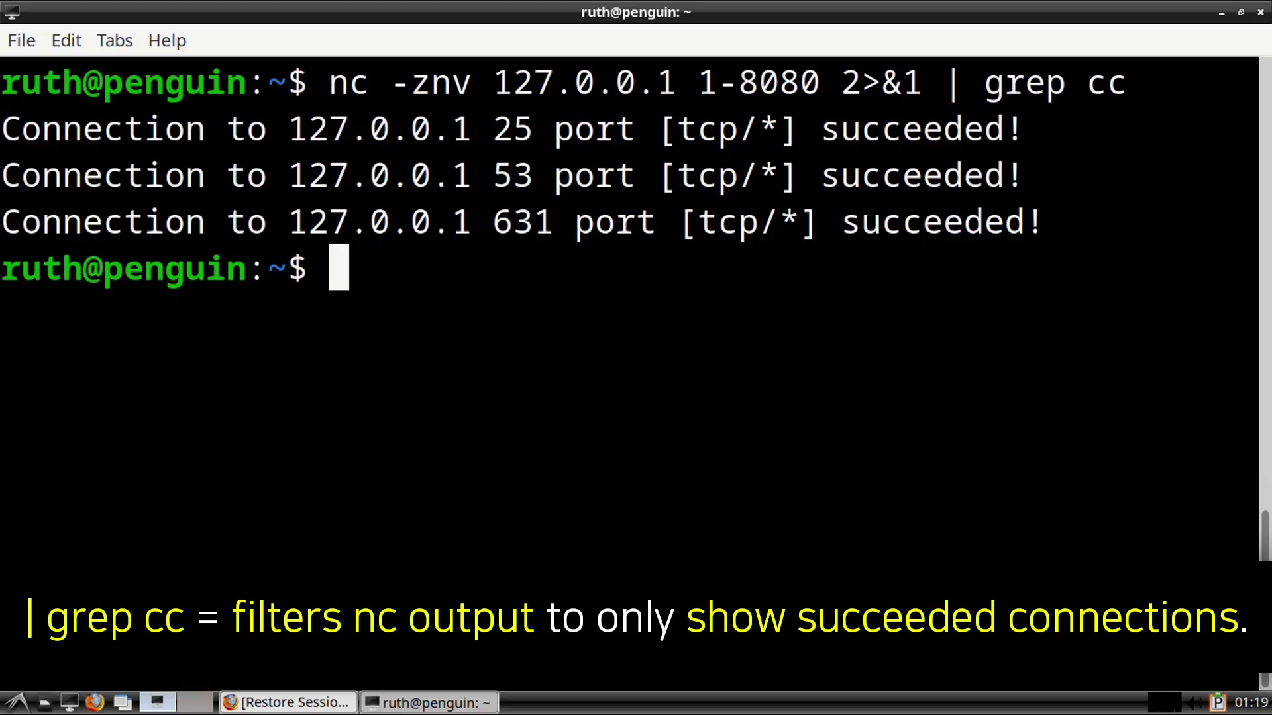
- On a cleared terminal, run nc -znv 192.168.24.102 1-8080 2>&1 | grep cc to scan the remote device, and highlight the reported port number
key("ctrl+l")
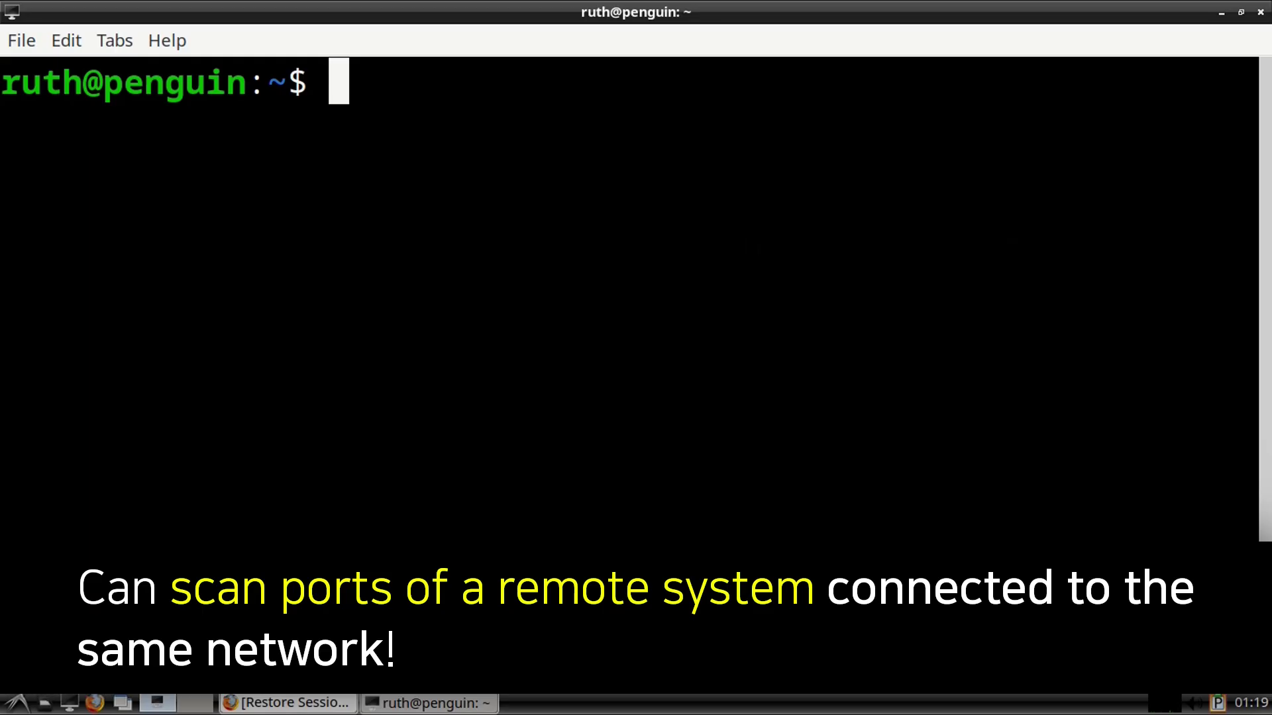
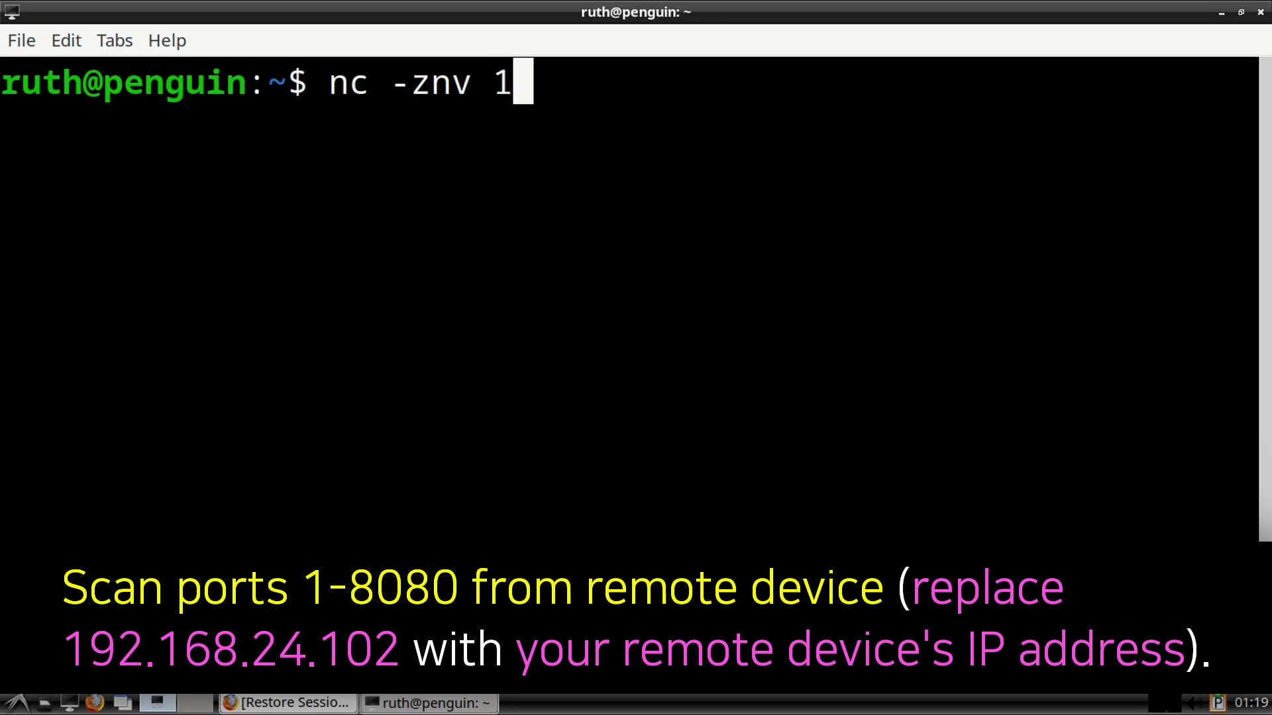
type("68.24.102 1")
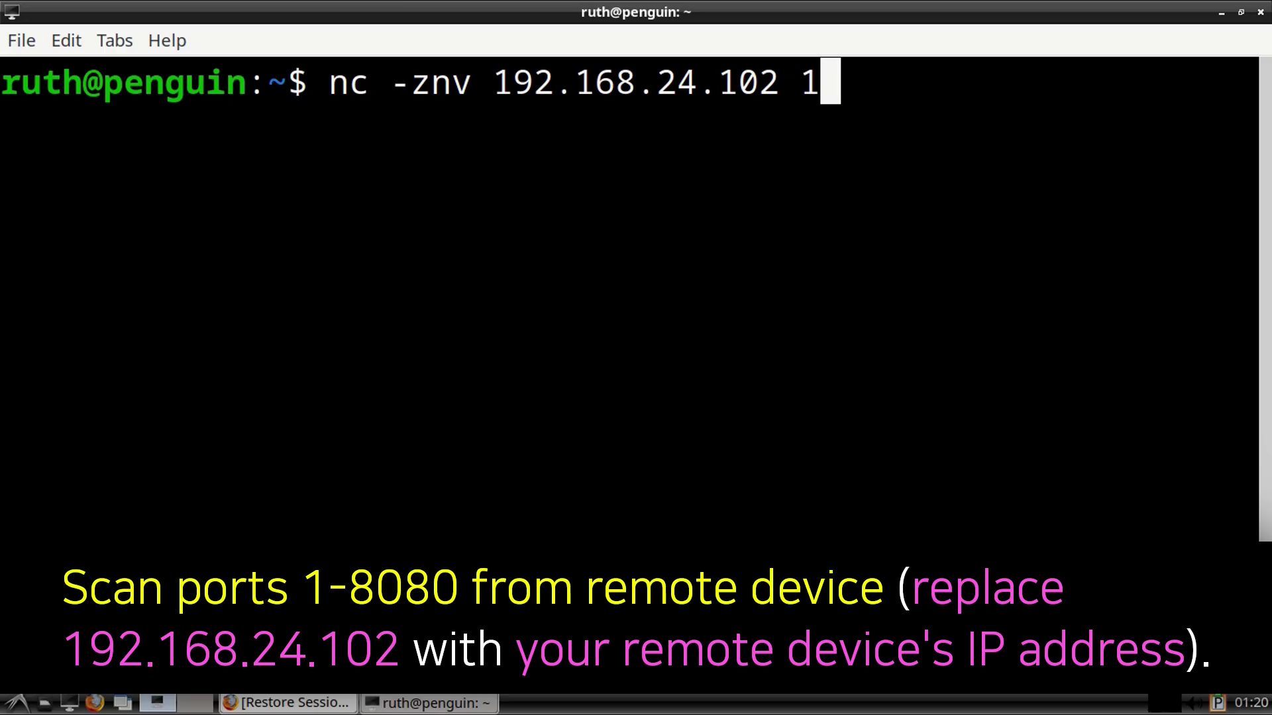
type("-8080 2")
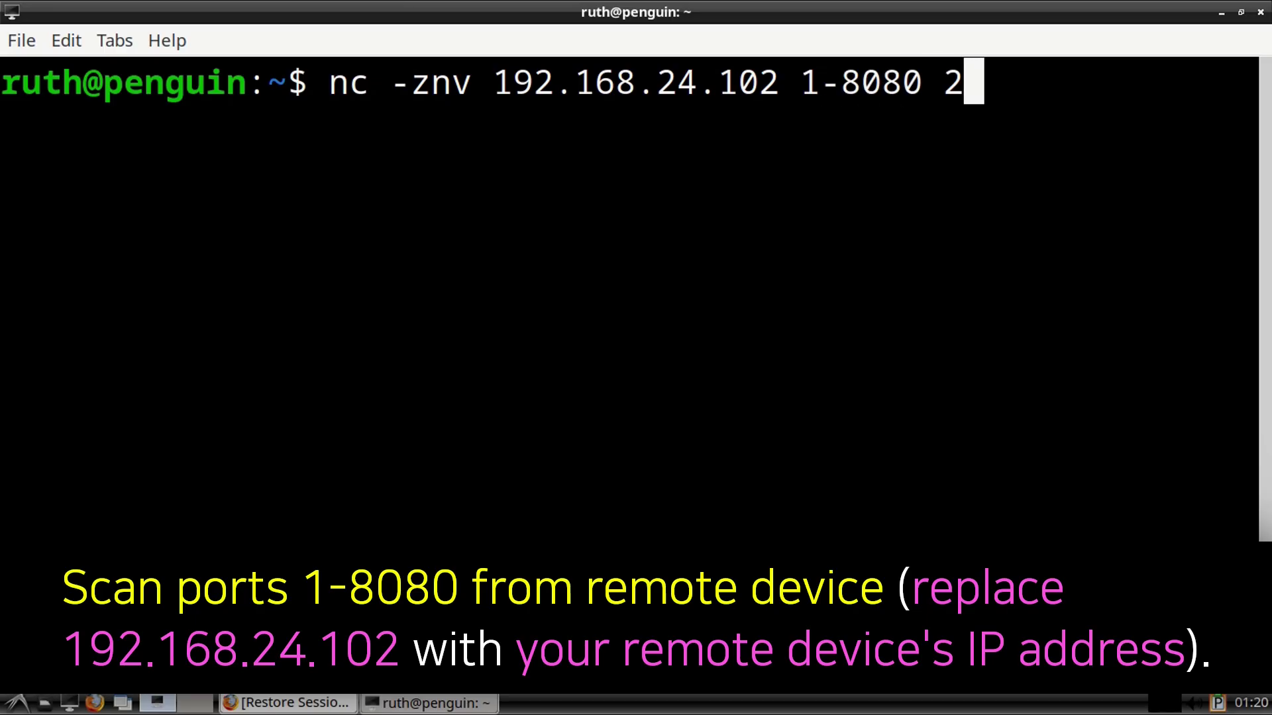
type(">&")
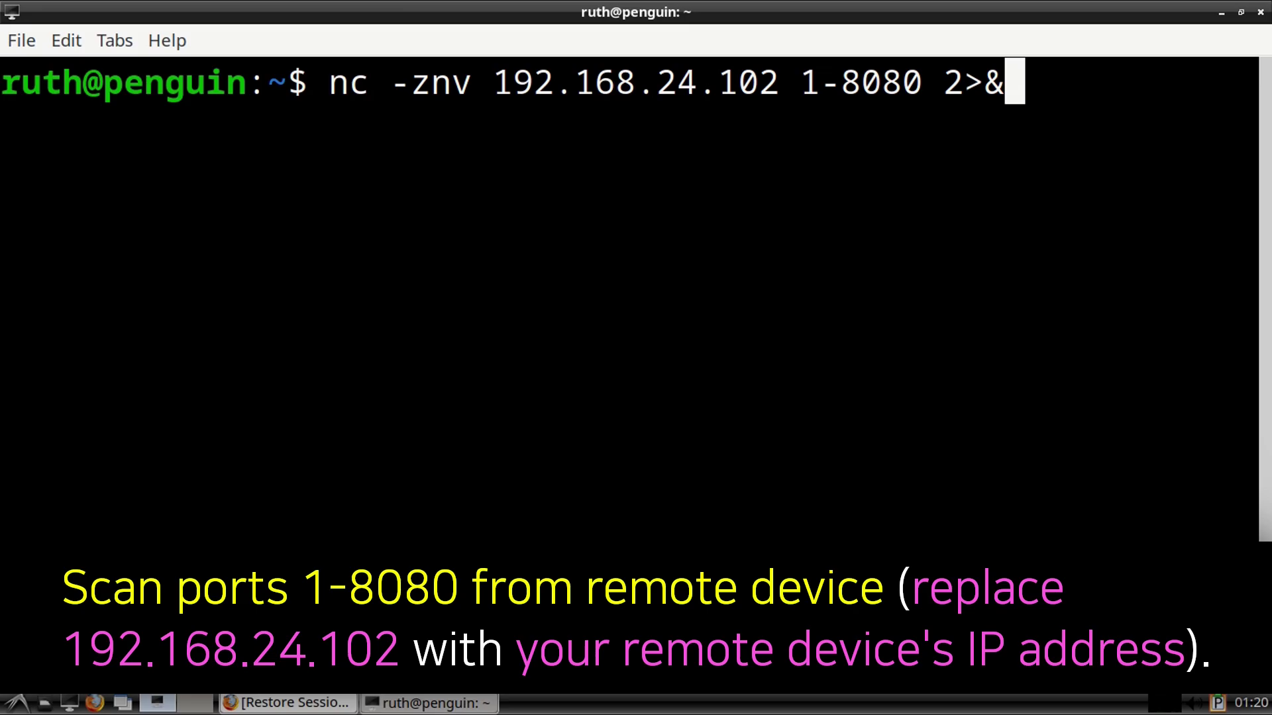
type("1 |")
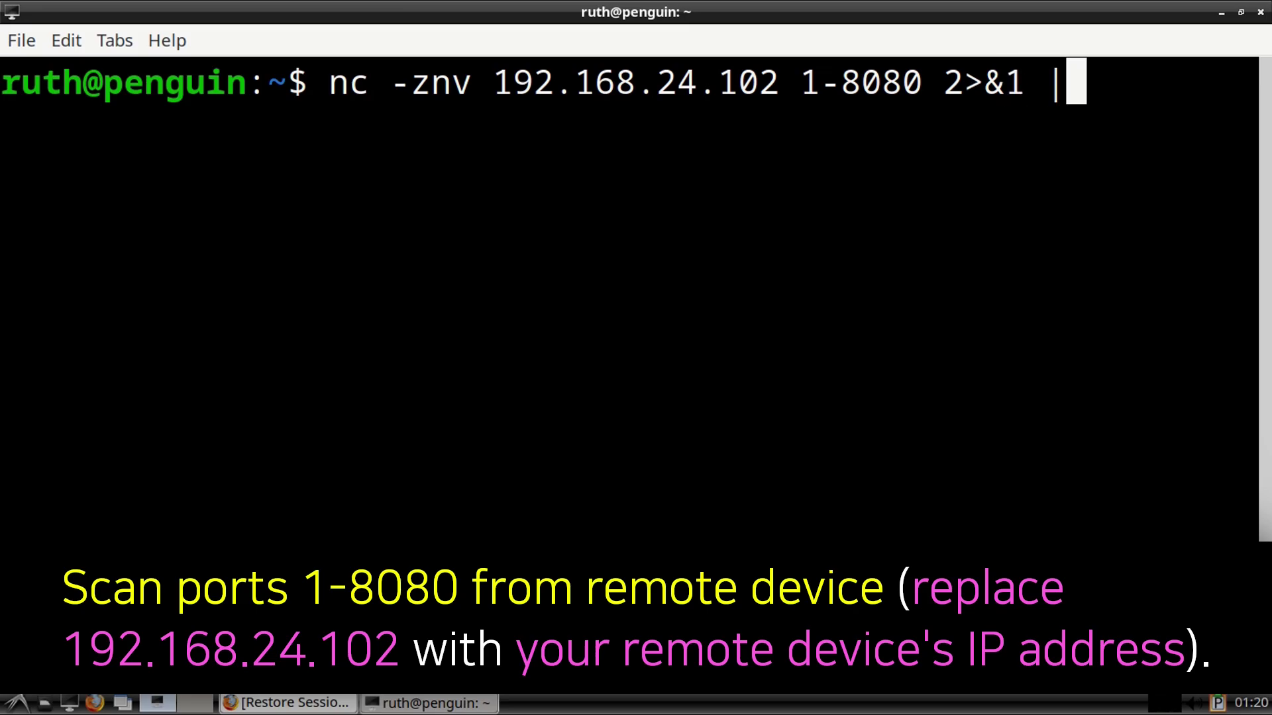
type(" grep cc")
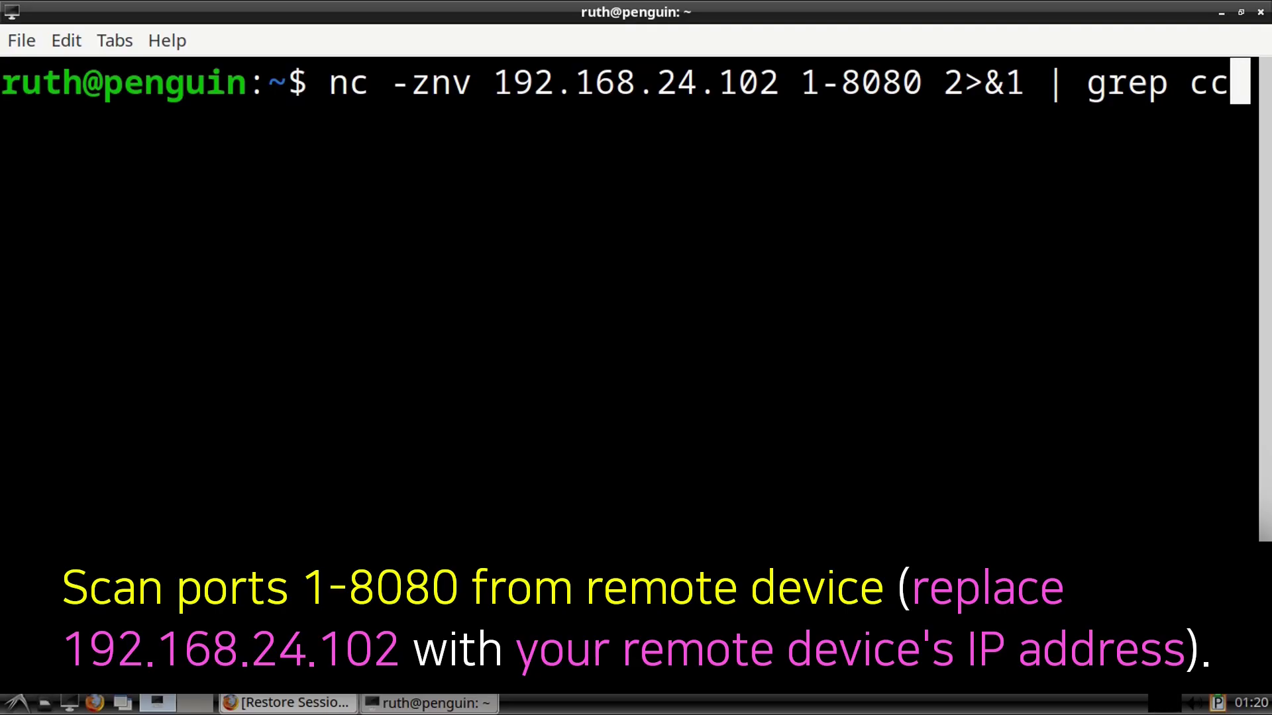
key("Return")
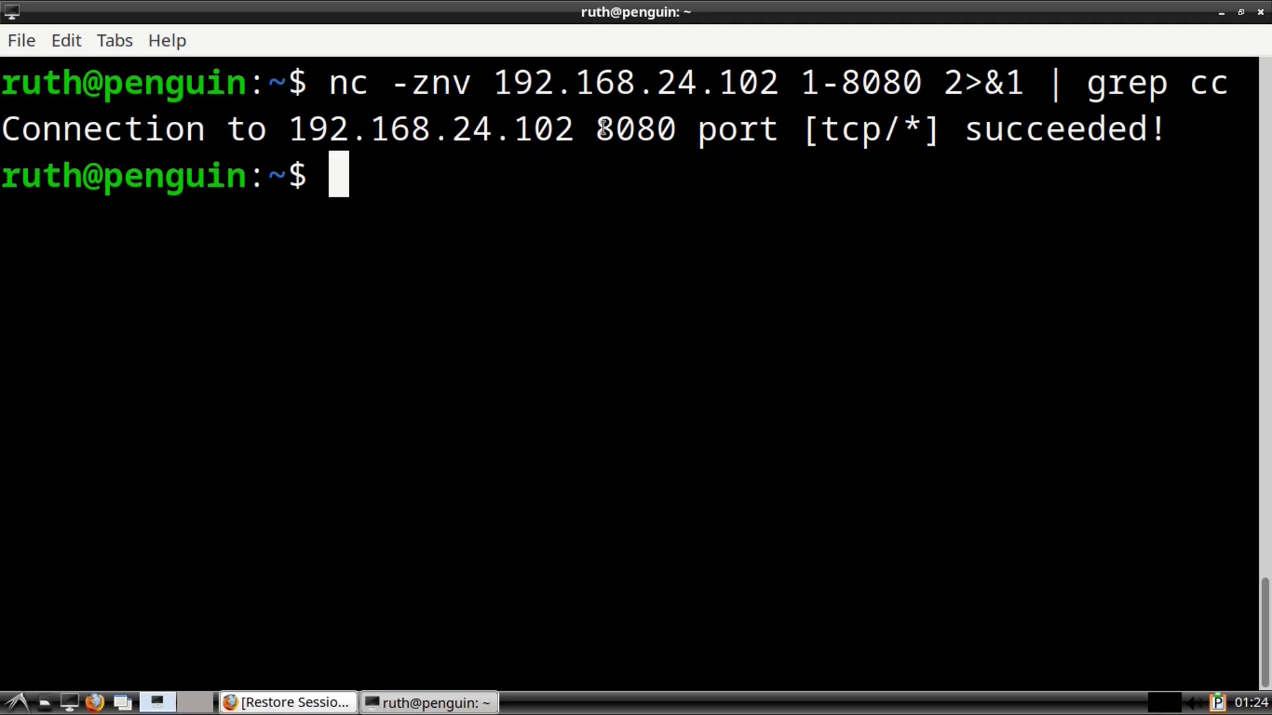
left_click_drag(597, 128, 681, 131)
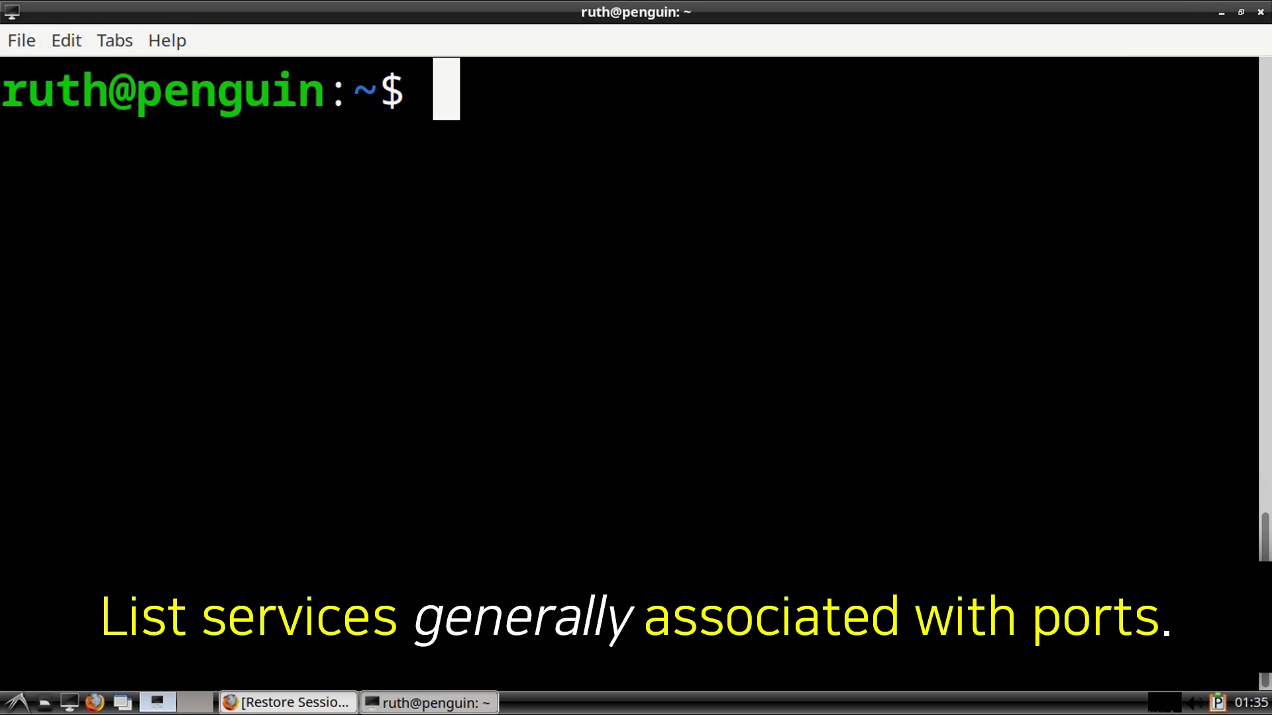
- Reset the terminal's text size and page through the services associated with ports by running cat /etc/services | less
type("c")
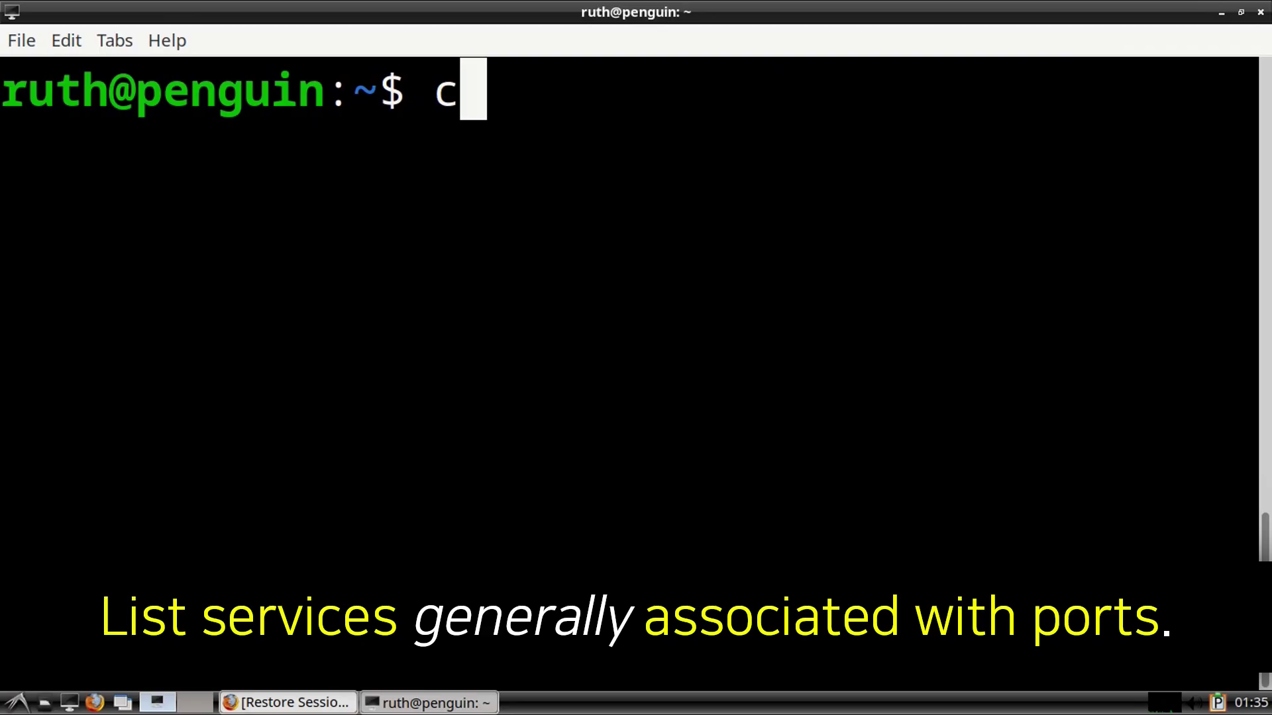
type("at /etc/")
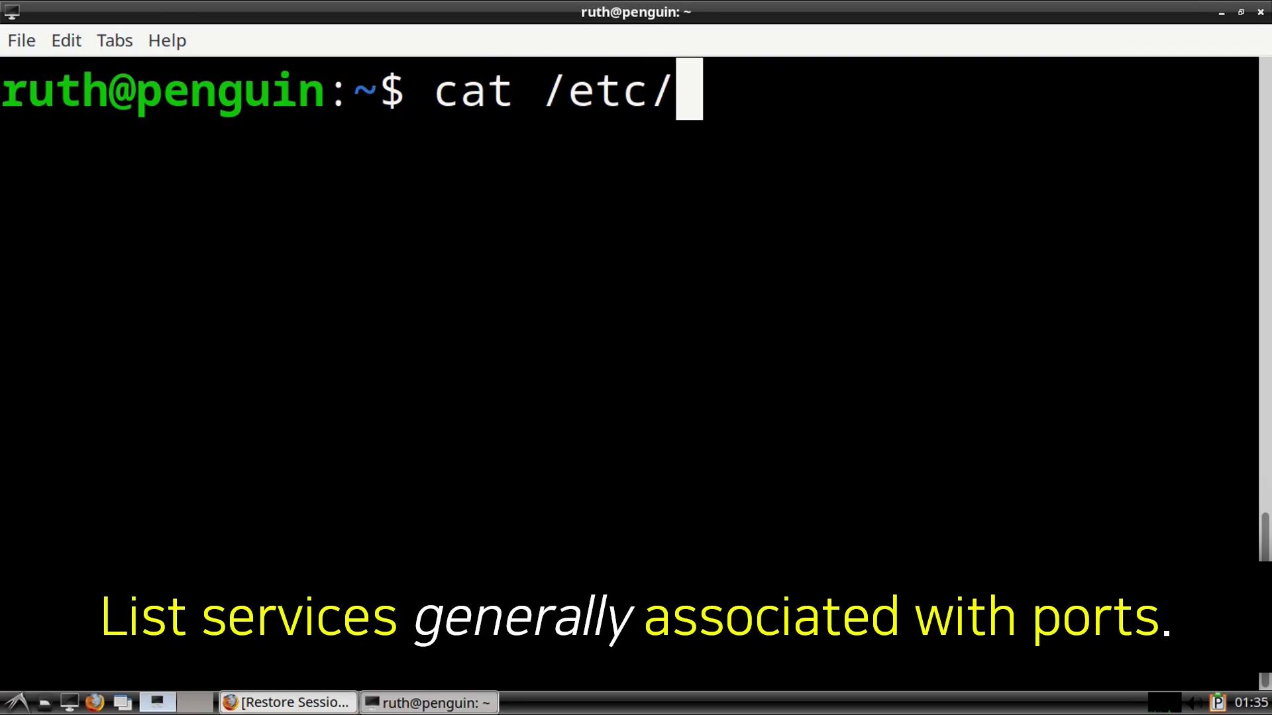
type("services | less")
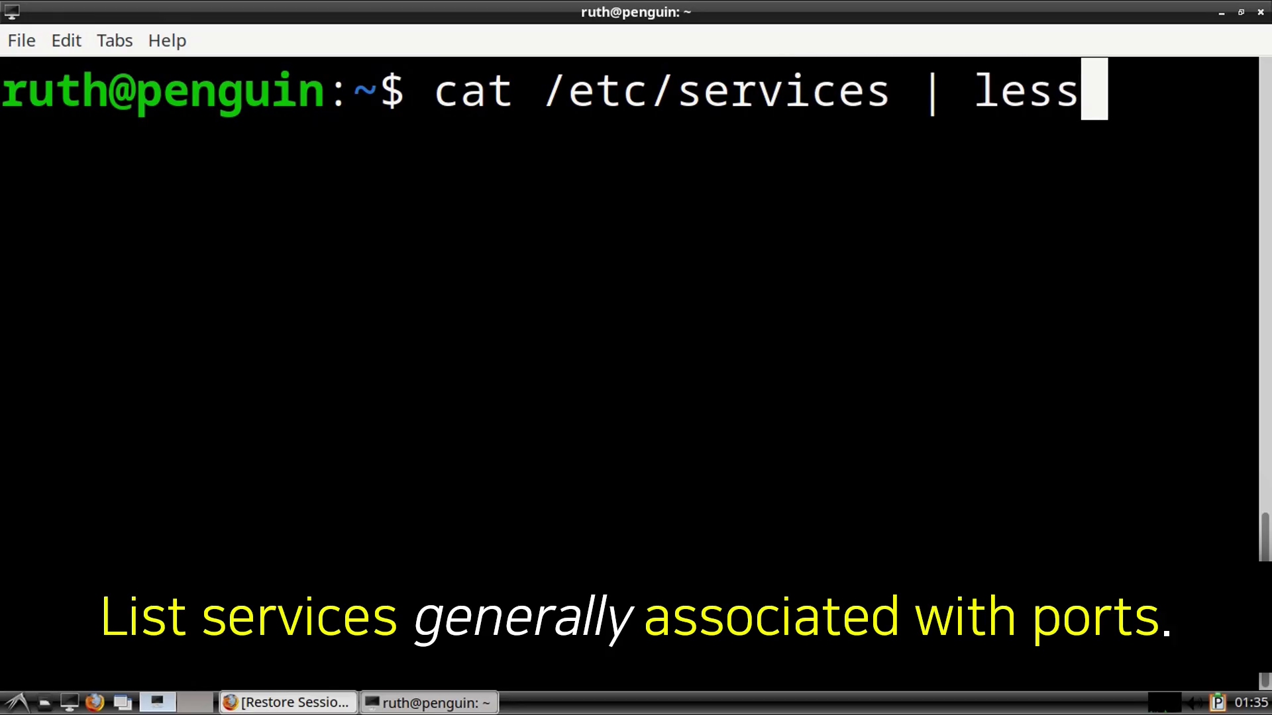
key("ctrl+0")
key("Return")
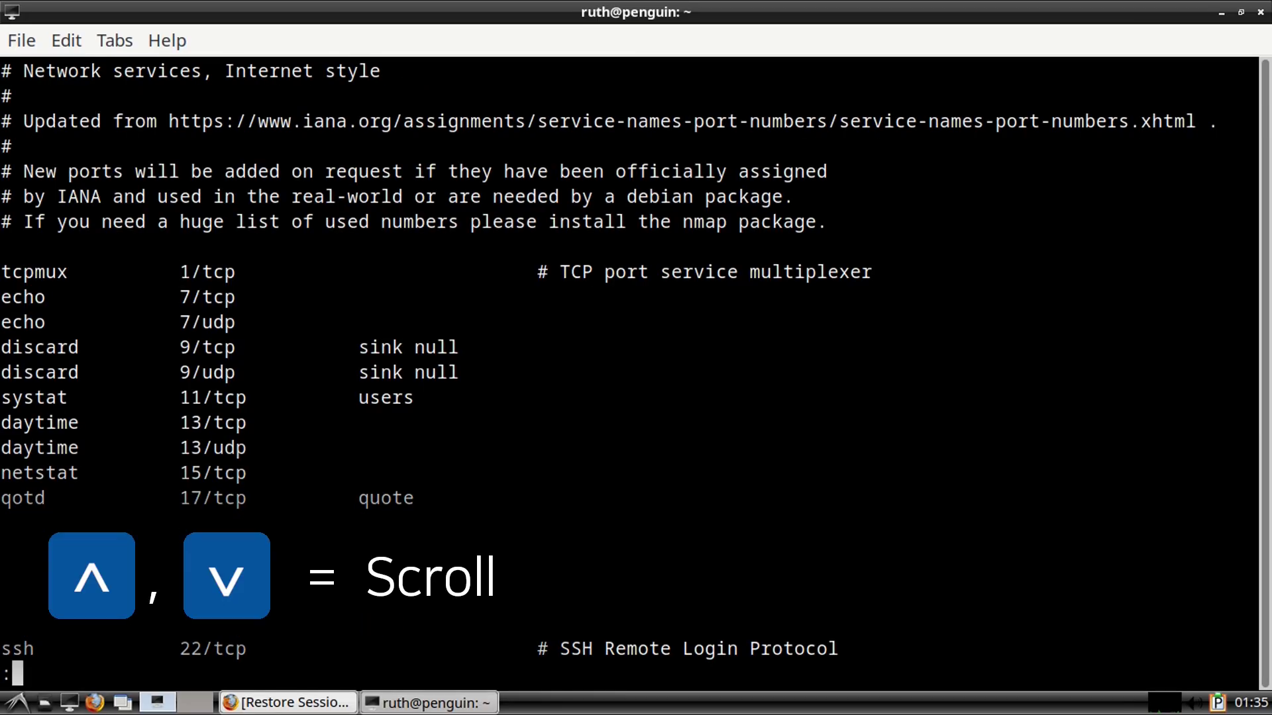
- Examine the list of services and port numbers through to its end, and exit the pager
key("Down")
key("Down")
key("Down")
key("Down")
key("Down")
key("Down")
key("Down")
key("Down")
key("Down")
key("Down")
key("Down")
key("Down")
key("Down")
key("Down")
key("Down")
key("Down")
key("Down")
key("Down")
key("Down")
key("Down")
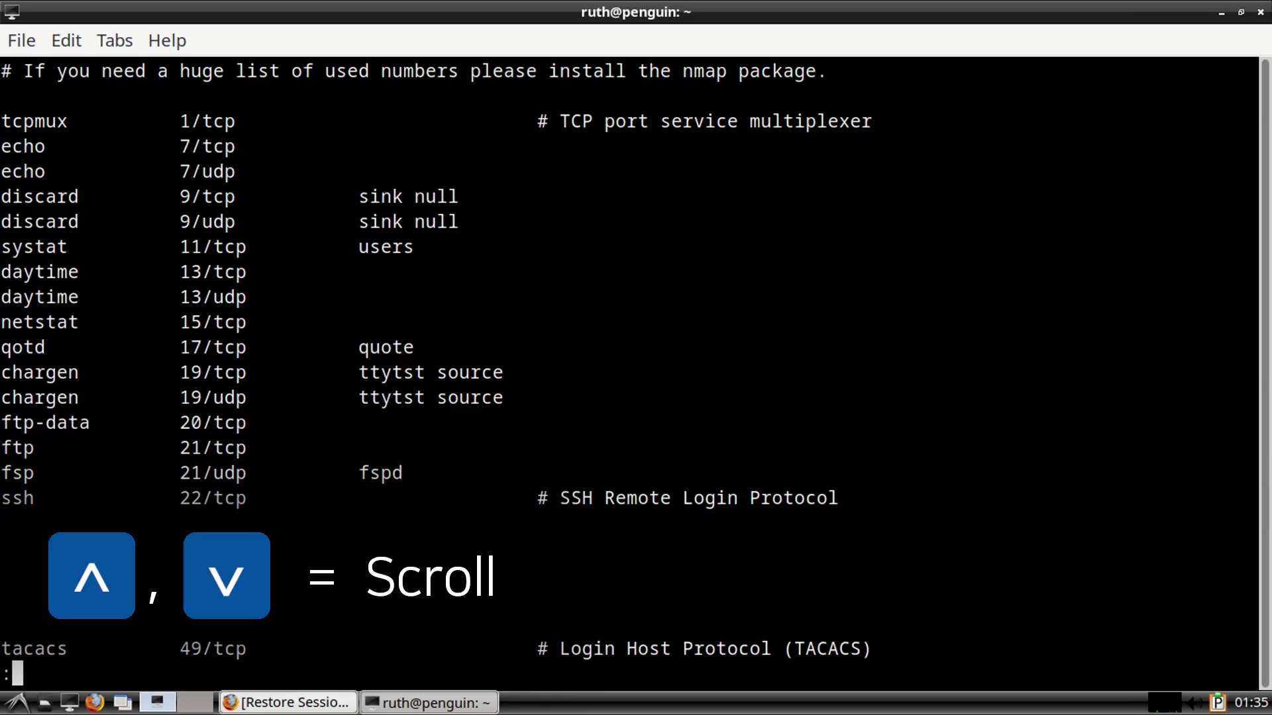
key("Down")
key("Down")
key("Down")
key("Down")
key("Down")
key("Down")
key("Down")
key("Down")
key("Down")
key("Down")
key("Down")
key("Down")
key("Down")
key("Down")
key("Down")
key("Down")
key("Down")
key("Down")
key("Down")
key("Down")
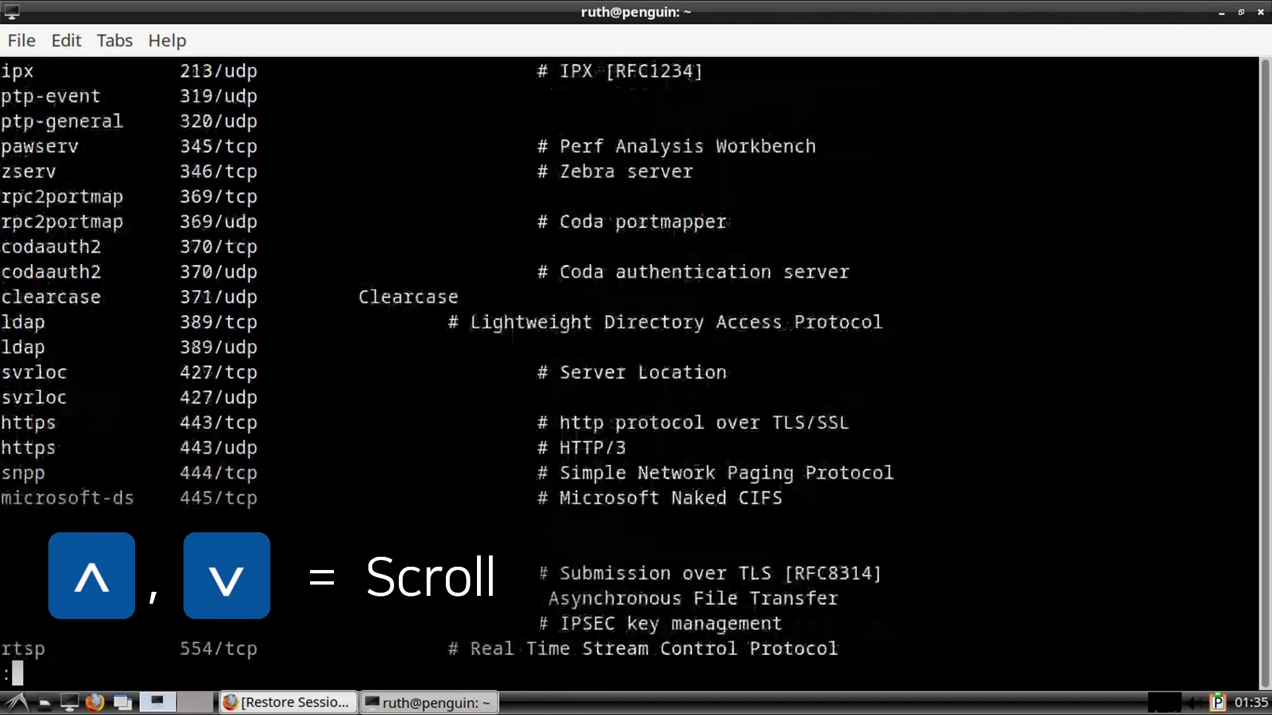
key("Down")
key("Down")
key("Down")
key("Down")
key("Down")
key("Down")
key("Down")
key("Down")
key("Down")
key("Down")
key("Down")
key("Down")
key("Down")
key("Down")
key("Down")
key("Down")
key("Down")
key("Down")
key("Down")
key("Down")
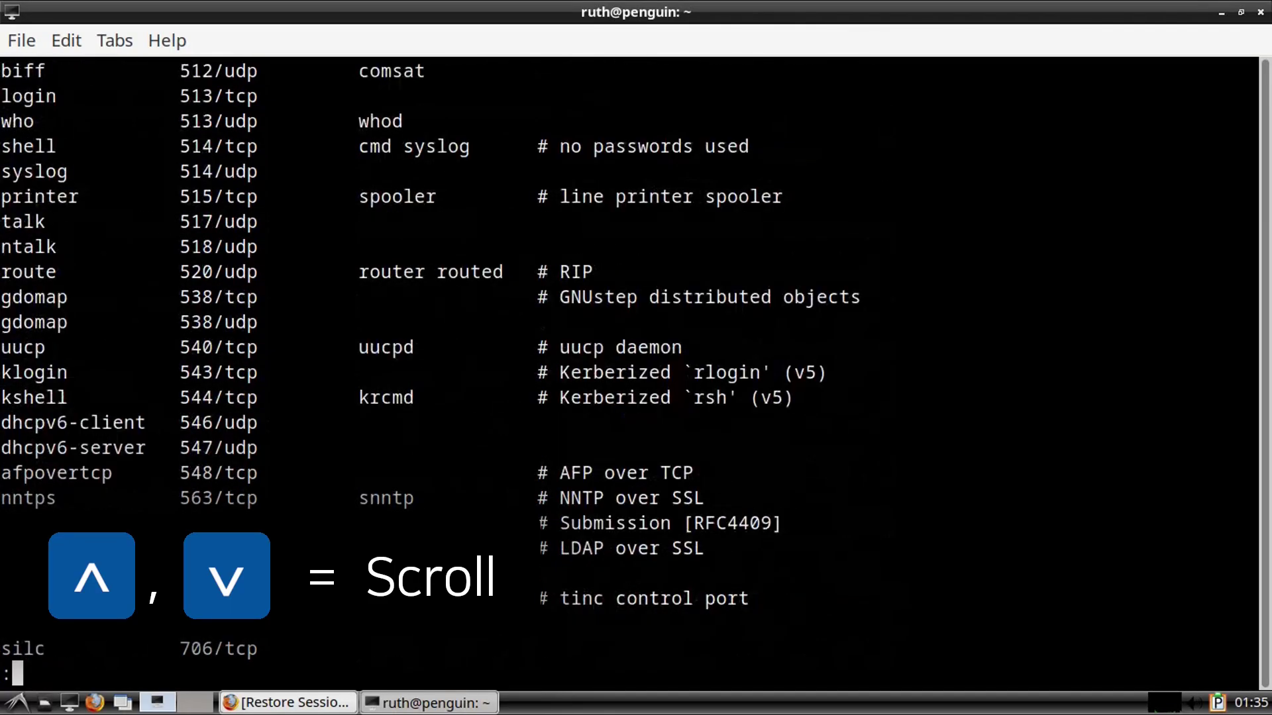
key("G")
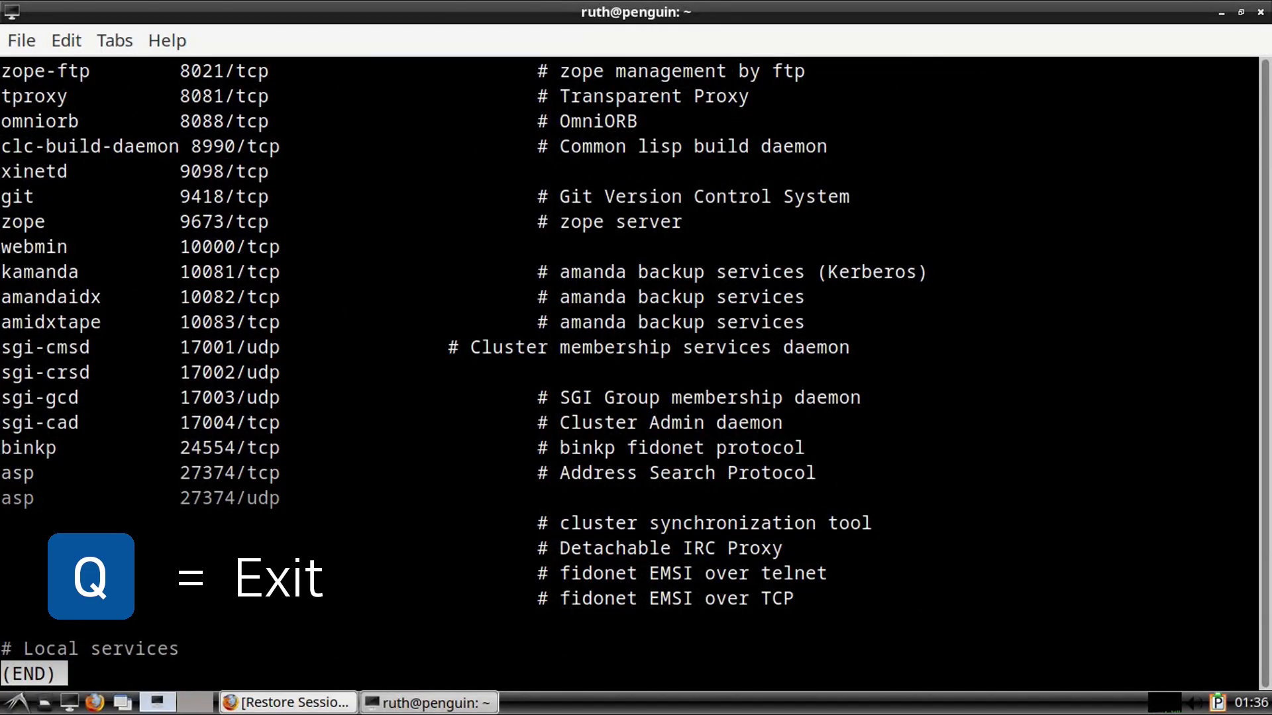
key("q")
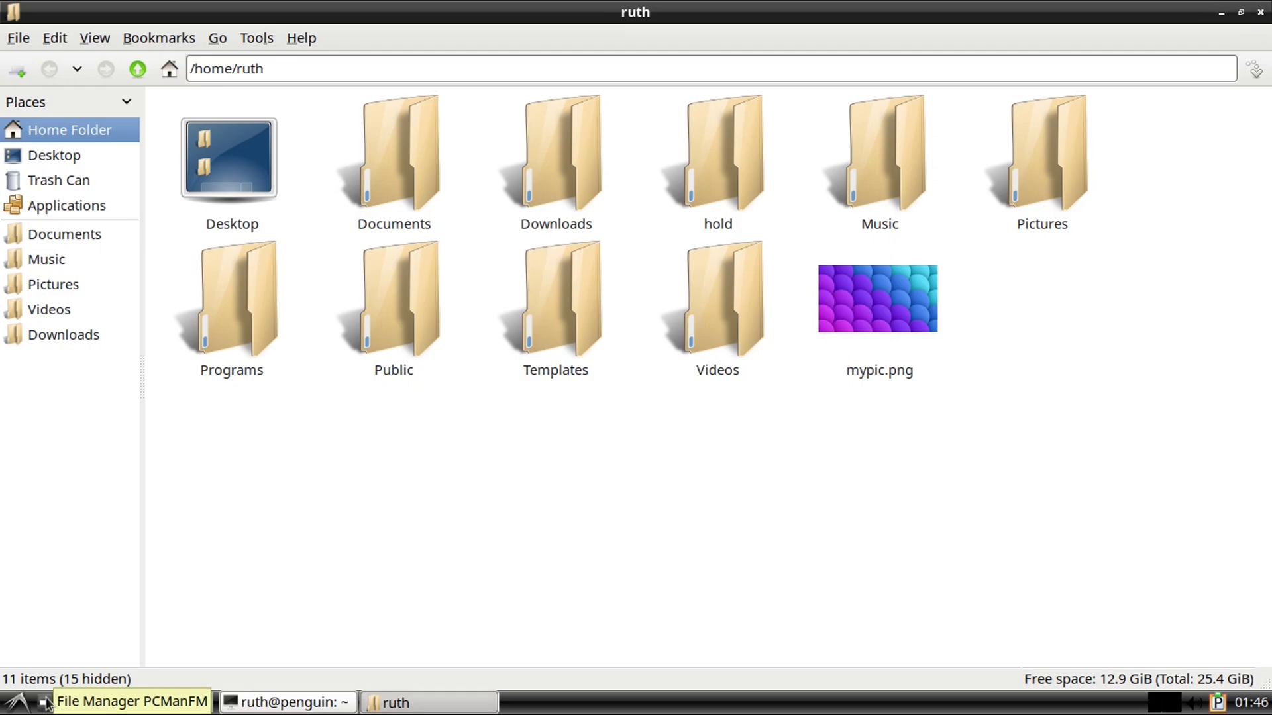
- View the picture mypic.png from the home folder, and close both the image viewer and the file manager
double_click(908, 325)
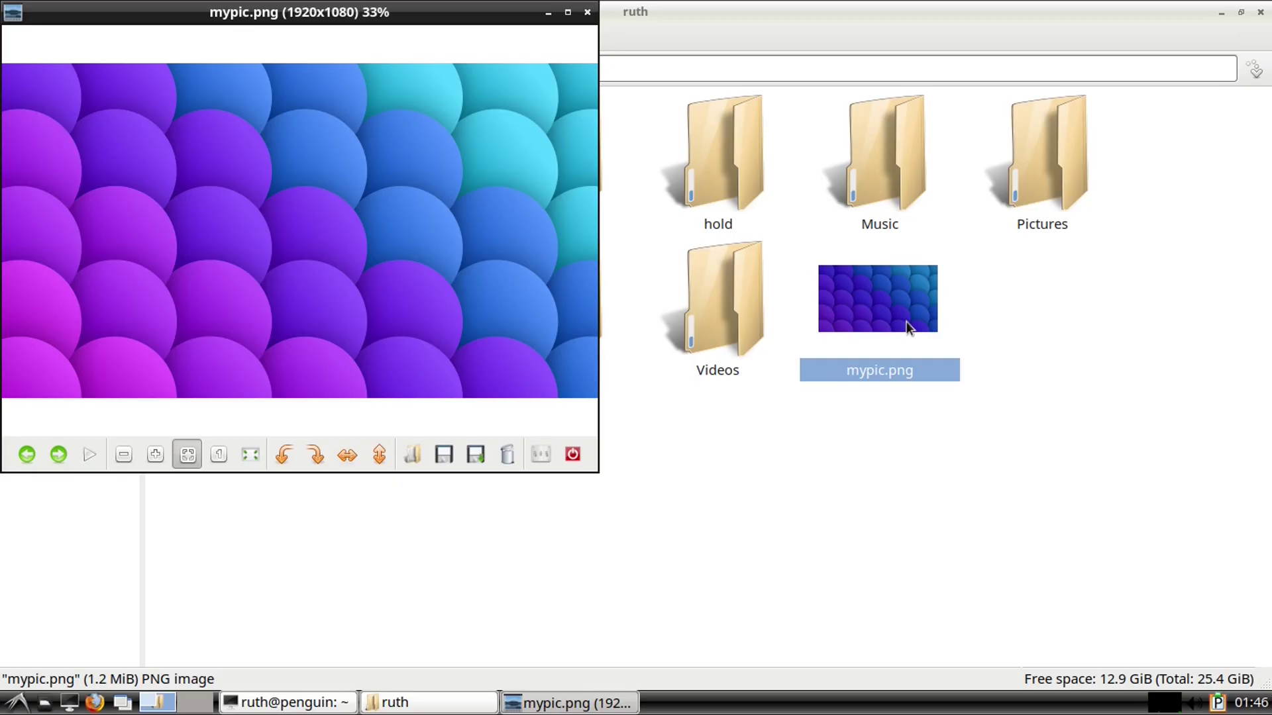
left_click(586, 12)
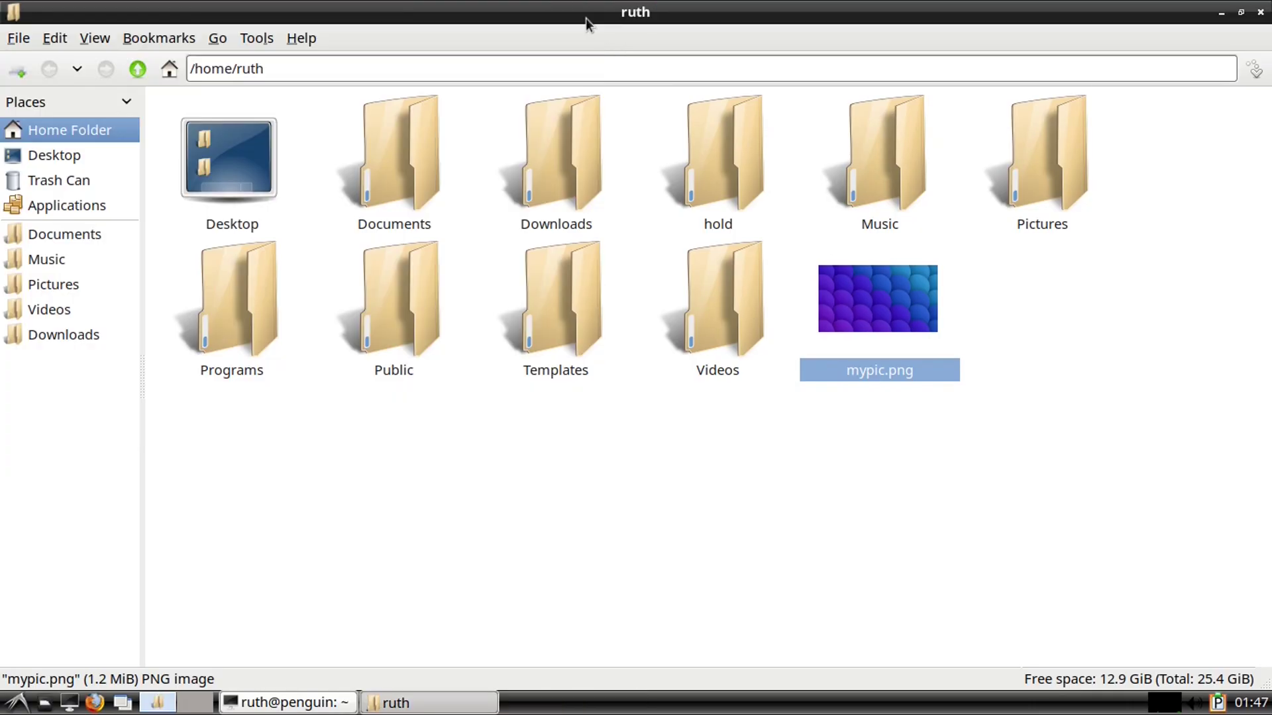
left_click(1262, 13)
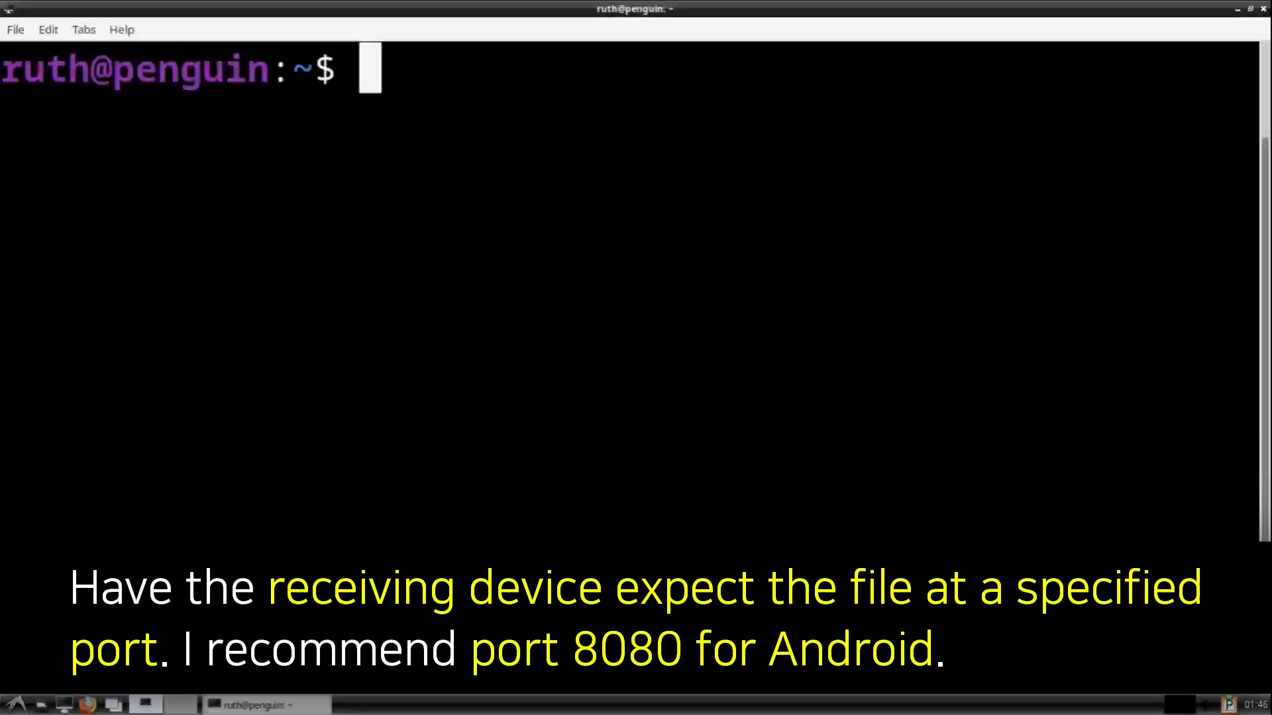
- On the receiving device, run nc -l -p 8080 > mypic.png to listen for the incoming picture file
type("nc")
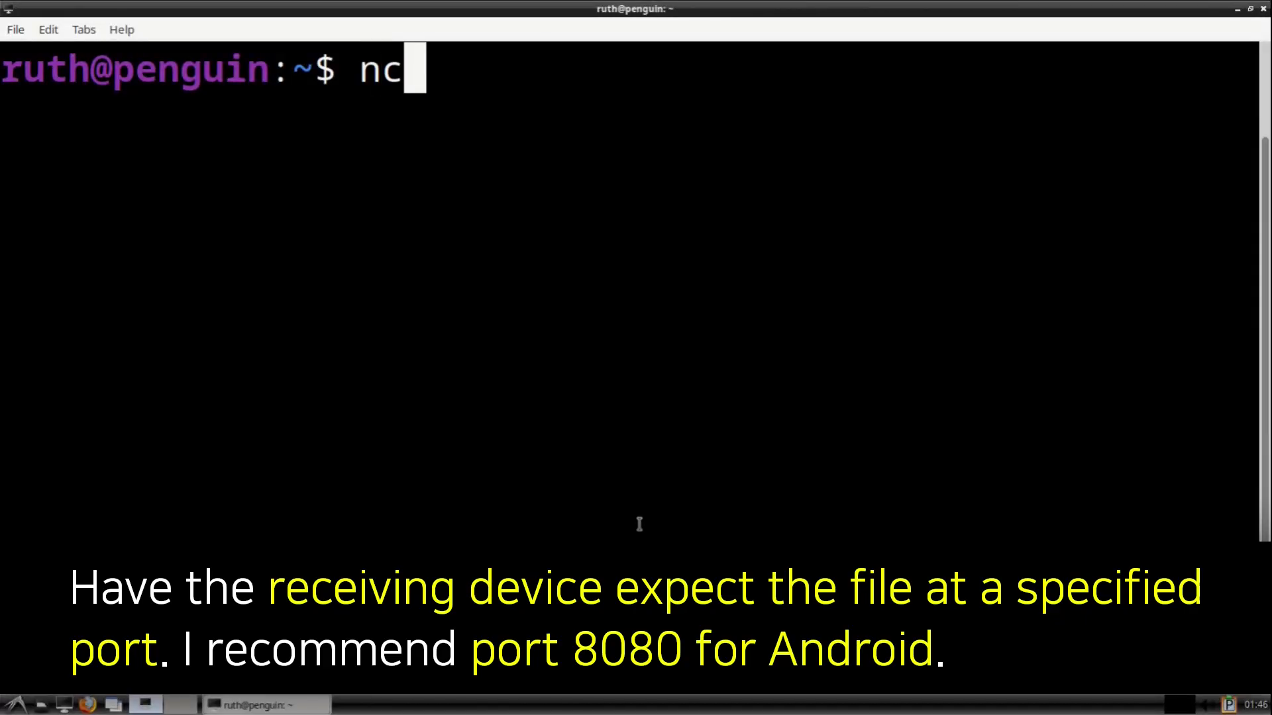
type(" -l")
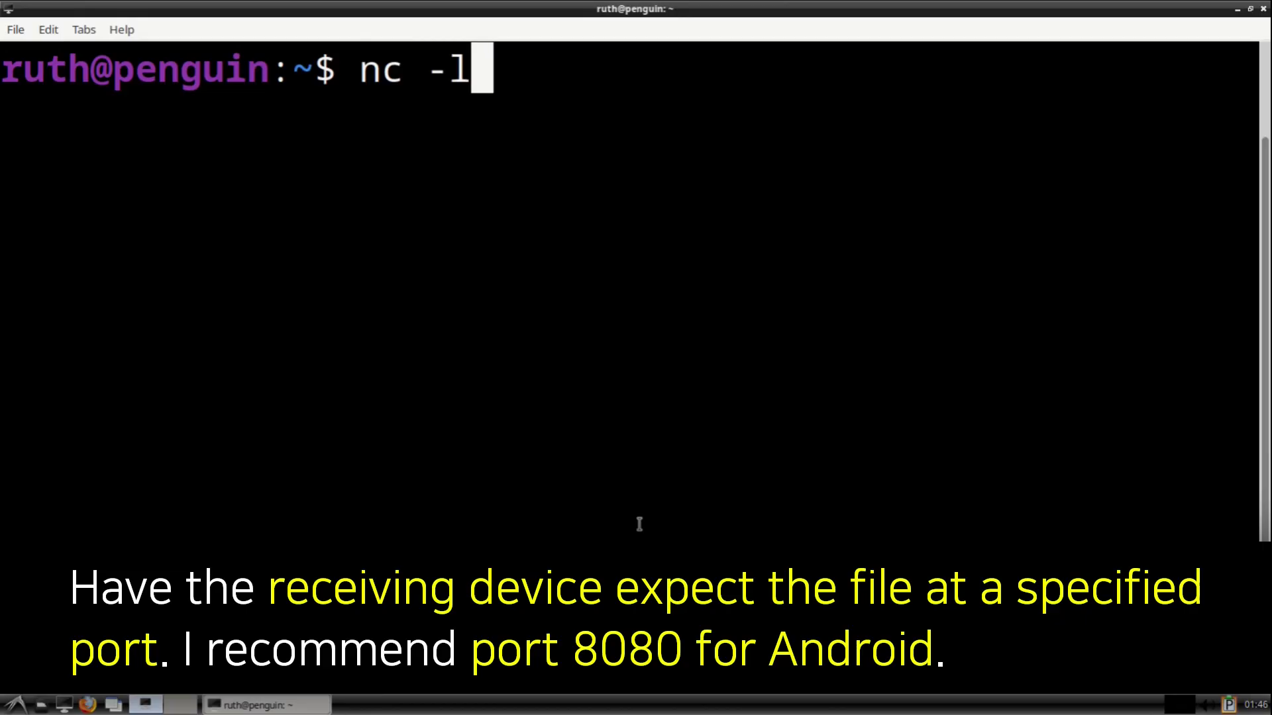
type(" -p ")
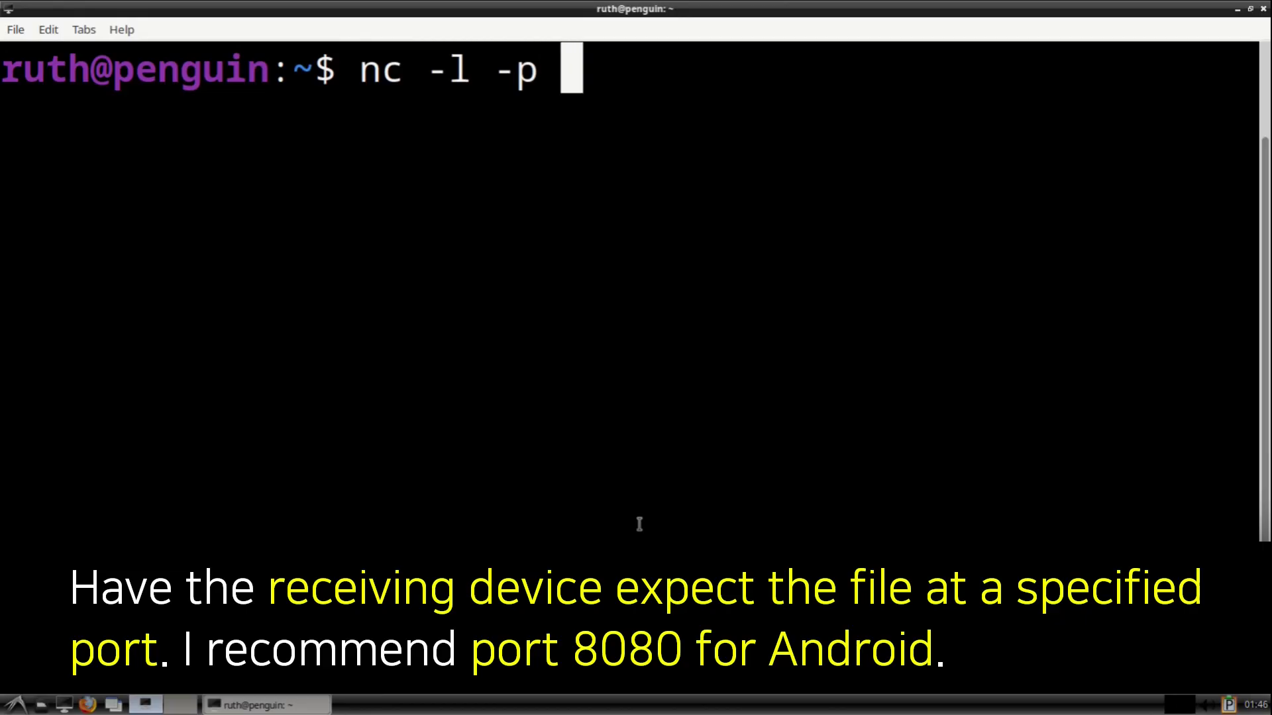
type("8080 > ")
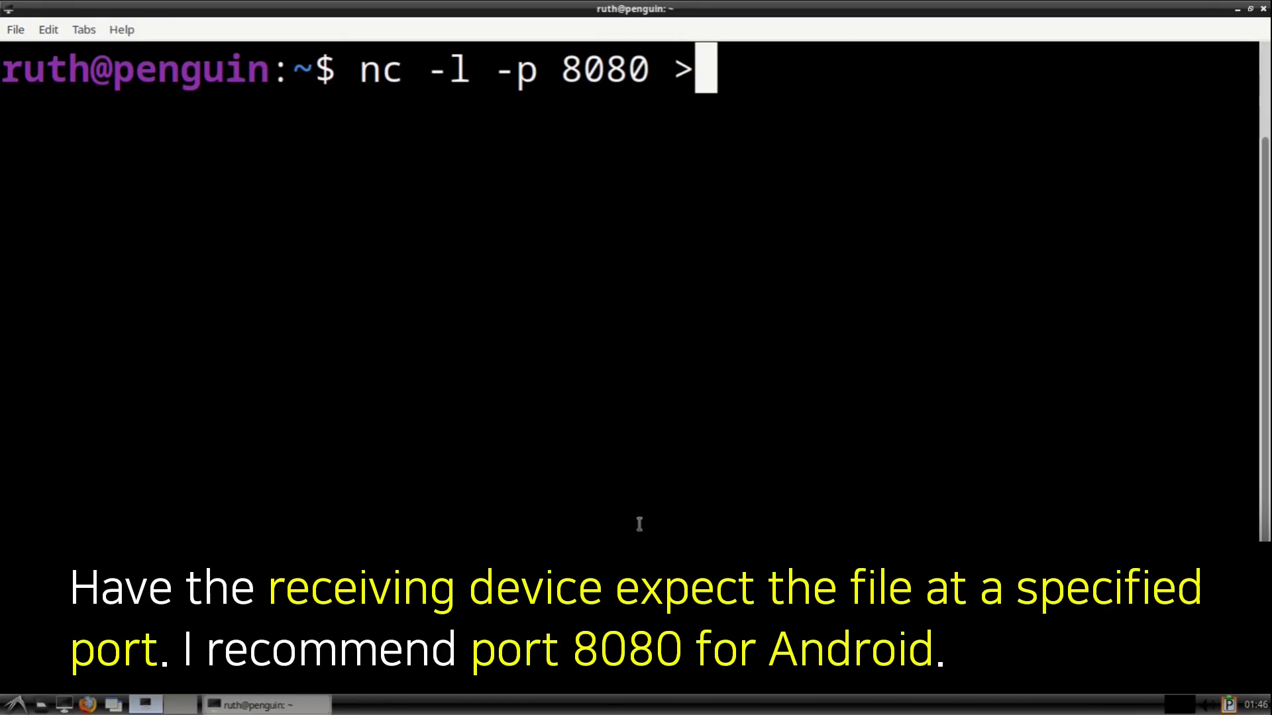
type("mypic")
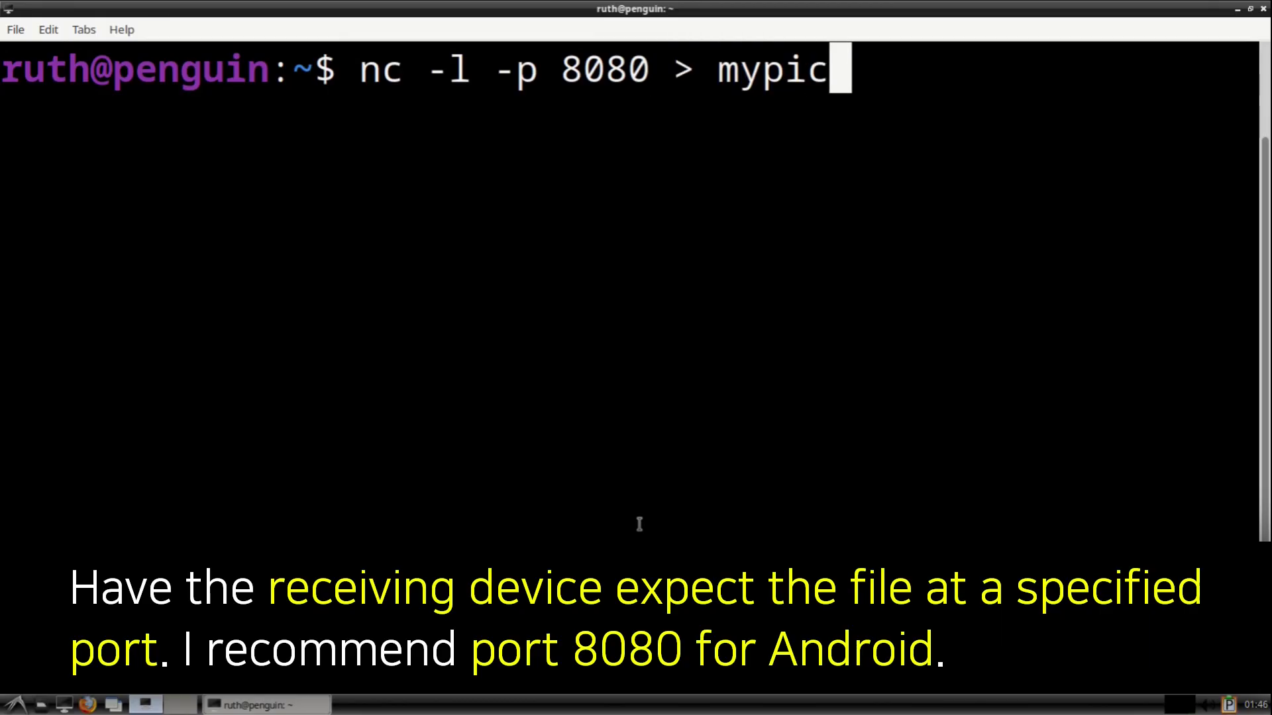
type(".png")
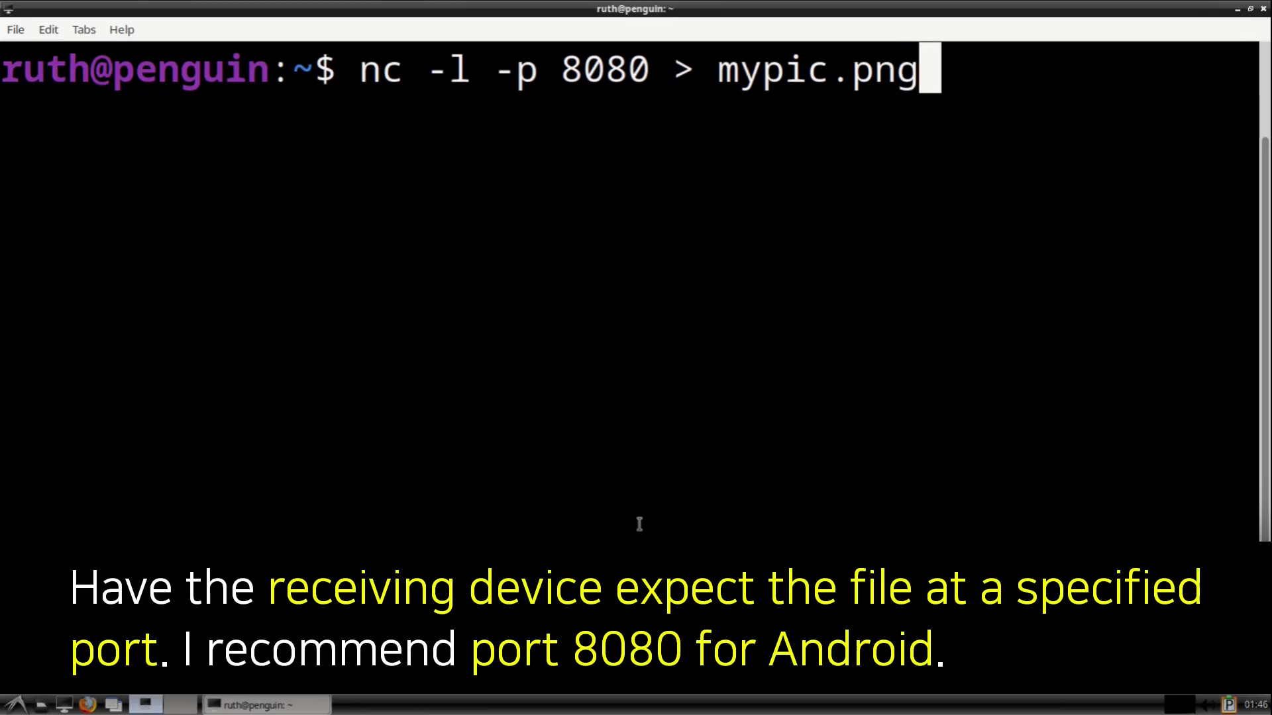
key("Return")
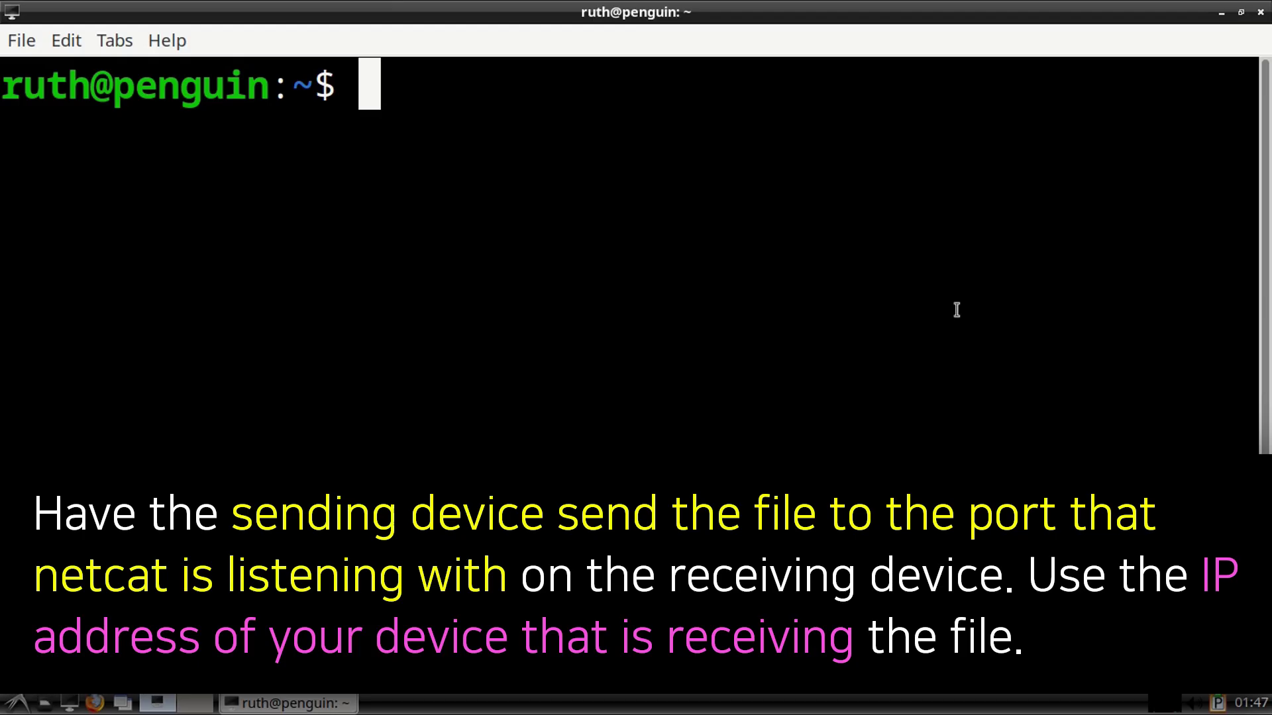
- Run nc -N 192.168.24.102 8080 < mypic.png on the sending device, and open the received picture from the receiving device's home folder
type("nc -N ")
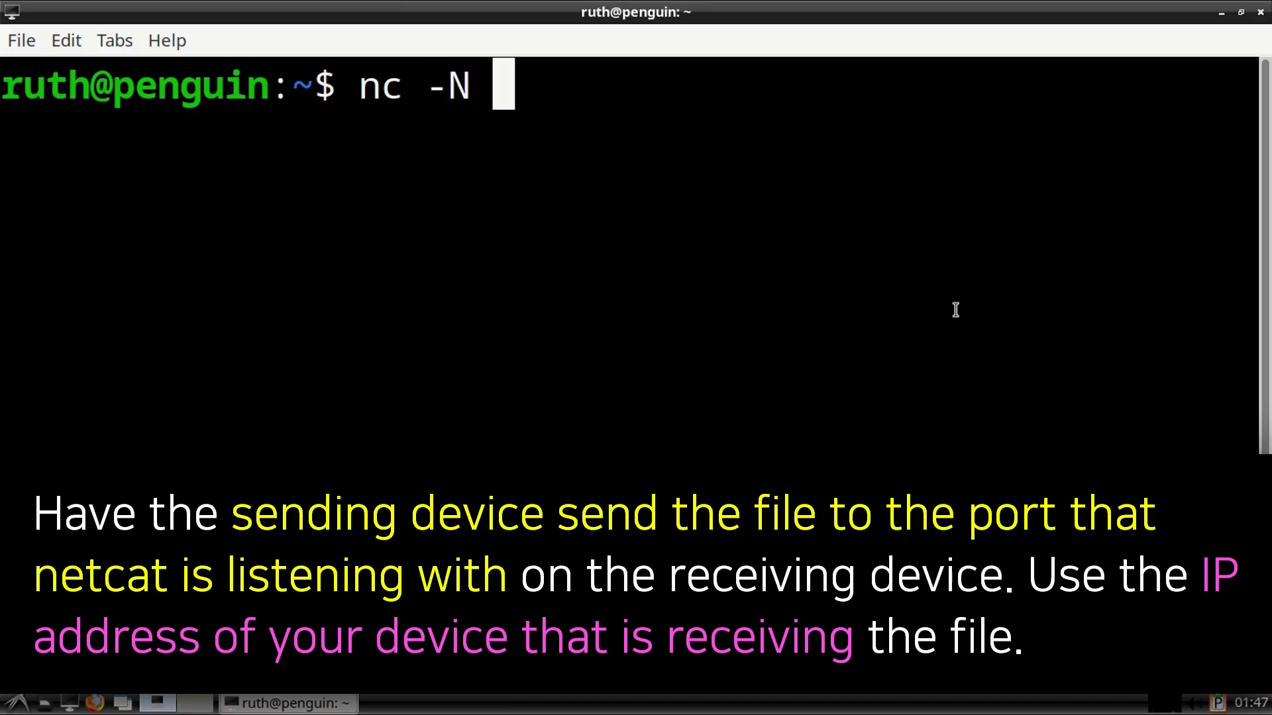
type("192.1")
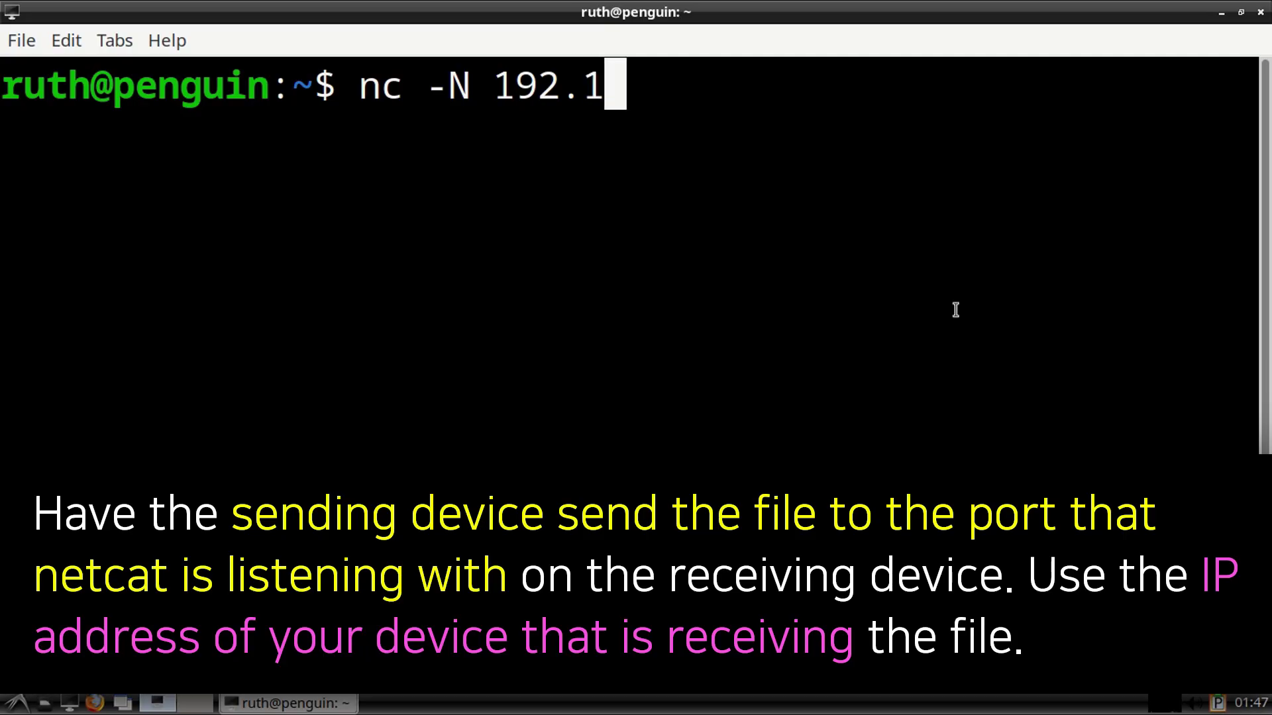
type("68.24.")
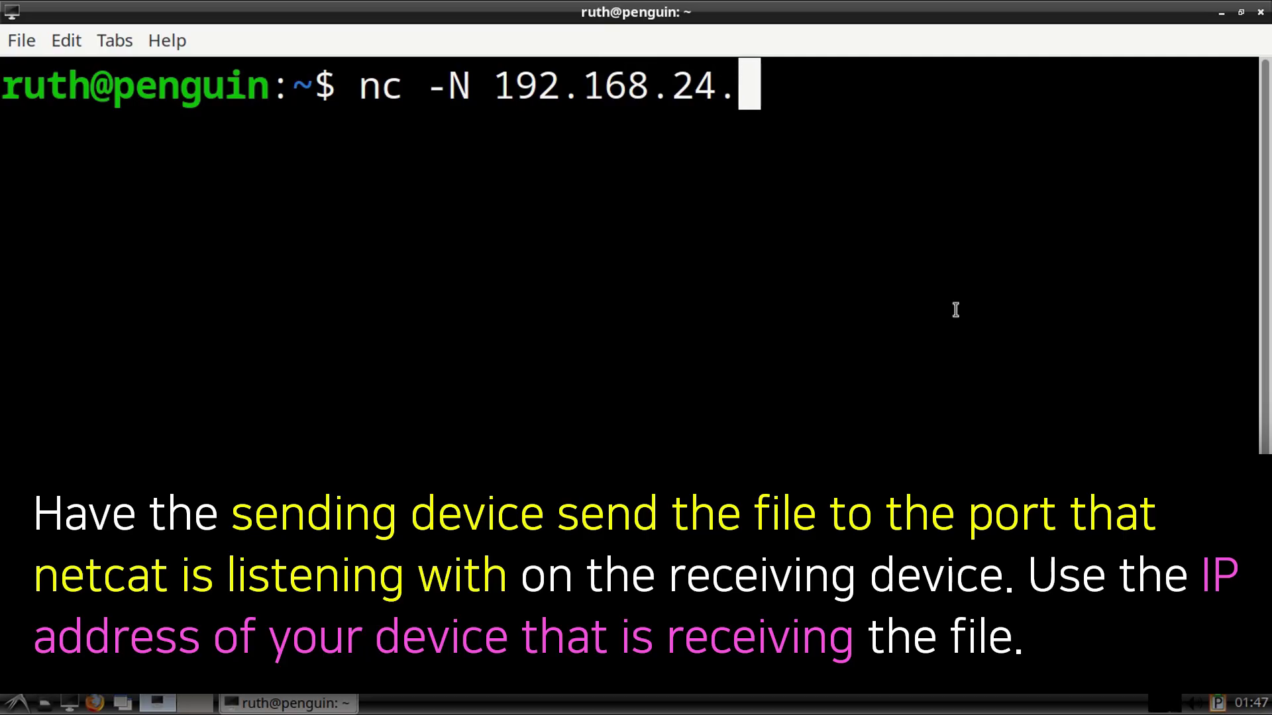
type("102 8080 ")
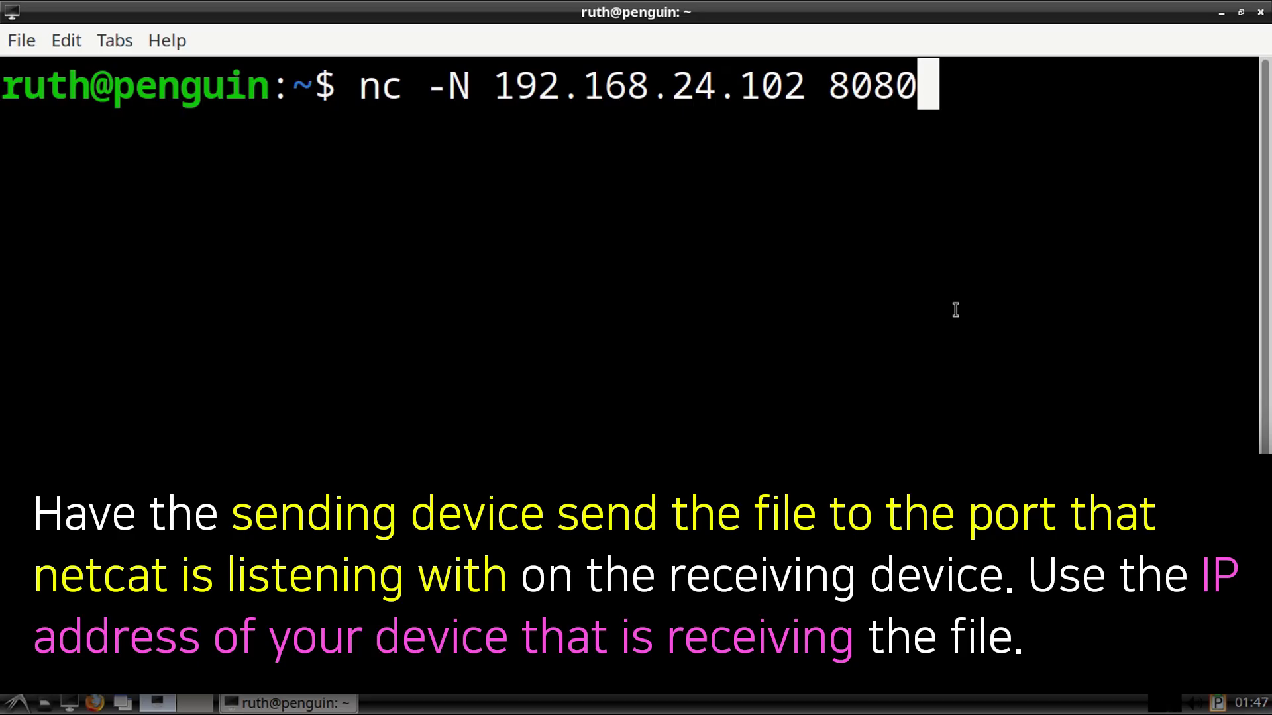
type("< my")
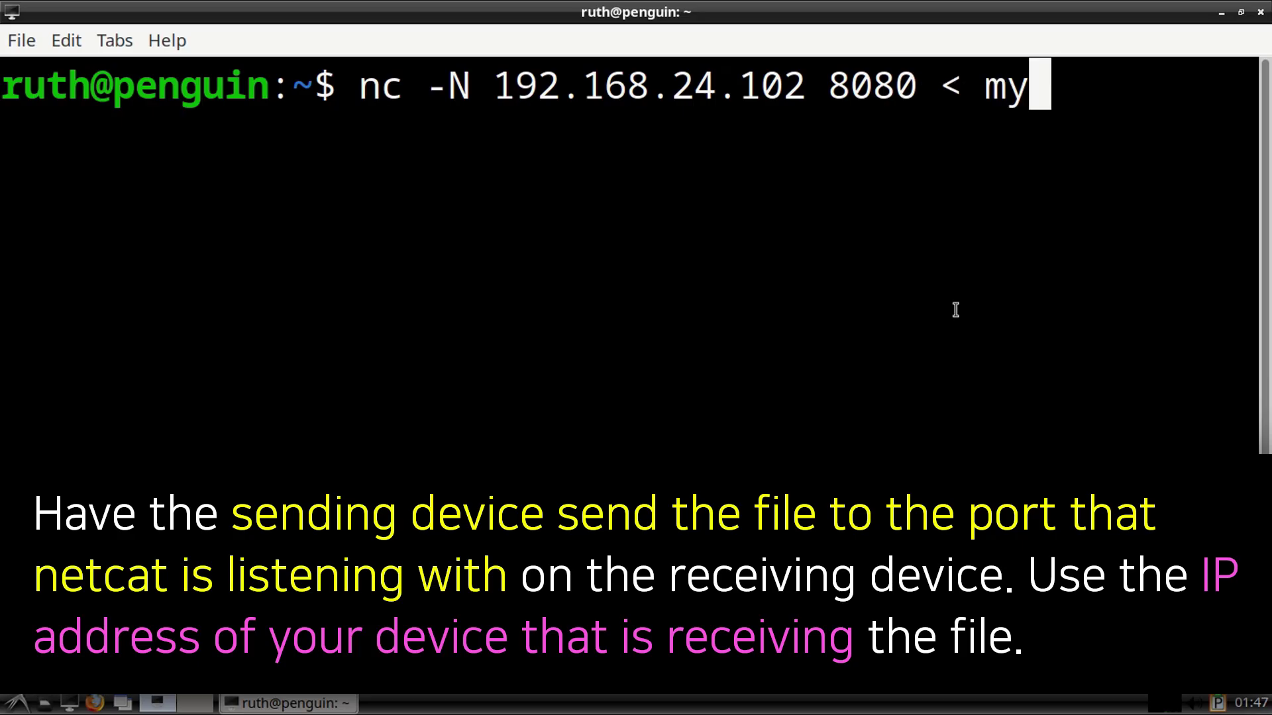
type("pic.png")
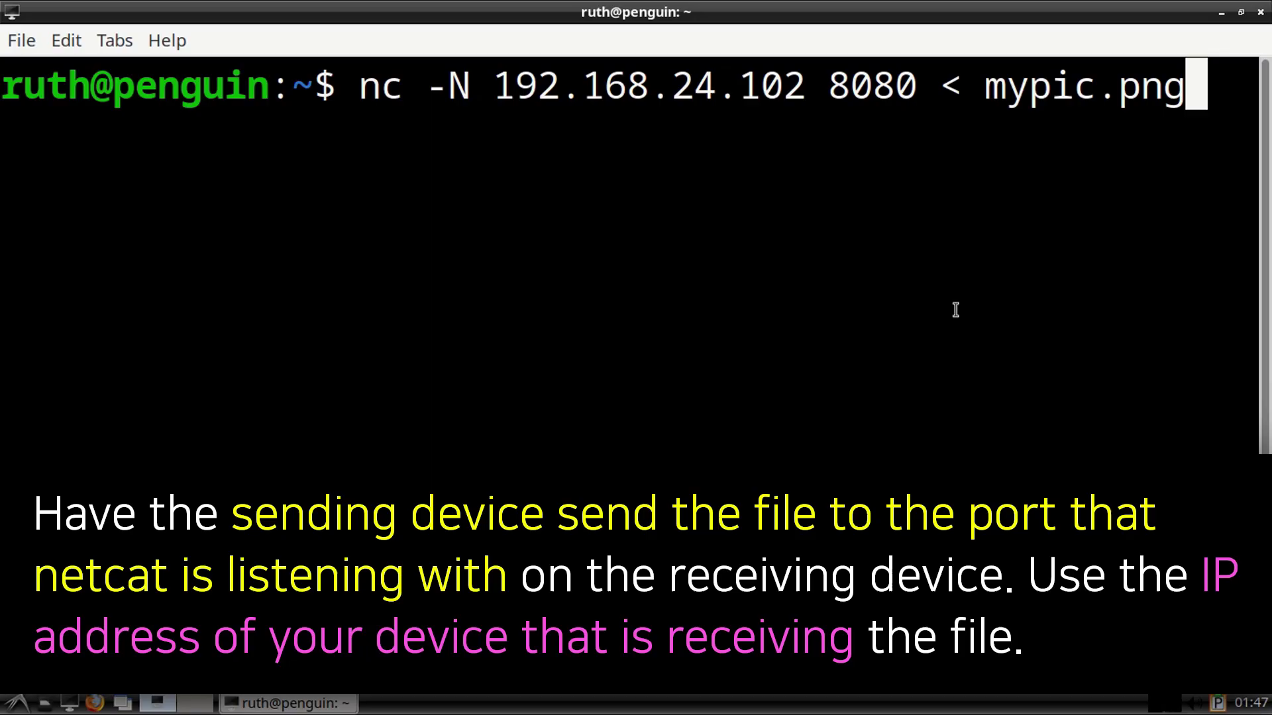
key("Return")
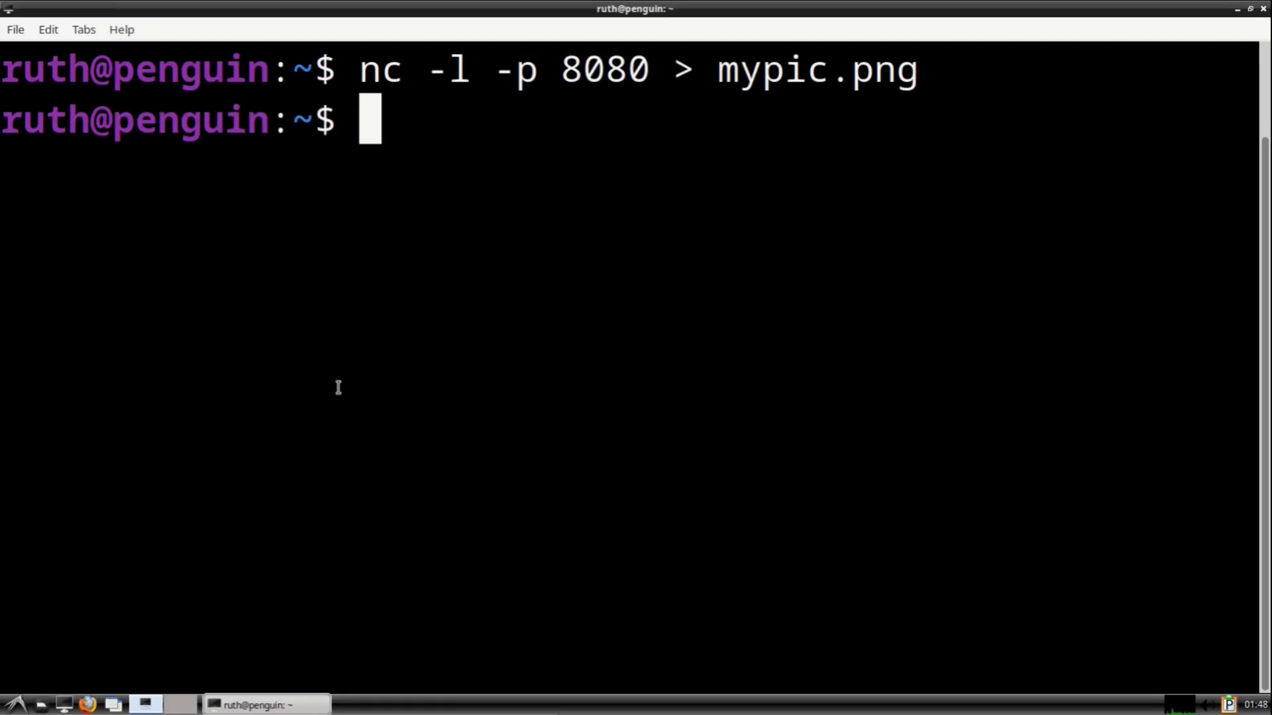
left_click(41, 705)
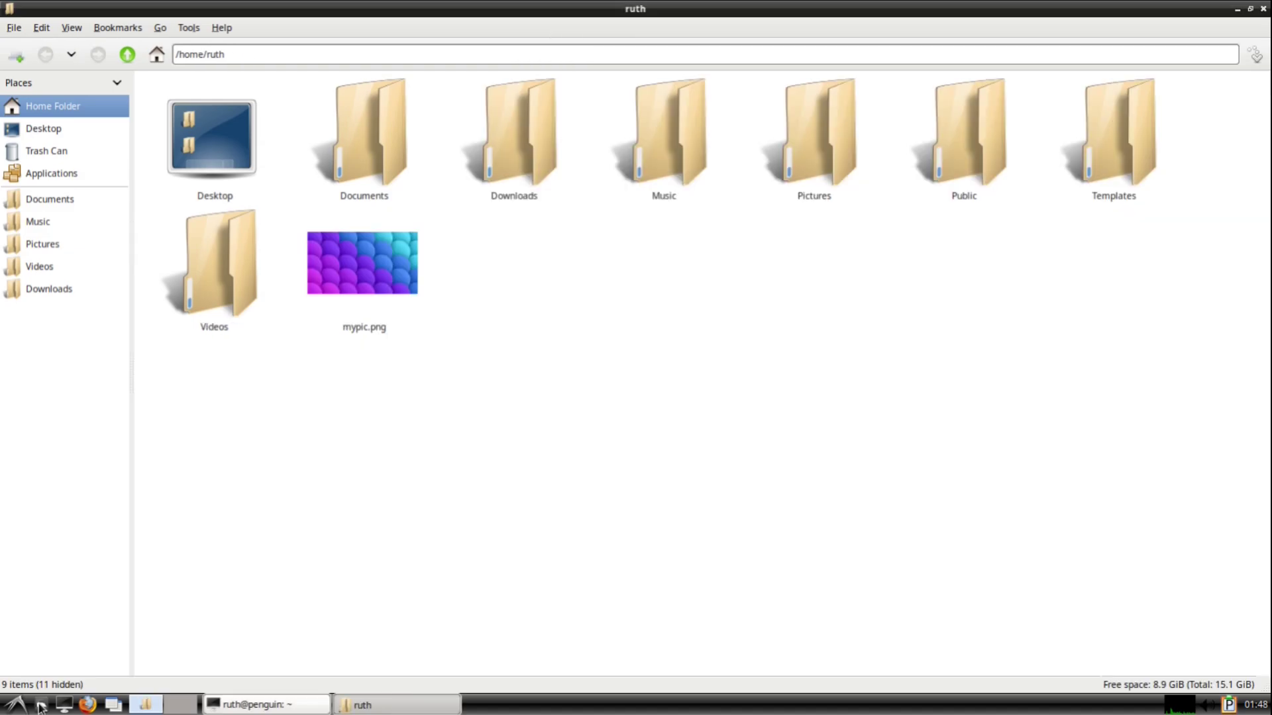
double_click(383, 285)
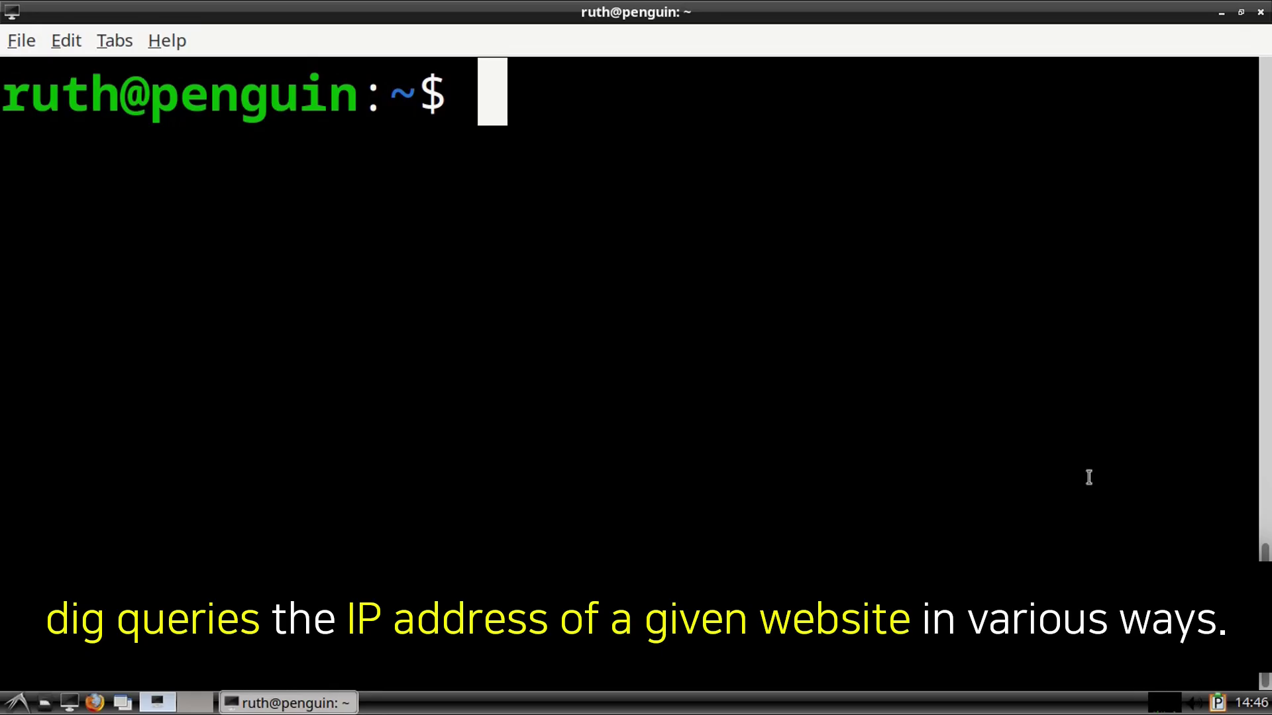
- Query the website's IP address by running dig walmart.com with reduced terminal text size, and review the output
type("dig walmart.com")
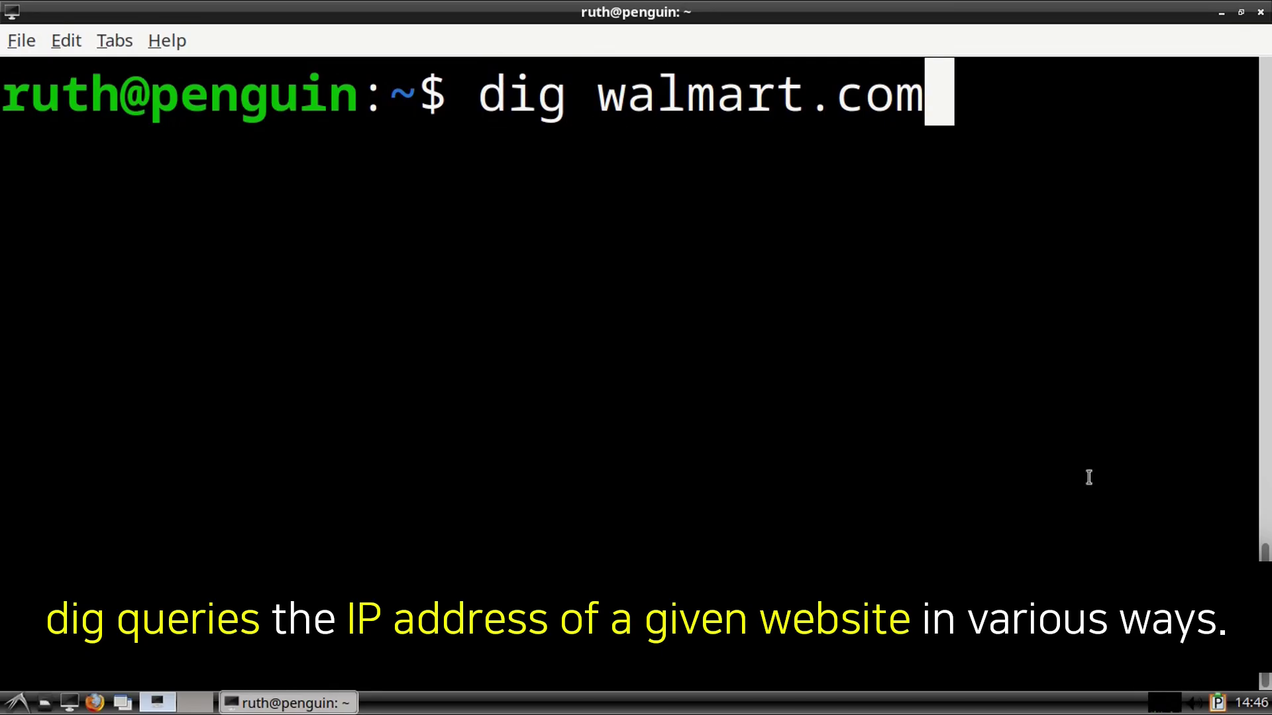
key("ctrl+minus")
key("ctrl+minus")
key("ctrl+minus")
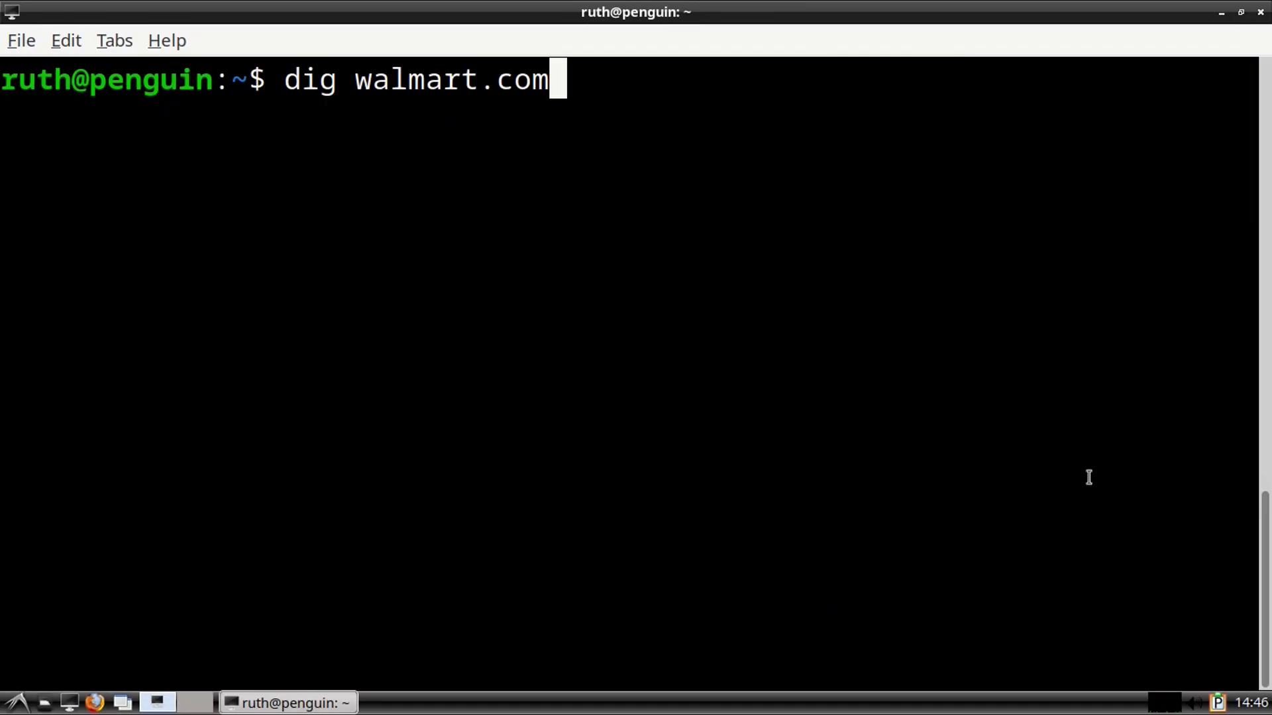
key("Return")
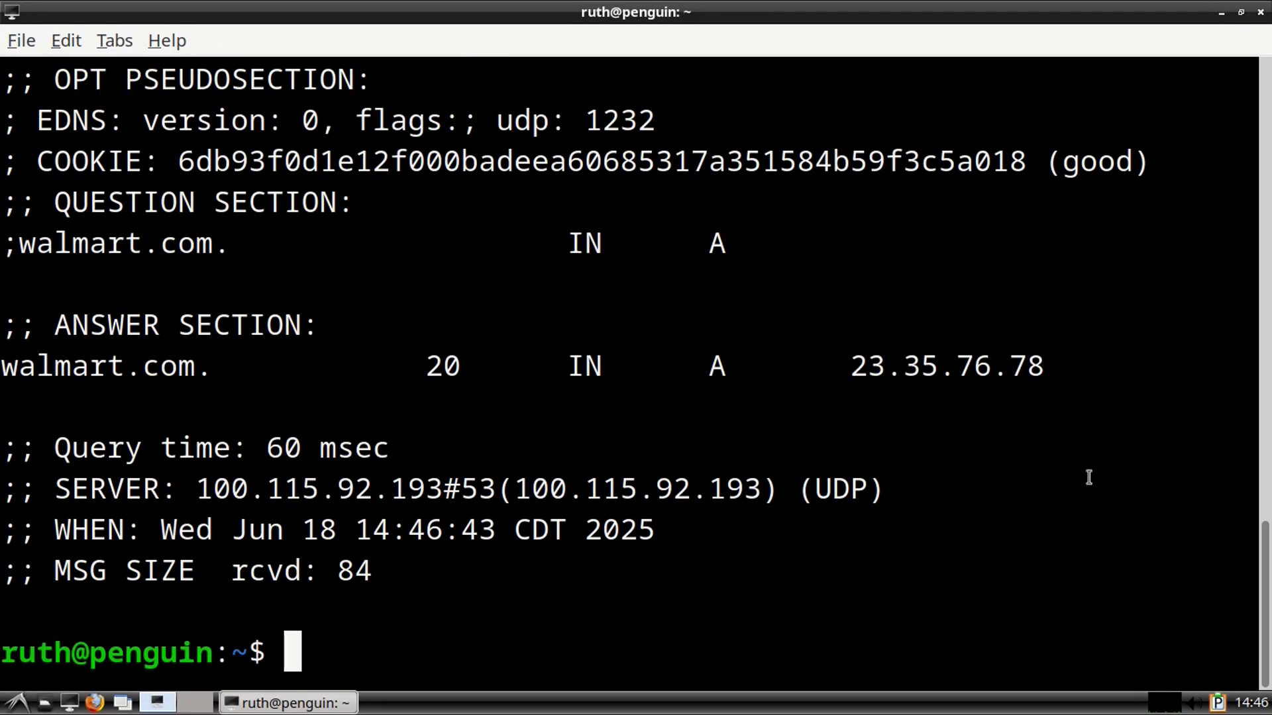
scroll(1081, 486, "up", 4)
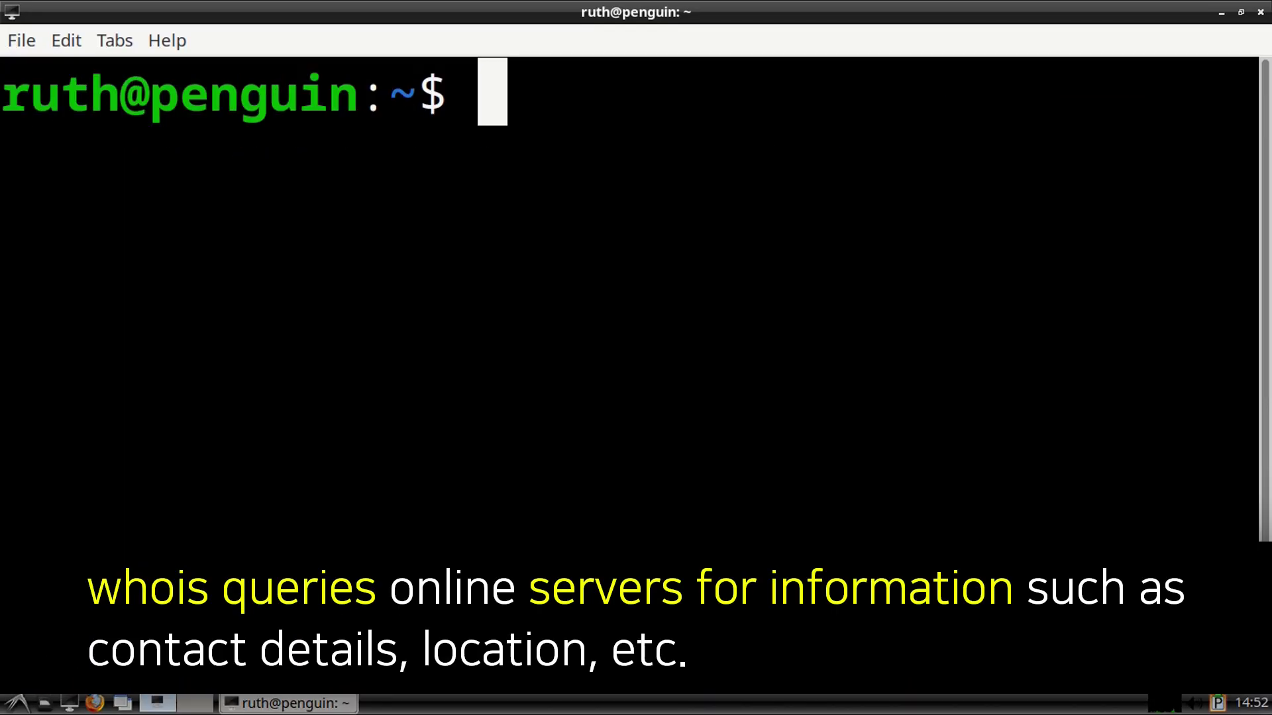
- Run whois walmart.com with the terminal's text size reset, and go back to the start of the domain record
type("whois ")
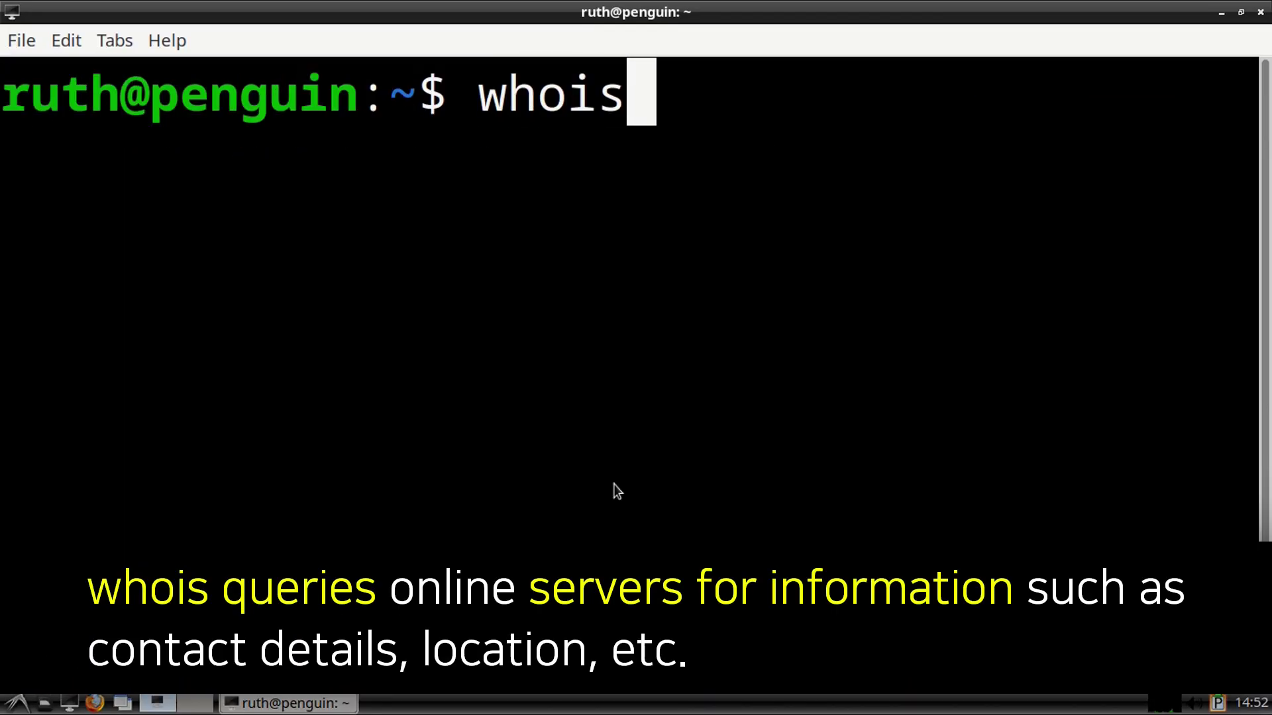
type("walmart.com")
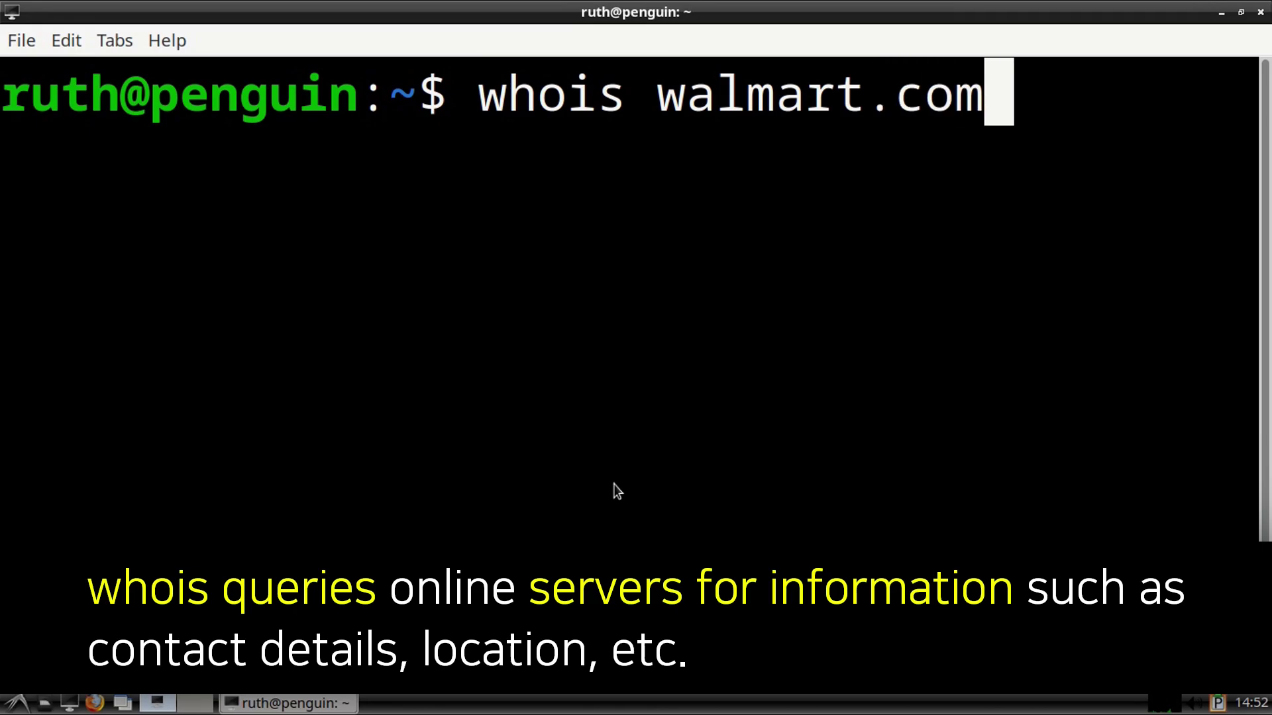
key("ctrl+0")
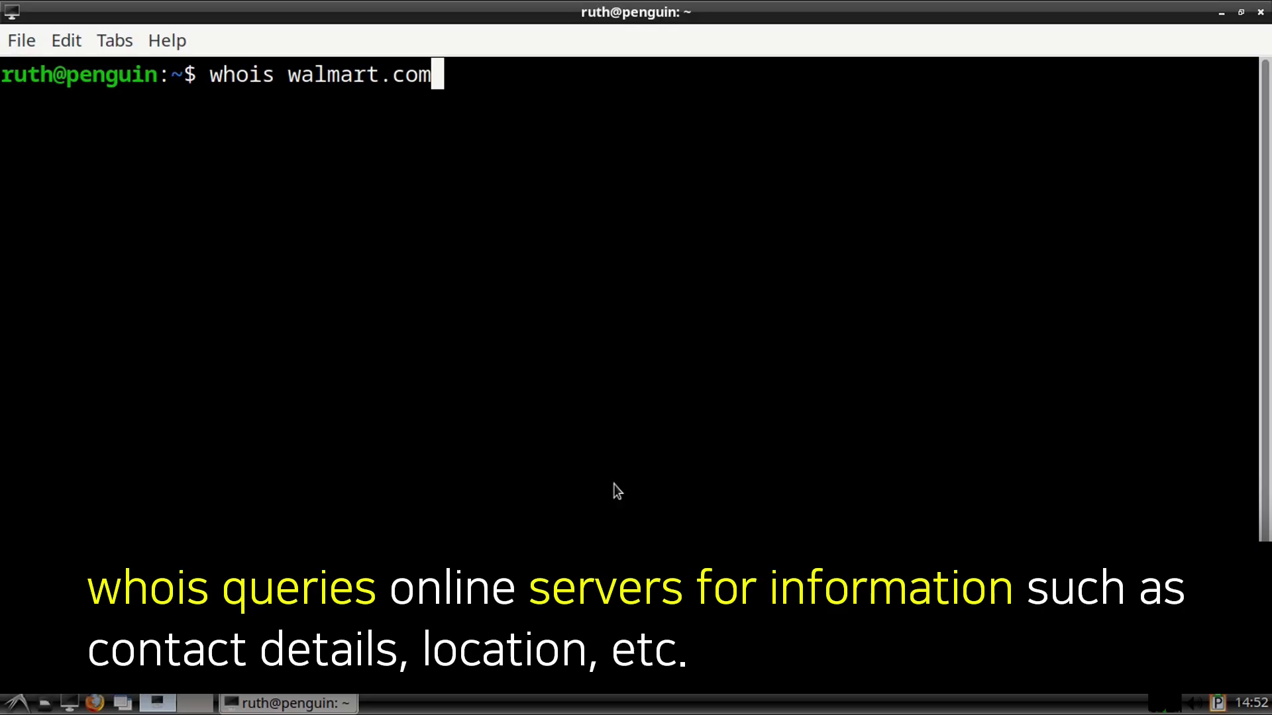
key("Return")
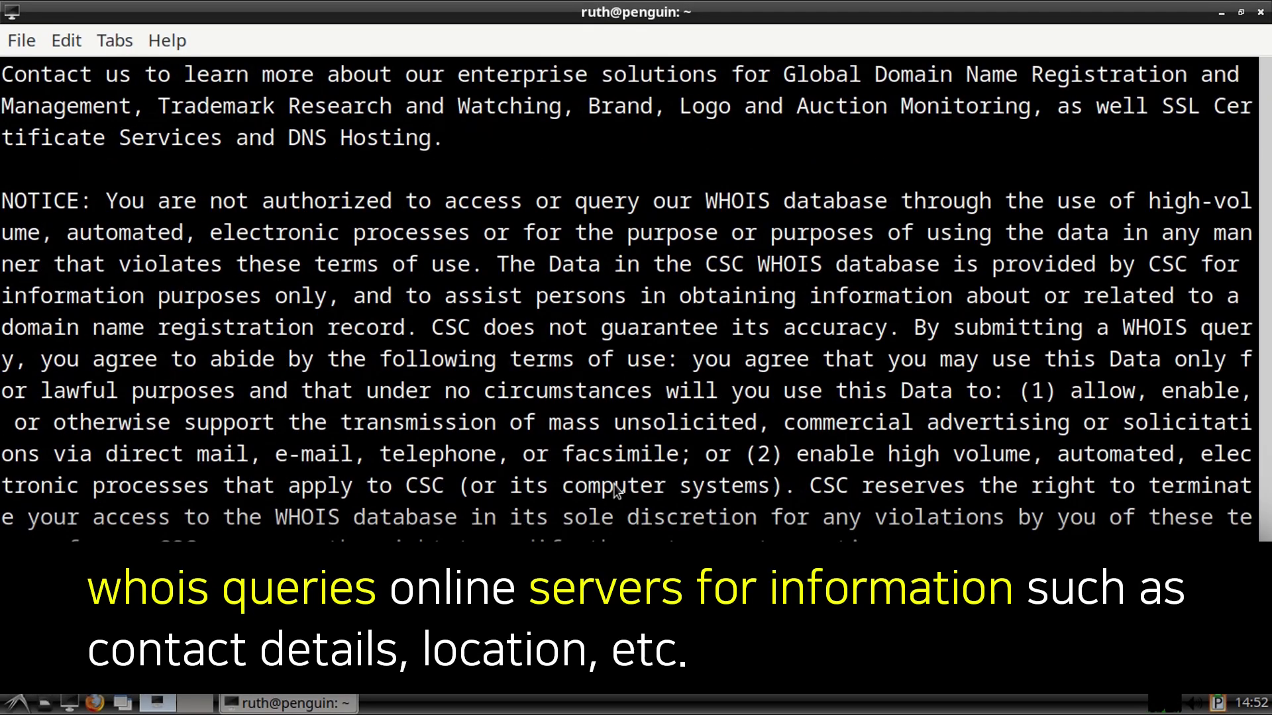
scroll(615, 490, "up", 13)
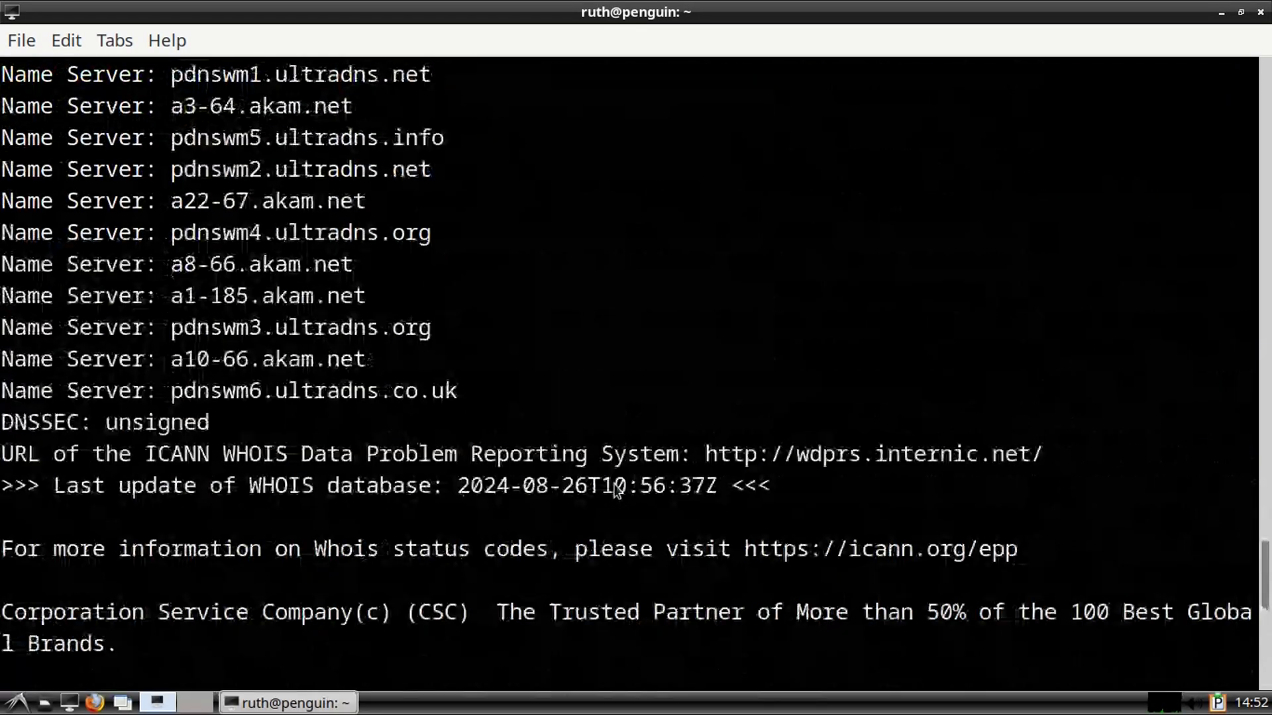
scroll(615, 490, "up", 20)
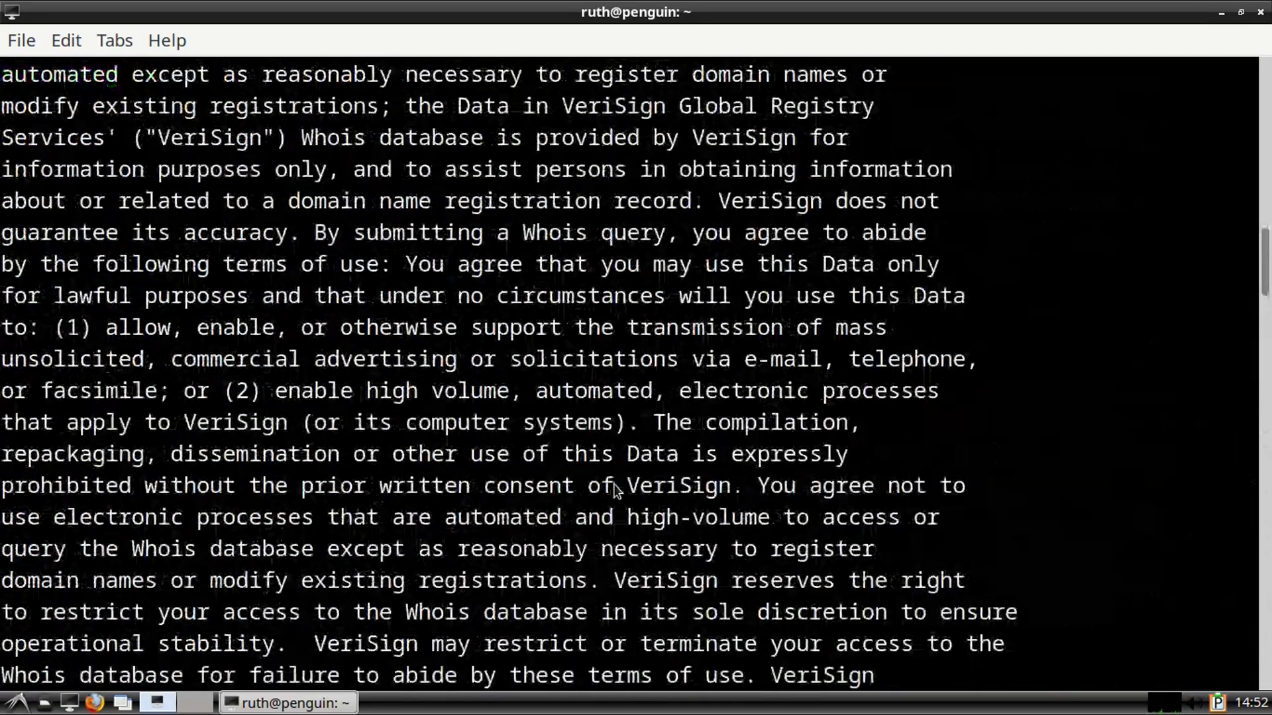
scroll(615, 490, "up", 5)
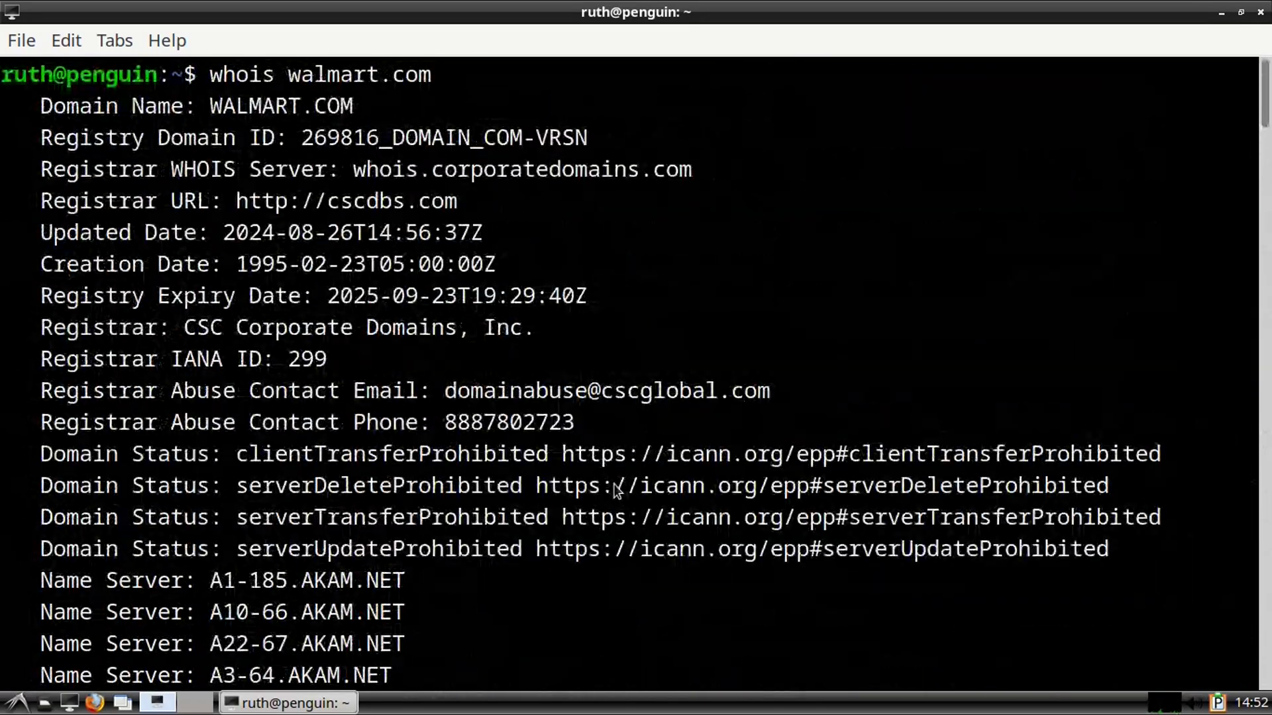
- Highlight the registrar, its abuse contact e-mail and phone, and the registrant's country, state and city in the whois output
left_click_drag(184, 327, 532, 327)
left_click_drag(445, 391, 772, 395)
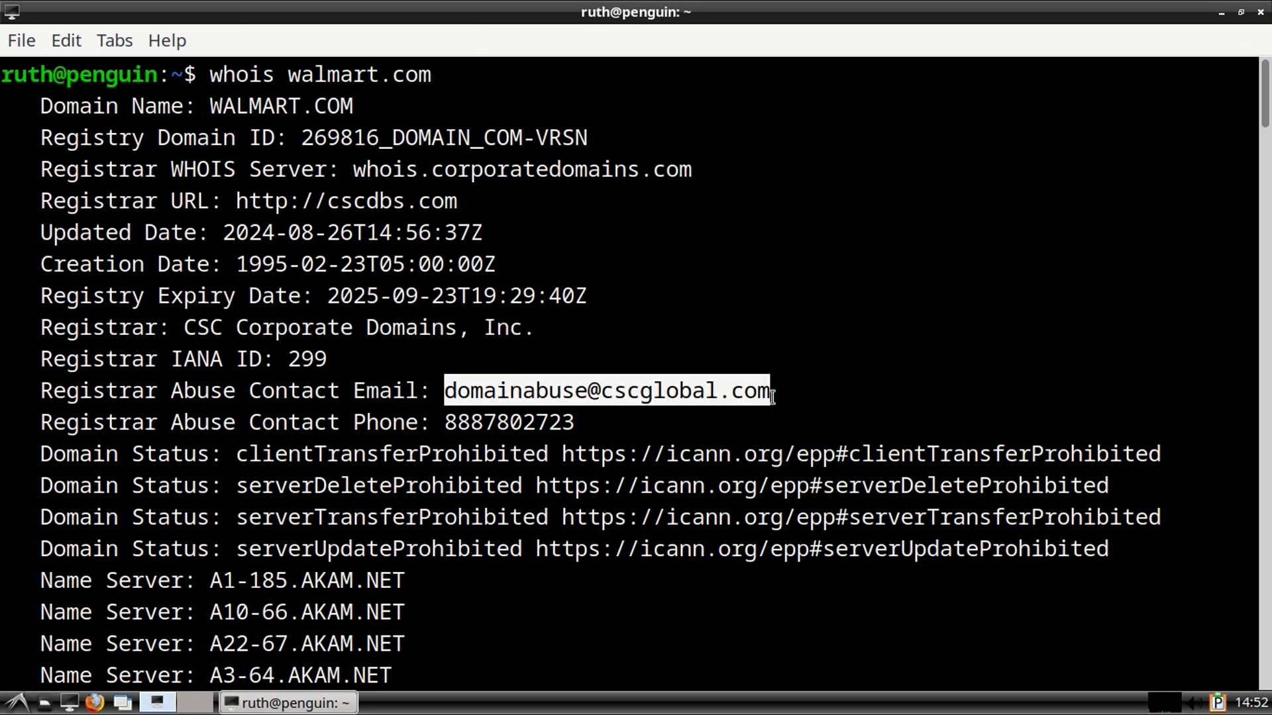
left_click_drag(444, 423, 573, 425)
scroll(573, 425, "down", 20)
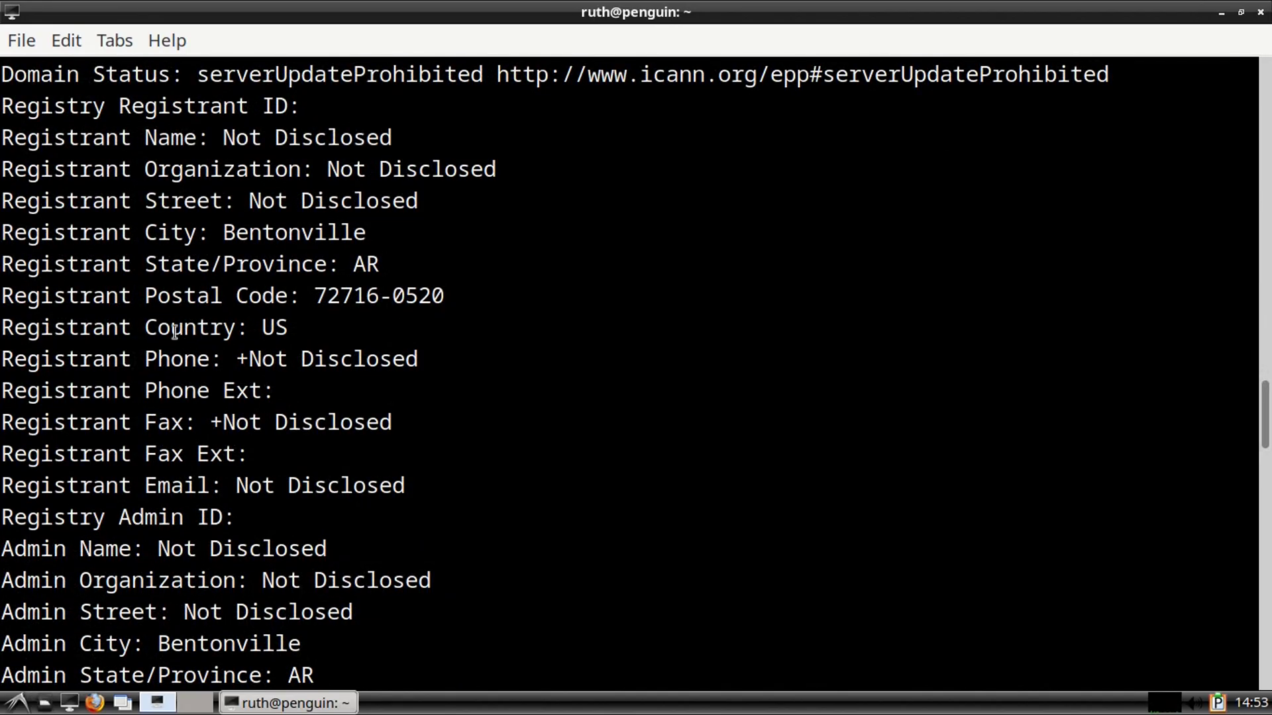
left_click_drag(146, 329, 293, 330)
left_click_drag(146, 264, 382, 266)
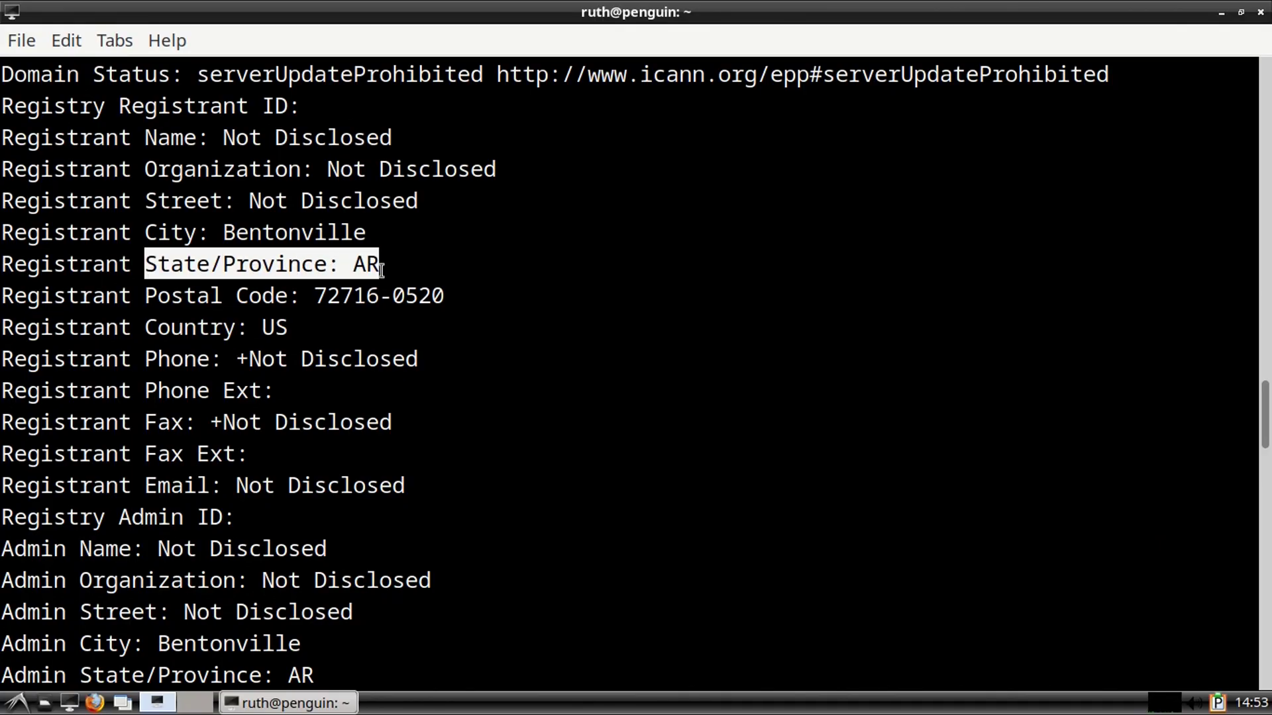
left_click_drag(145, 233, 365, 235)
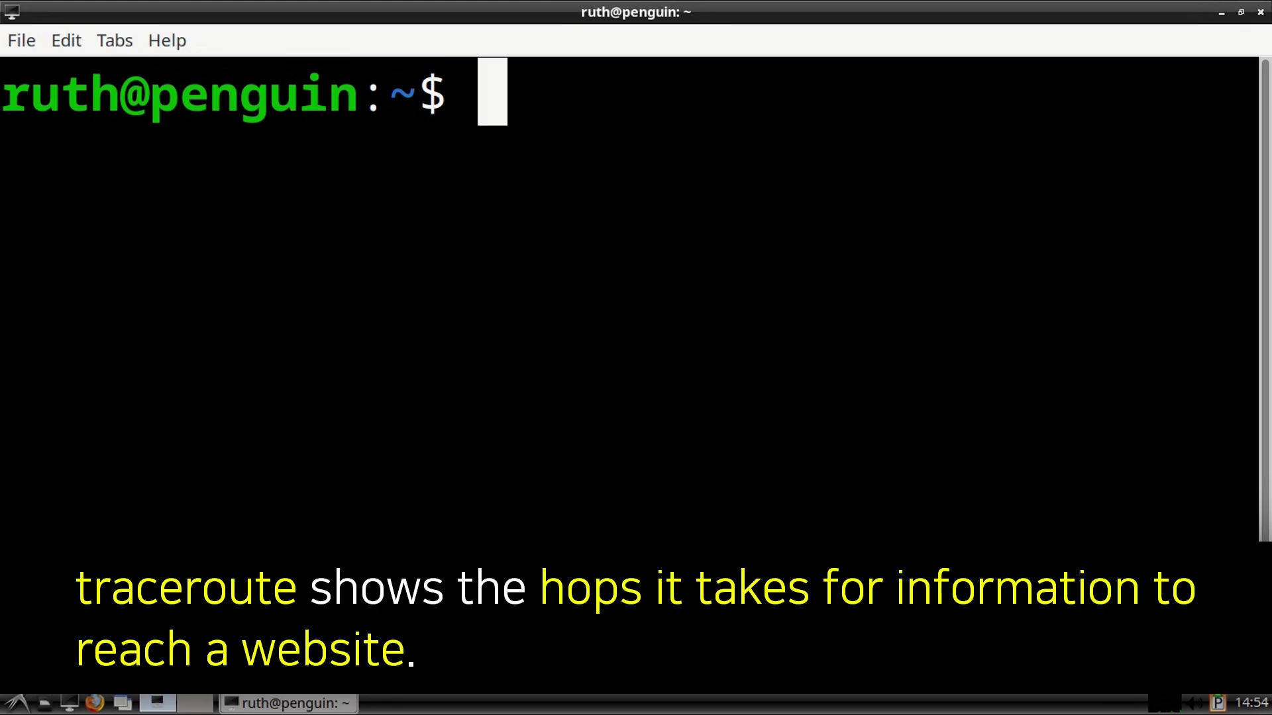
- Trace the network hops to the website by running traceroute walmart.com with the terminal's text size reset
type("tra")
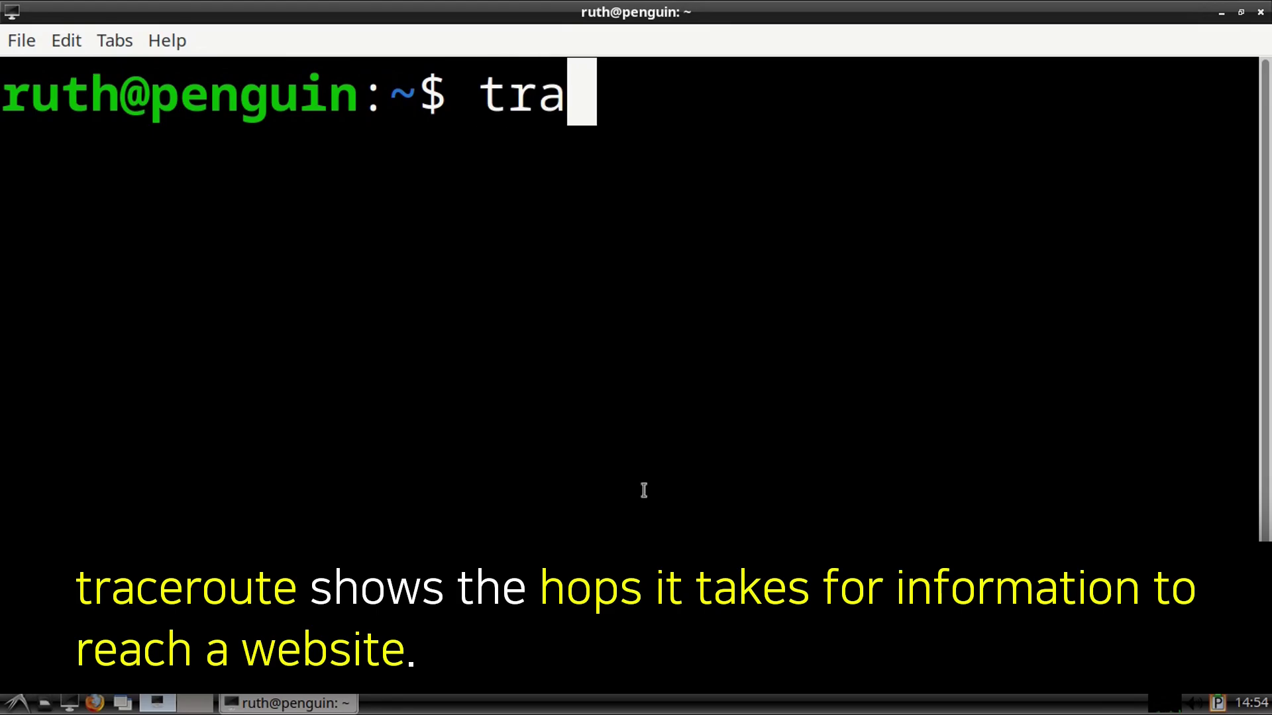
type("ceroute walmart.com")
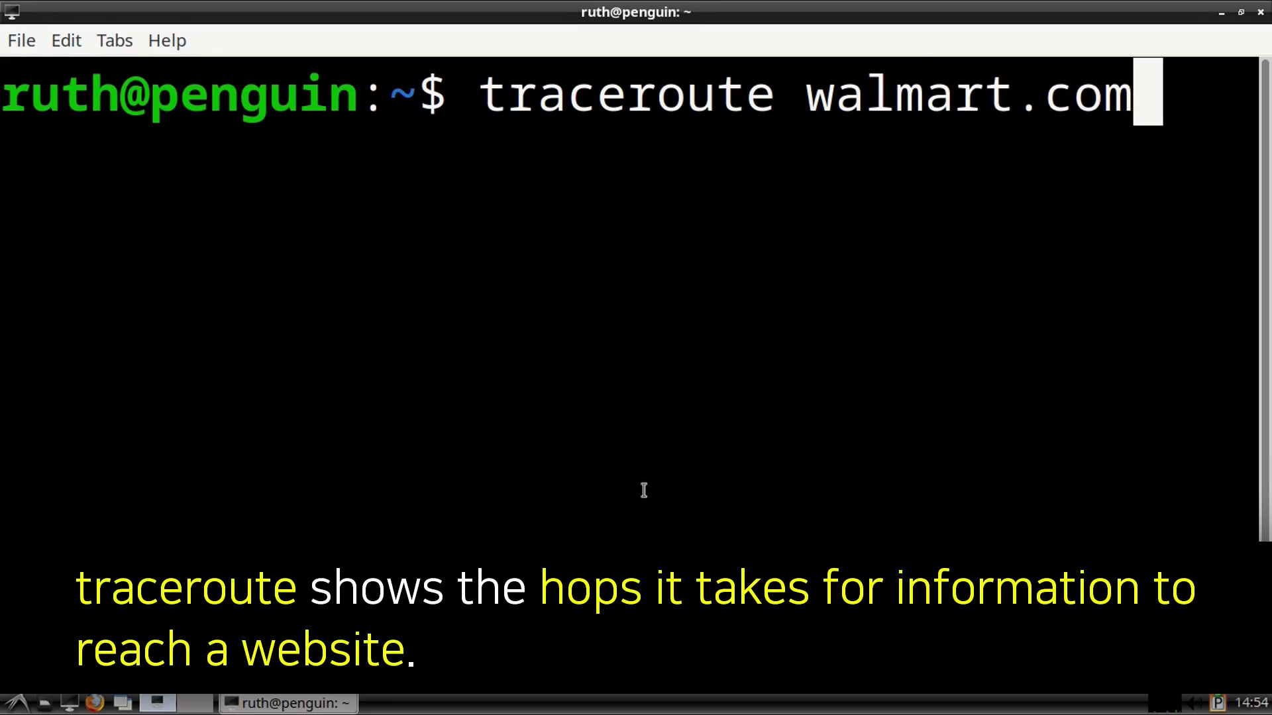
key("ctrl+0")
key("Return")
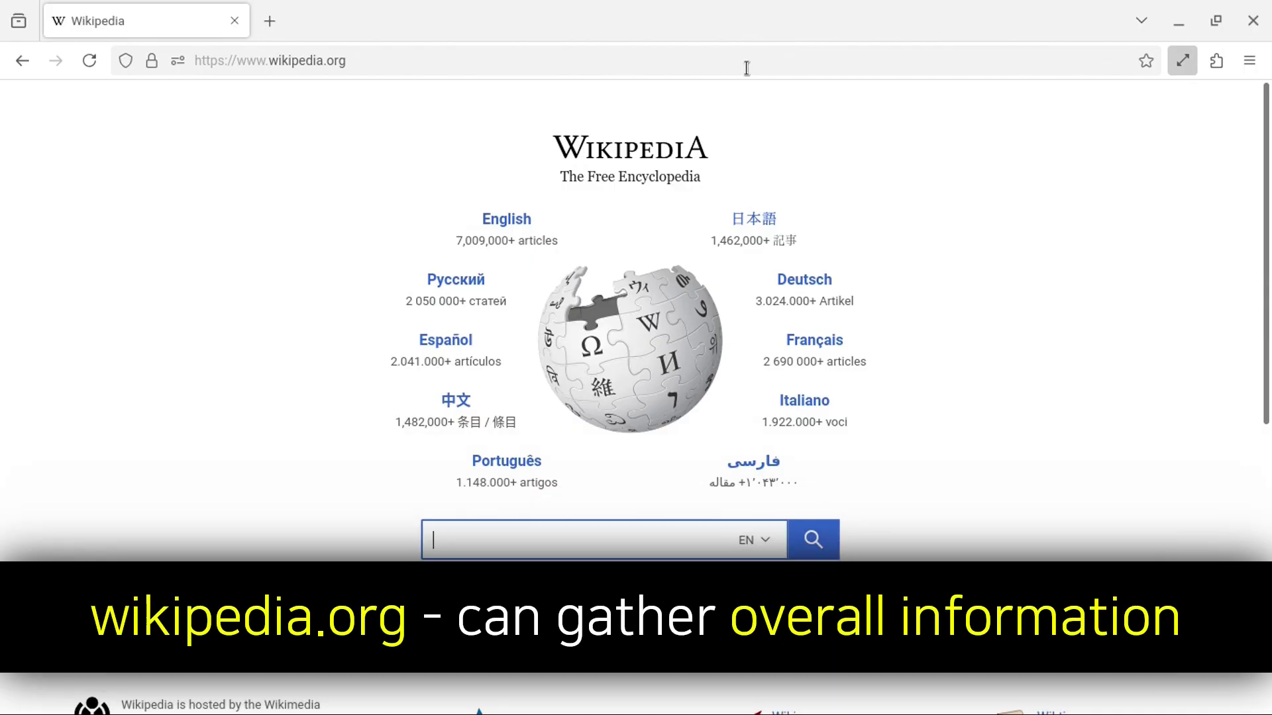
- Search Wikipedia for walmart in full-screen view and open the Walmart article
key("F11")
type("walmart")
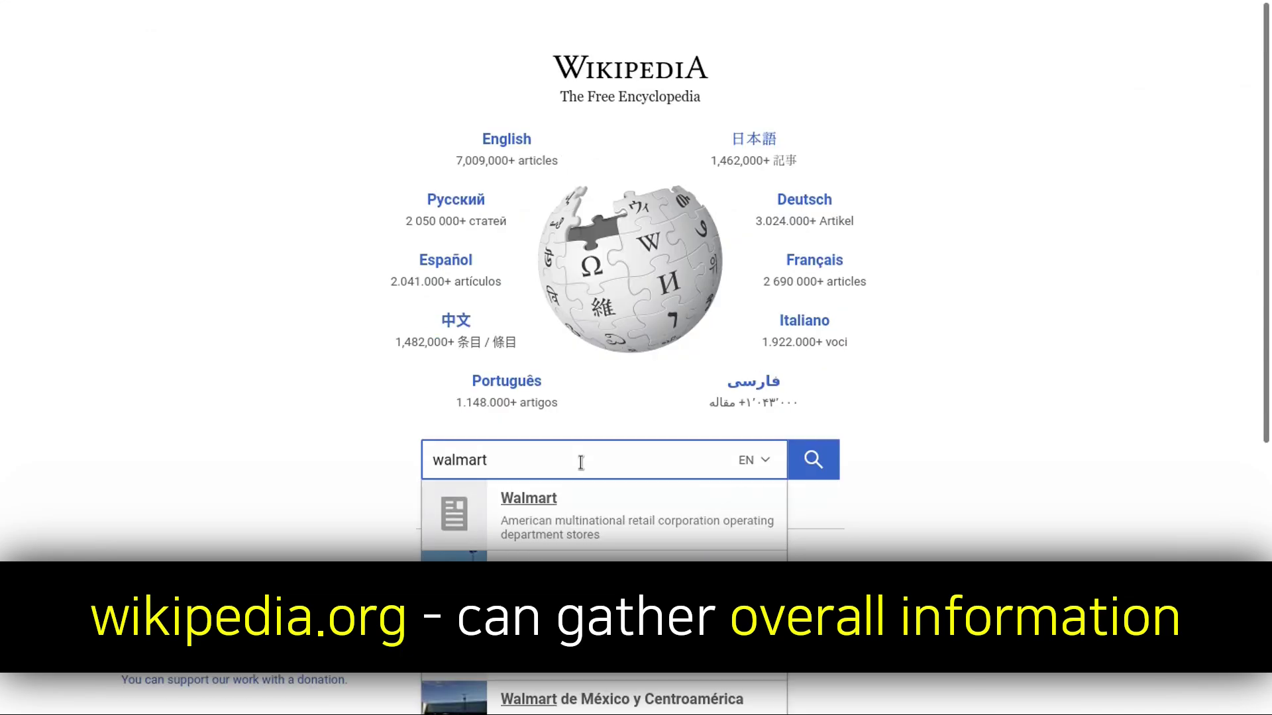
left_click(549, 509)
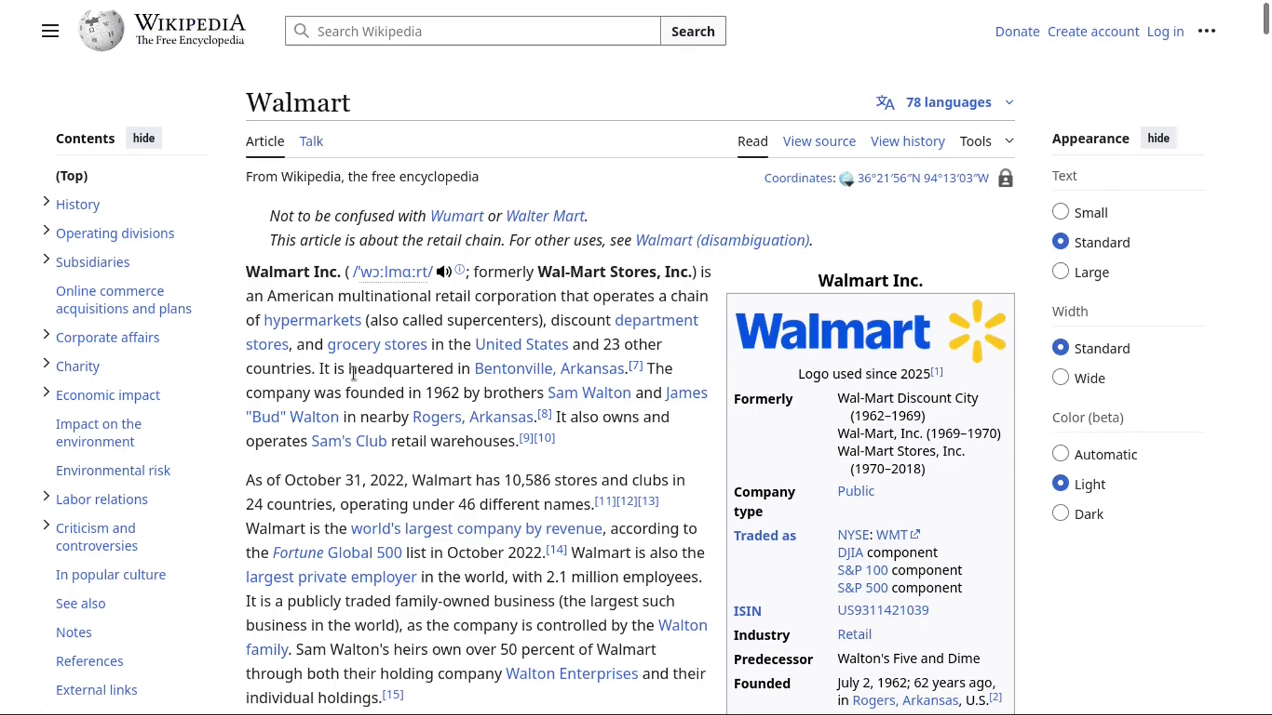
- Highlight the headquarters location in the Walmart article's introduction and the website address in its infobox, clearing each selection
left_click_drag(349, 371, 632, 375)
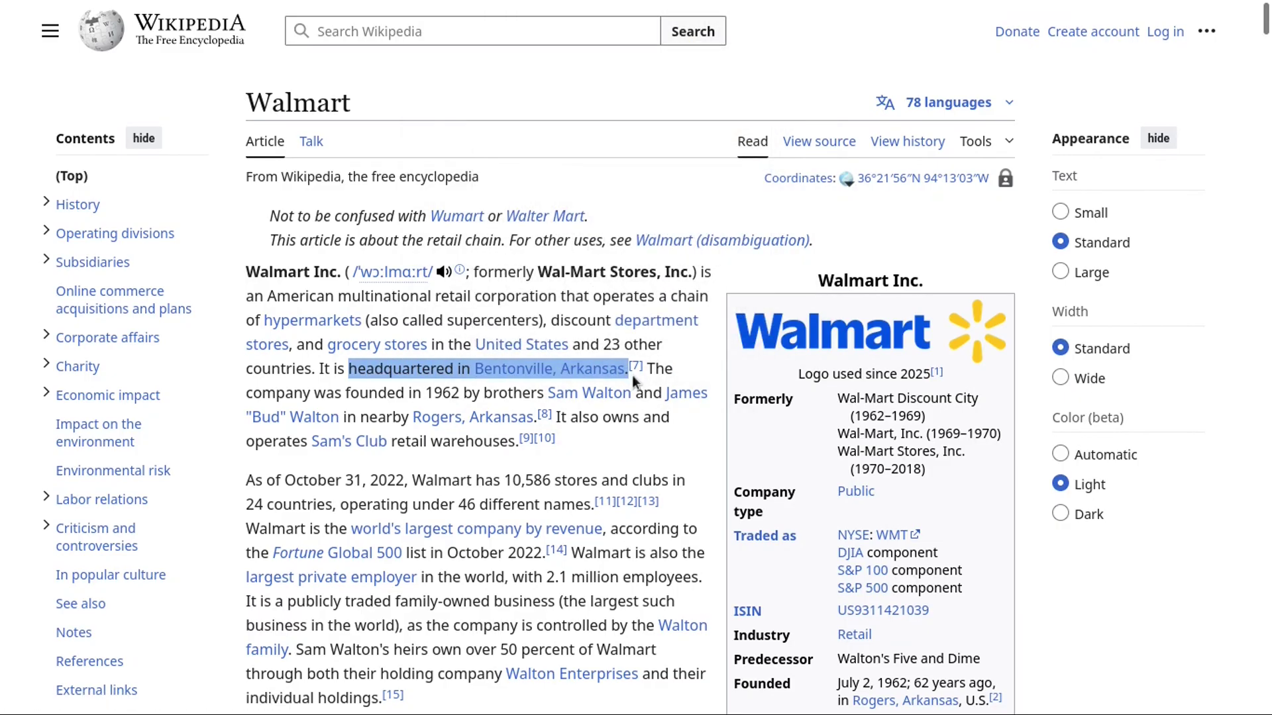
left_click(674, 439)
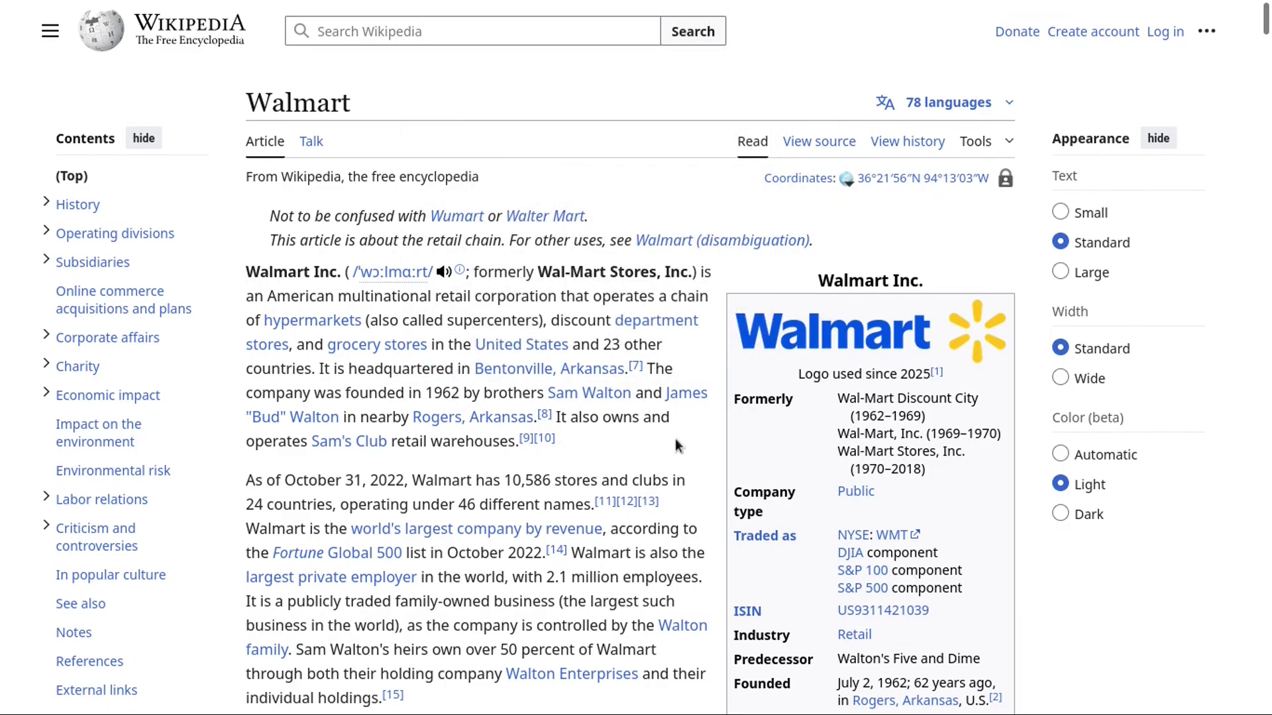
scroll(674, 438, "down", 5)
scroll(675, 438, "down", 7)
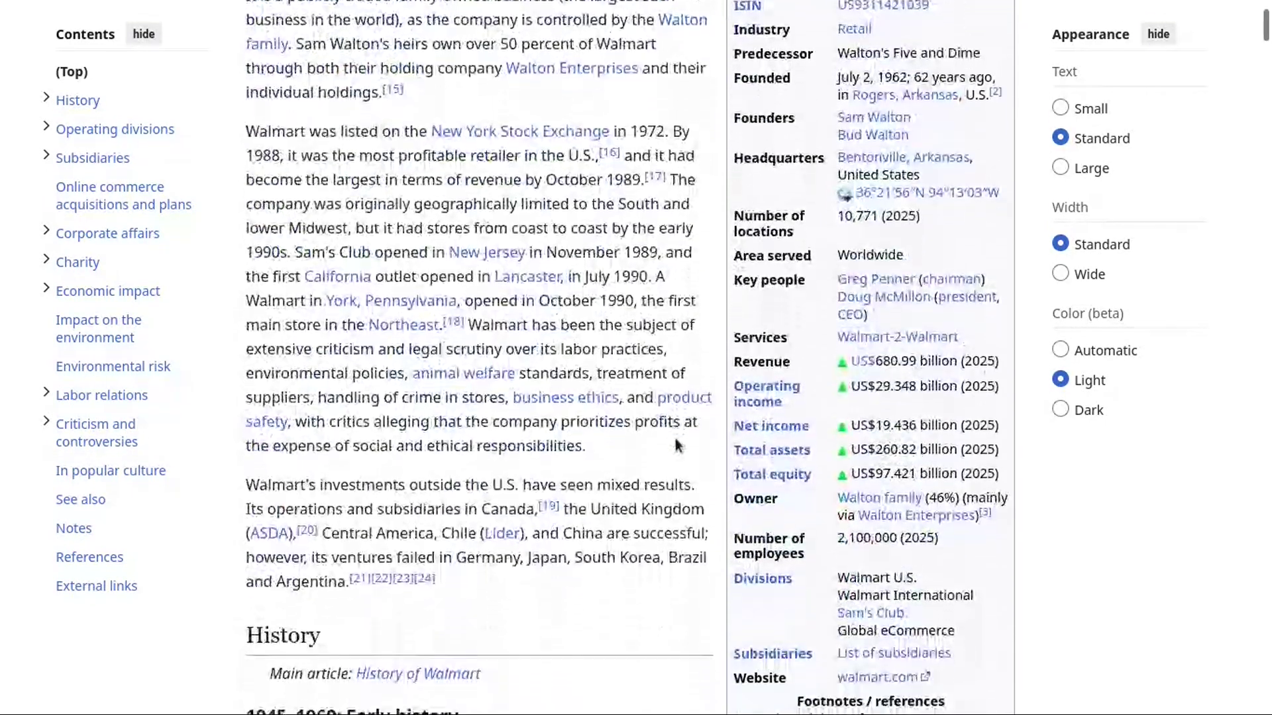
left_click_drag(838, 520, 921, 521)
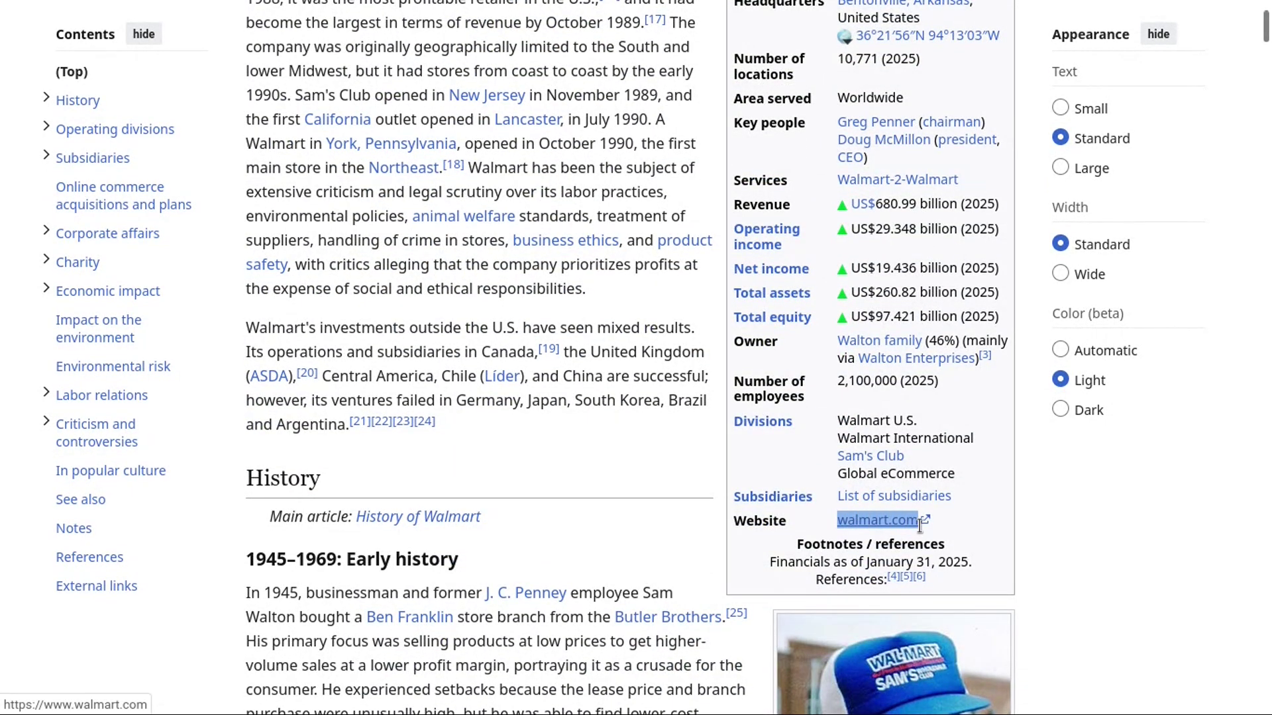
left_click(962, 532)
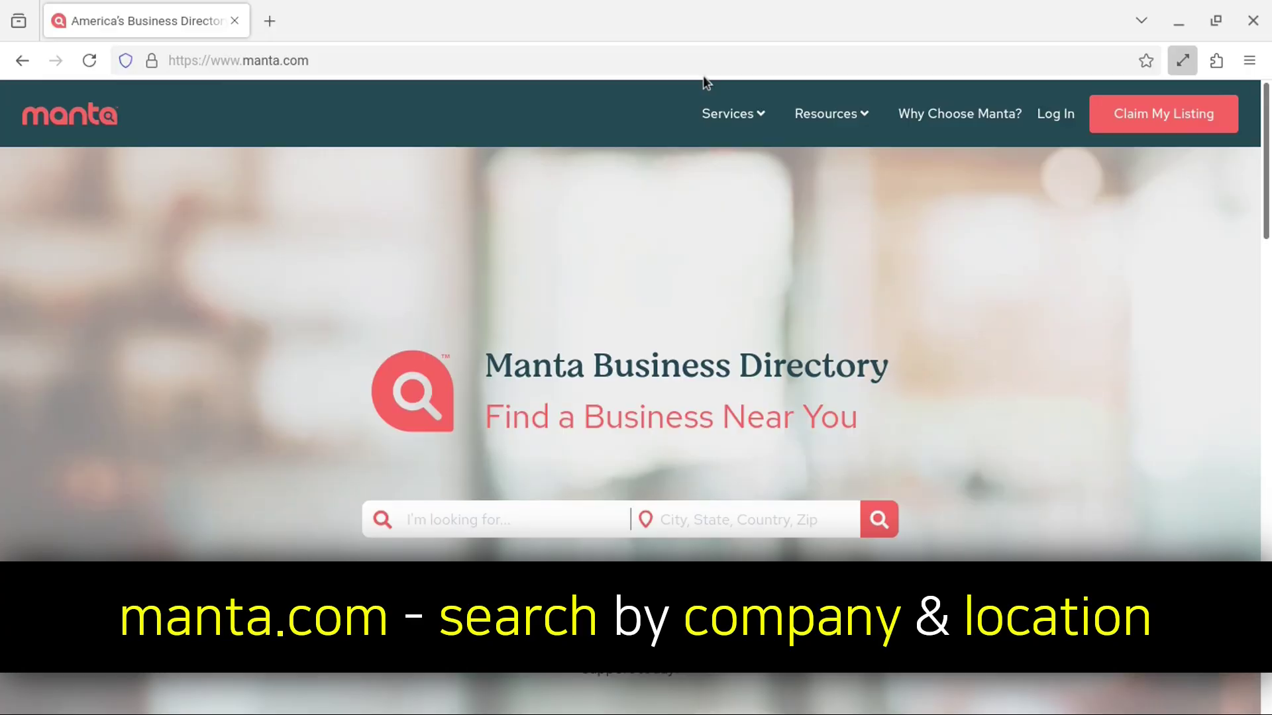
- Search the Manta business directory in full-screen view for walmart in bentonville, AR
key("F11")
left_click(491, 447)
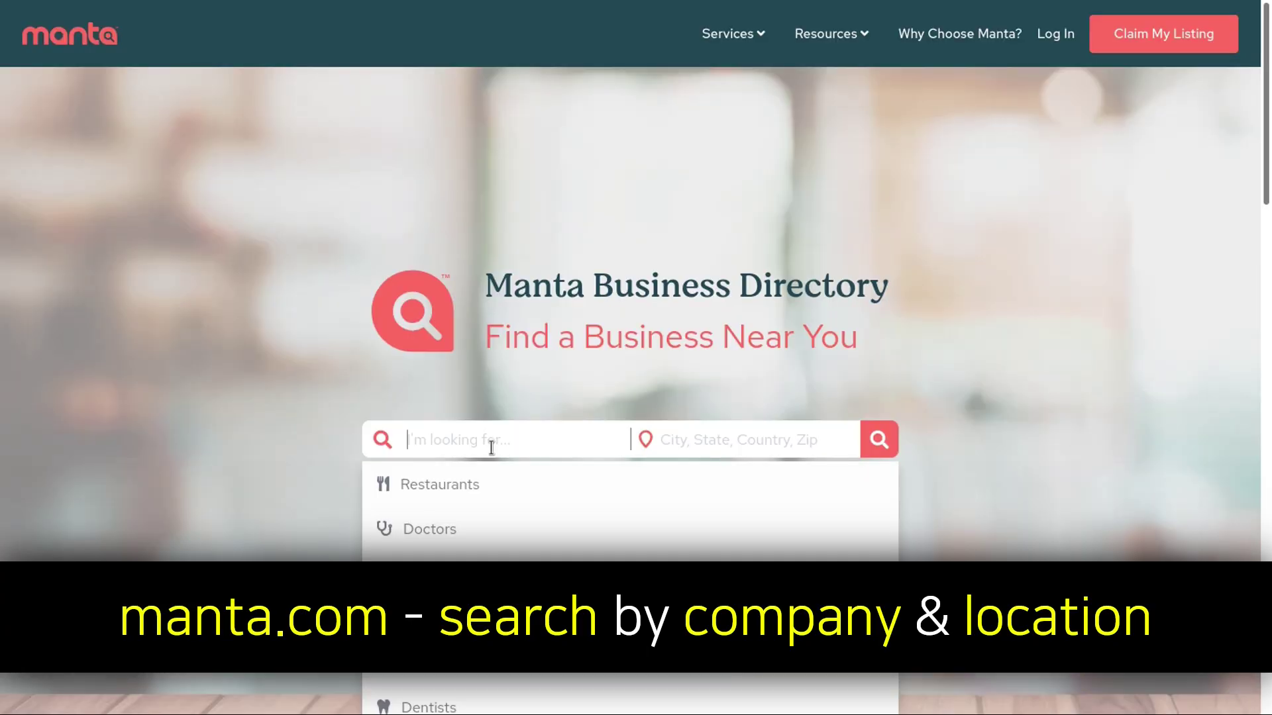
type("walmart")
left_click(677, 447)
type("bentonvil")
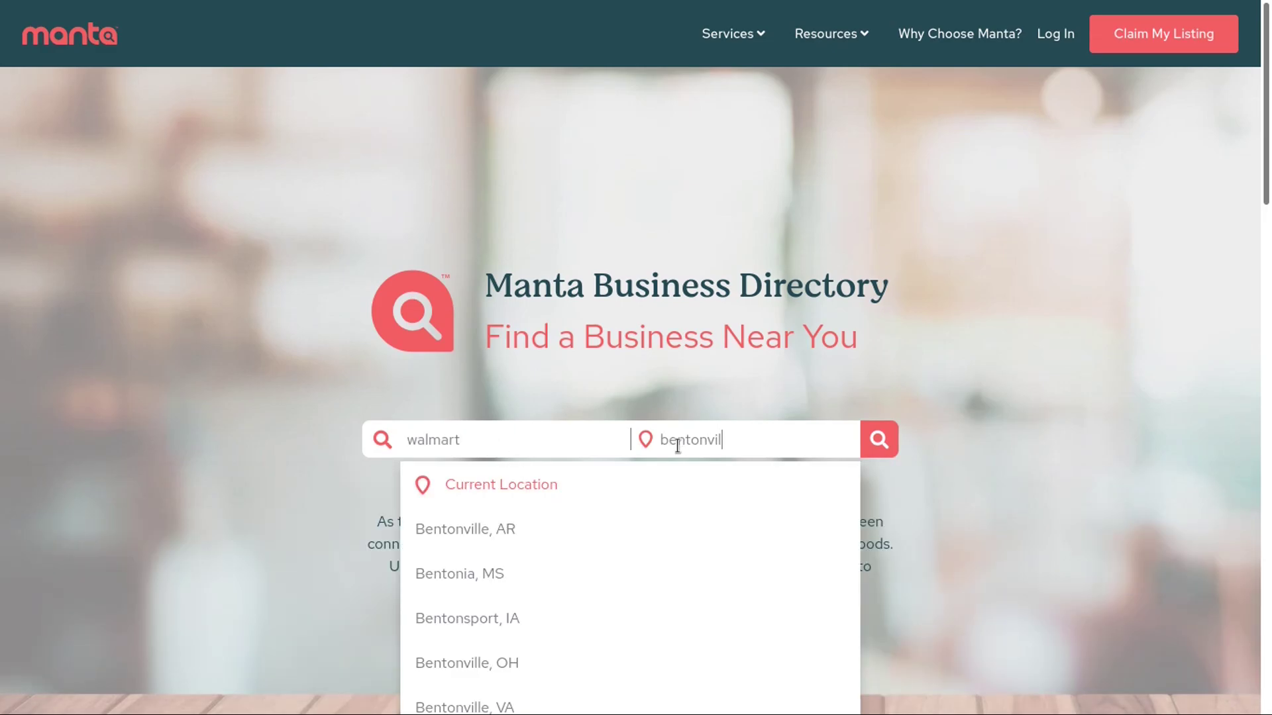
type("le, AR")
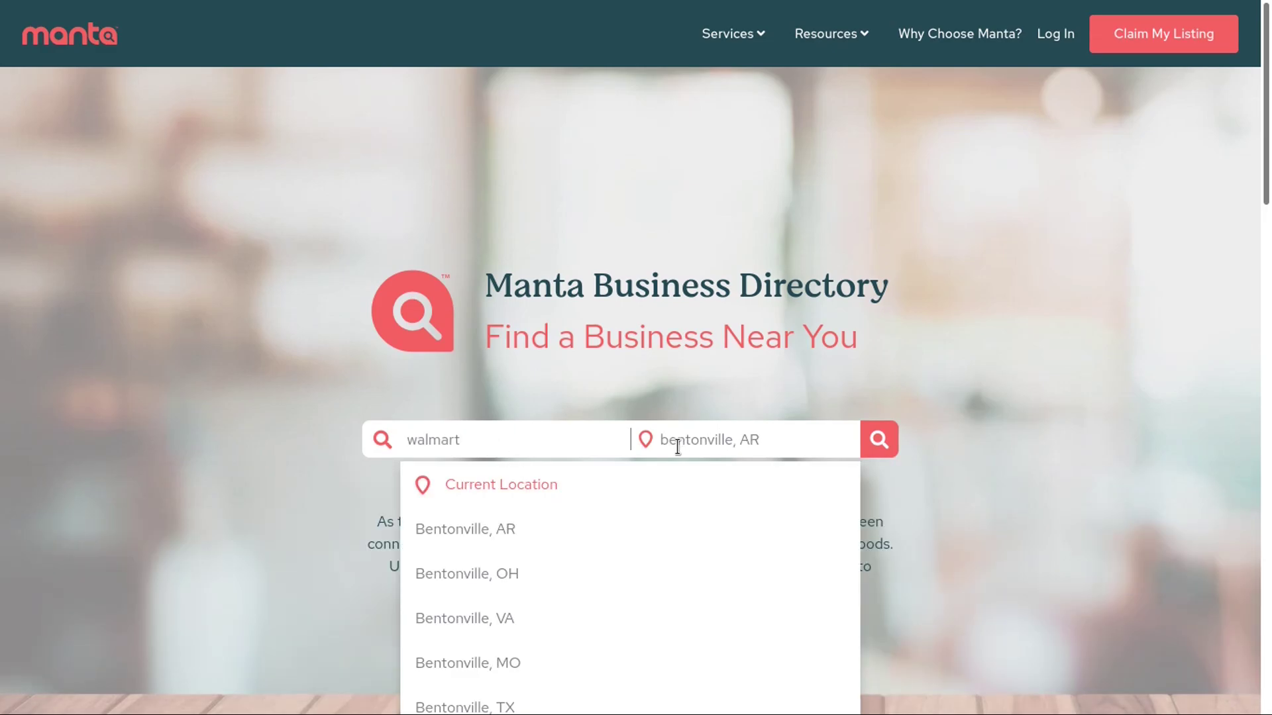
key("Return")
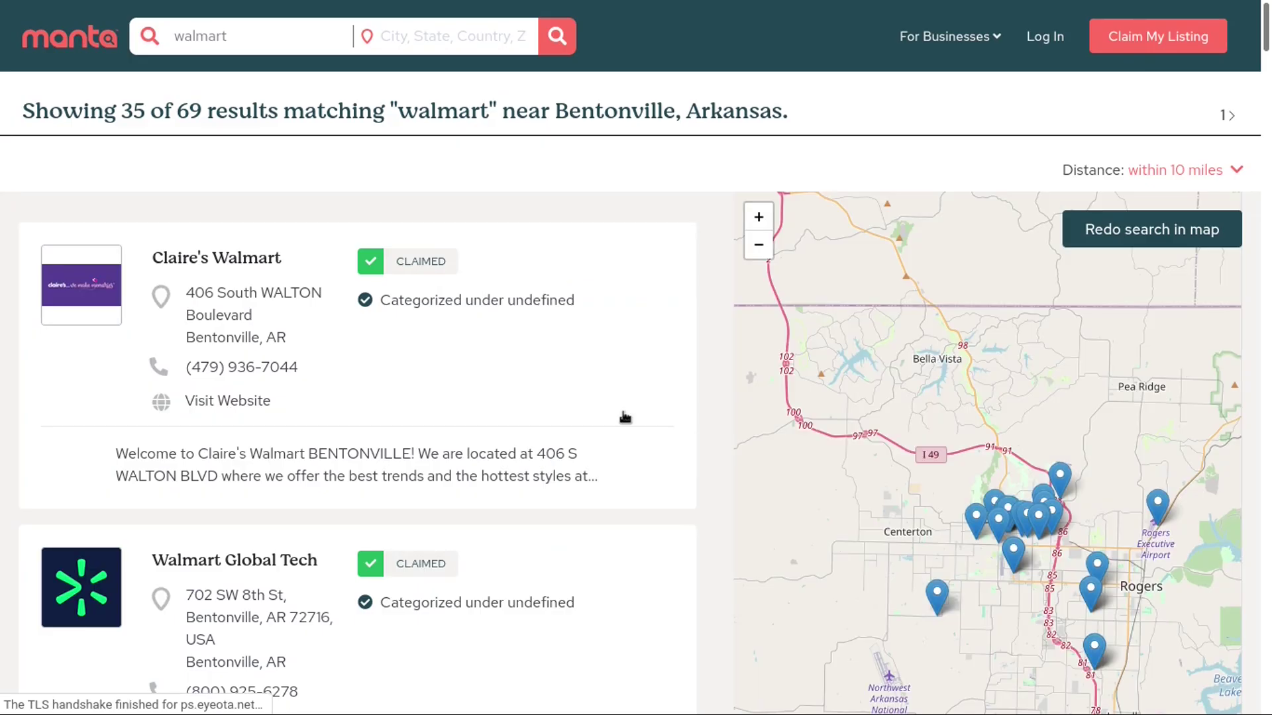
- Open the Walmart Global Tech listing from the Manta results and review its contact details and business hours
scroll(625, 417, "down", 3)
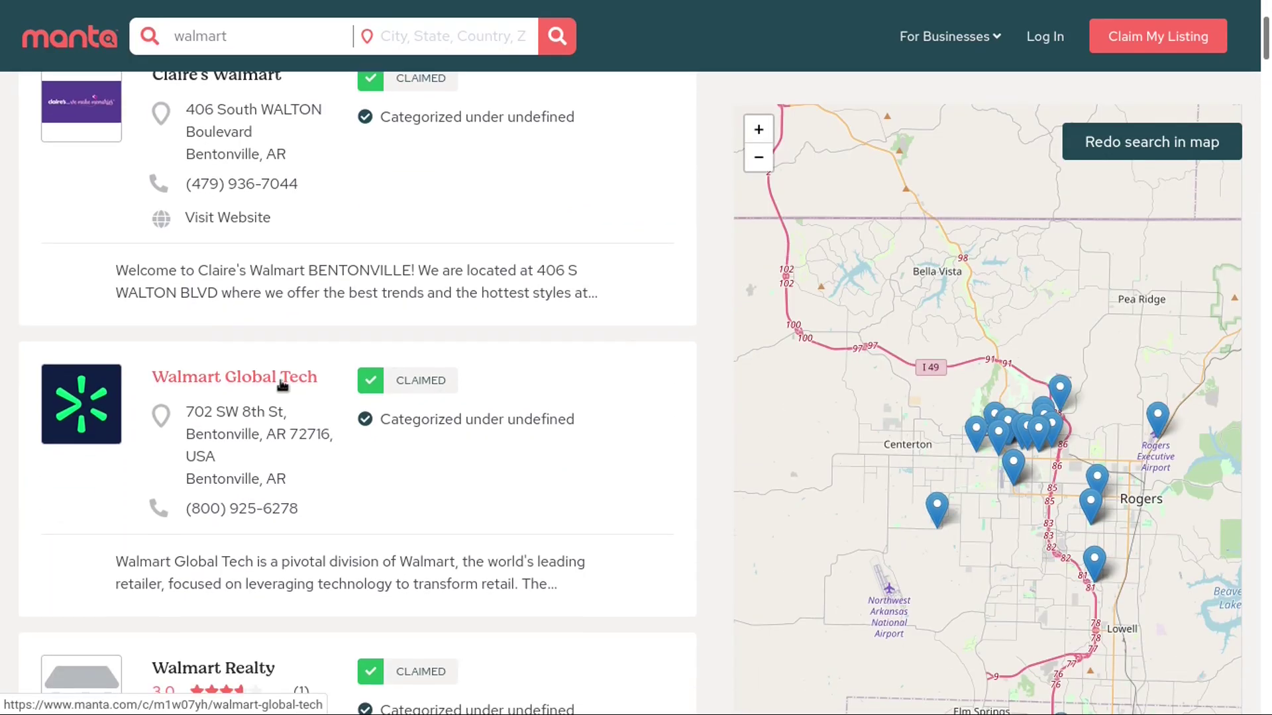
left_click(282, 385)
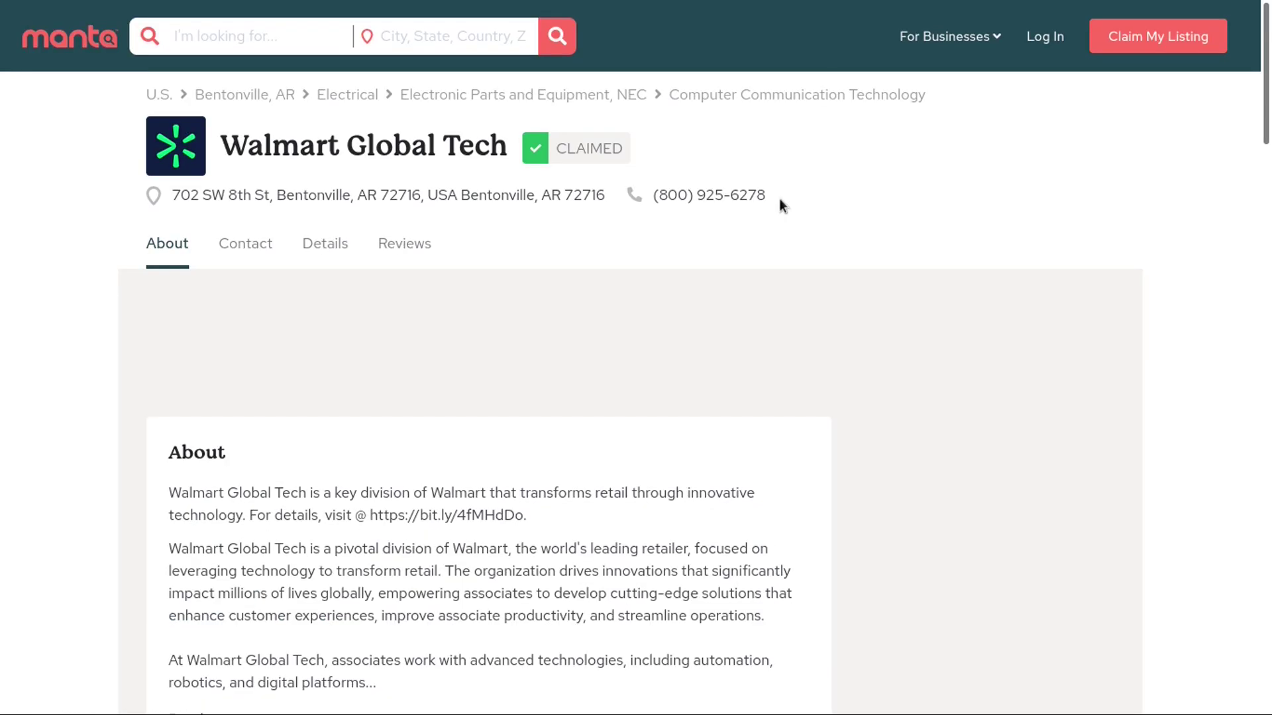
scroll(779, 199, "down", 8)
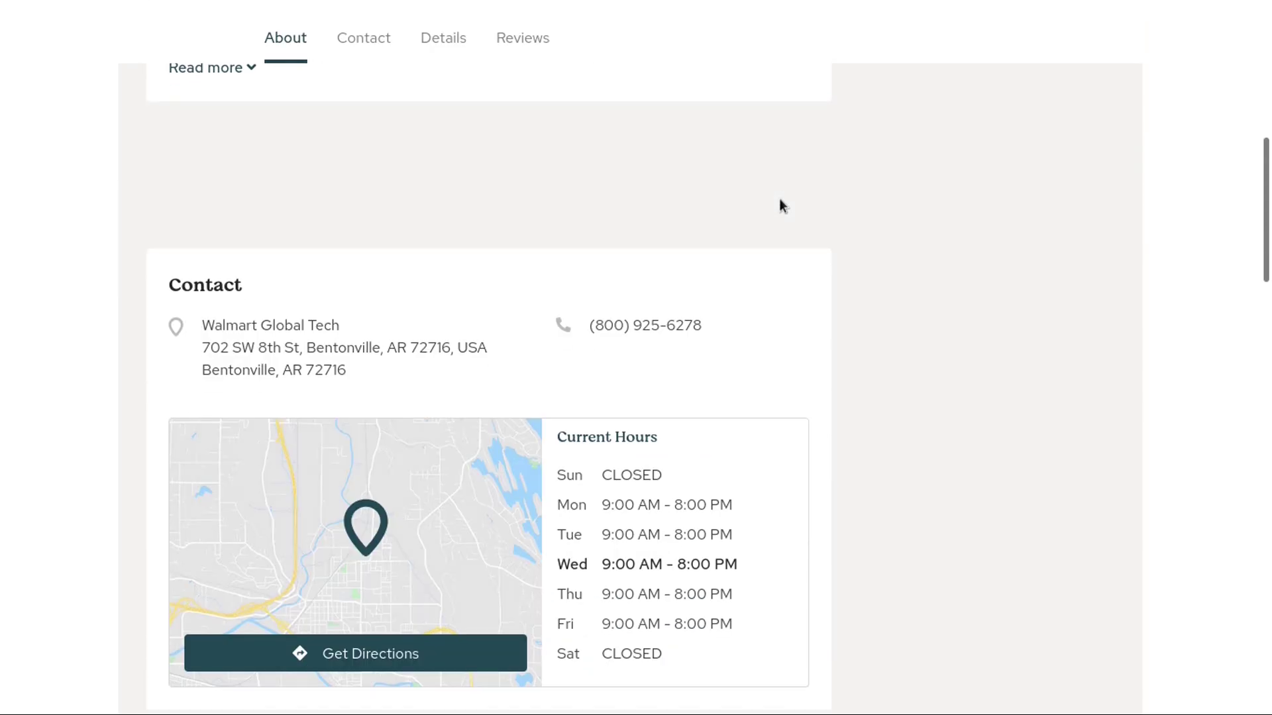
scroll(779, 197, "down", 1)
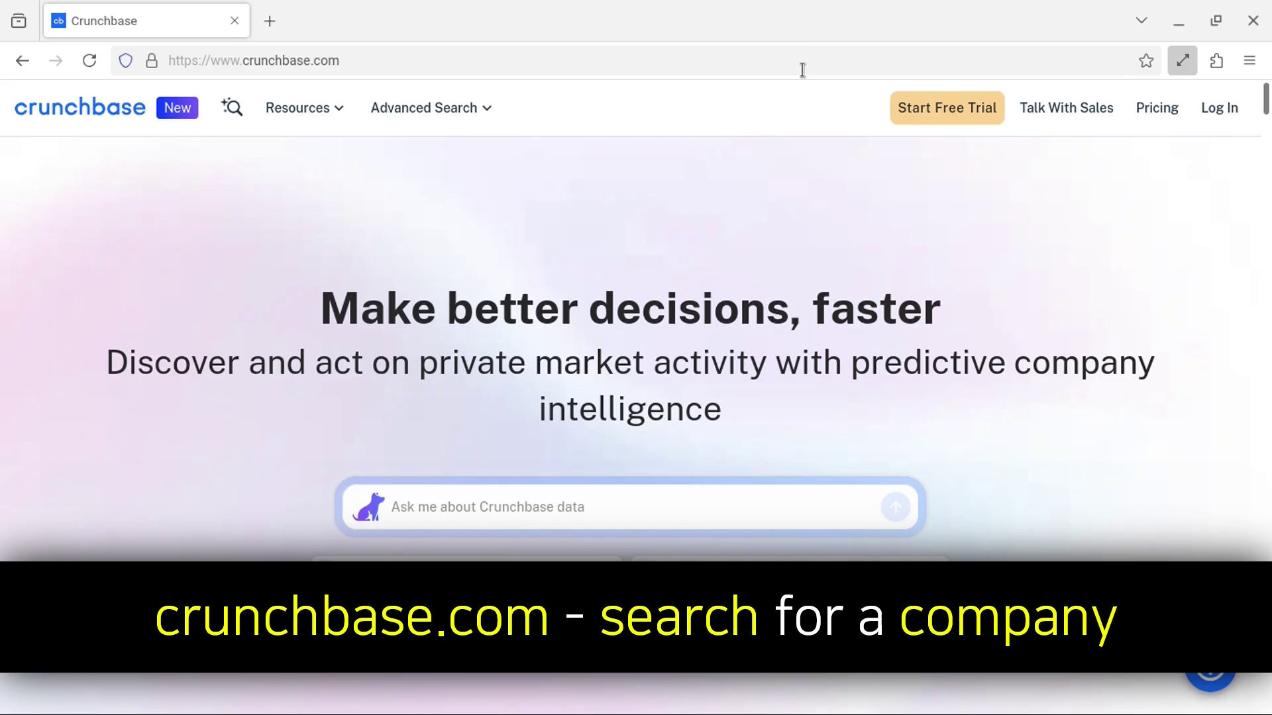
- Search Crunchbase for walmart in full-screen view and open the profile of the Walmart retail corporation
key("F11")
left_click(541, 412)
type("walmart")
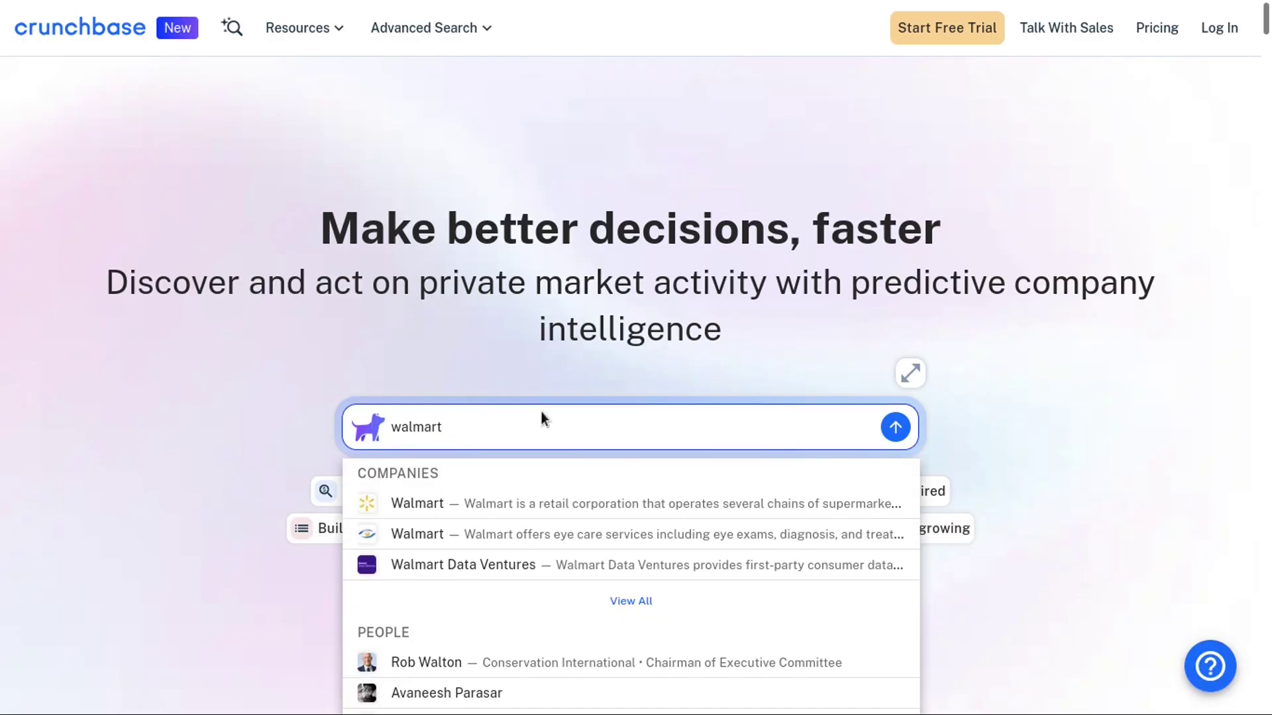
left_click(456, 509)
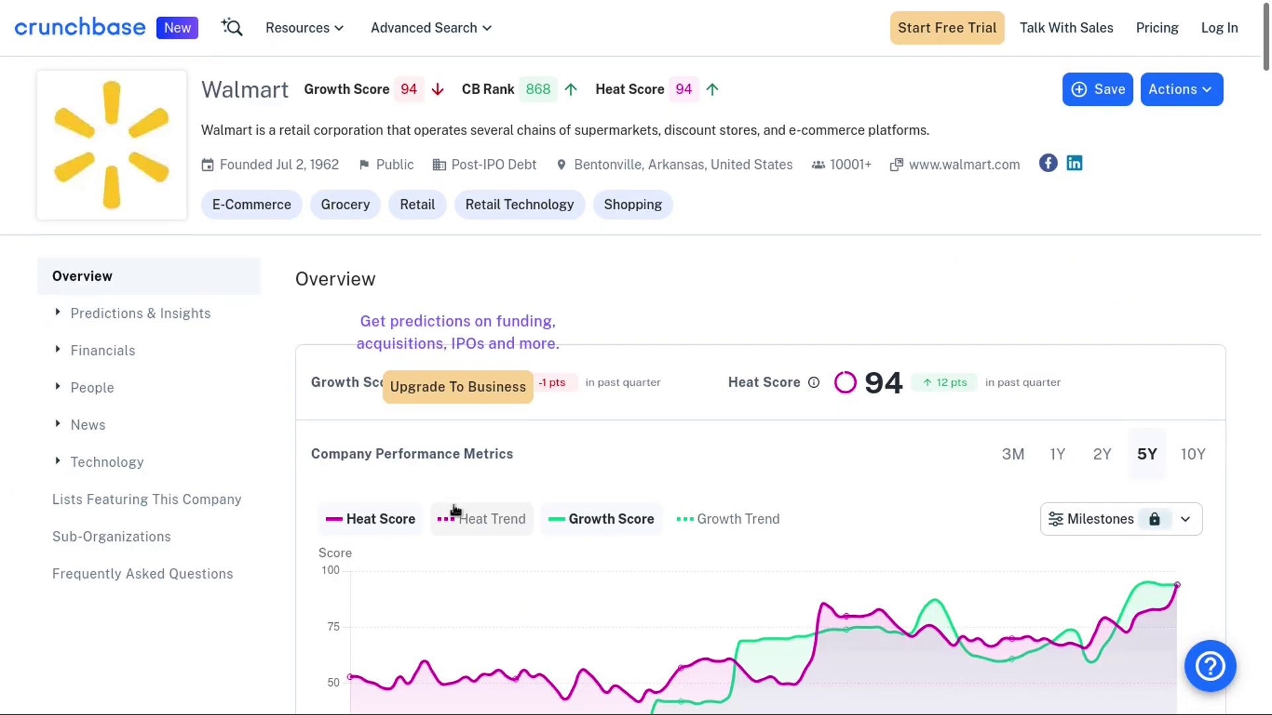
- Highlight the company's location and website address in the Crunchbase profile header
left_click_drag(574, 164, 797, 168)
left_click(829, 184)
left_click_drag(914, 170, 1034, 176)
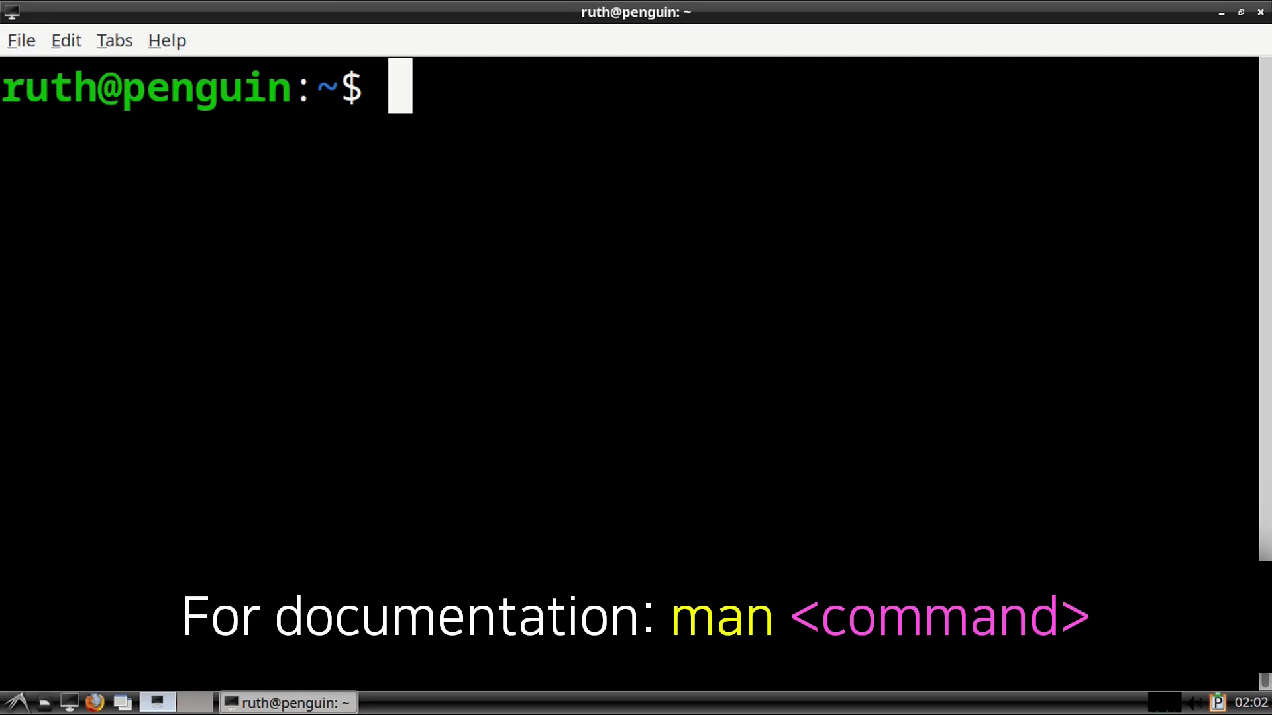
- Open the ping manual page by running man ping in the terminal with reduced text size
type("man ping")
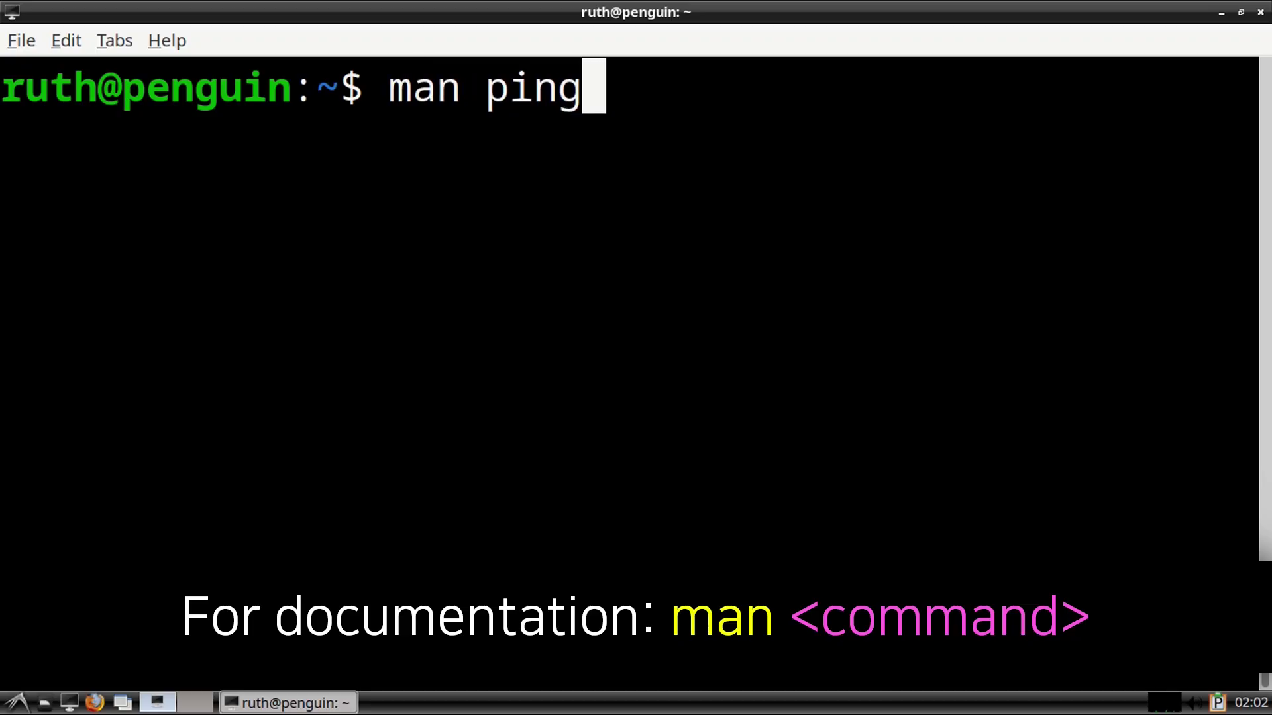
key("ctrl+minus")
key("ctrl+minus")
key("ctrl+minus")
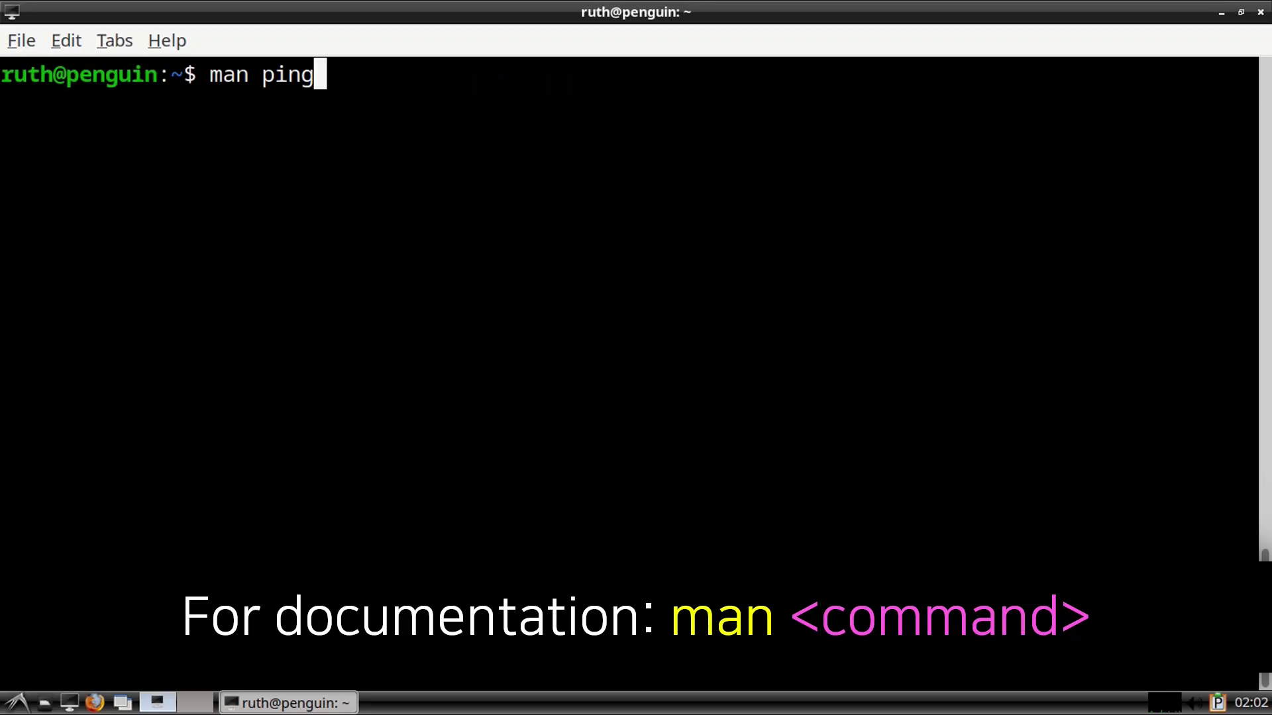
key("Return")
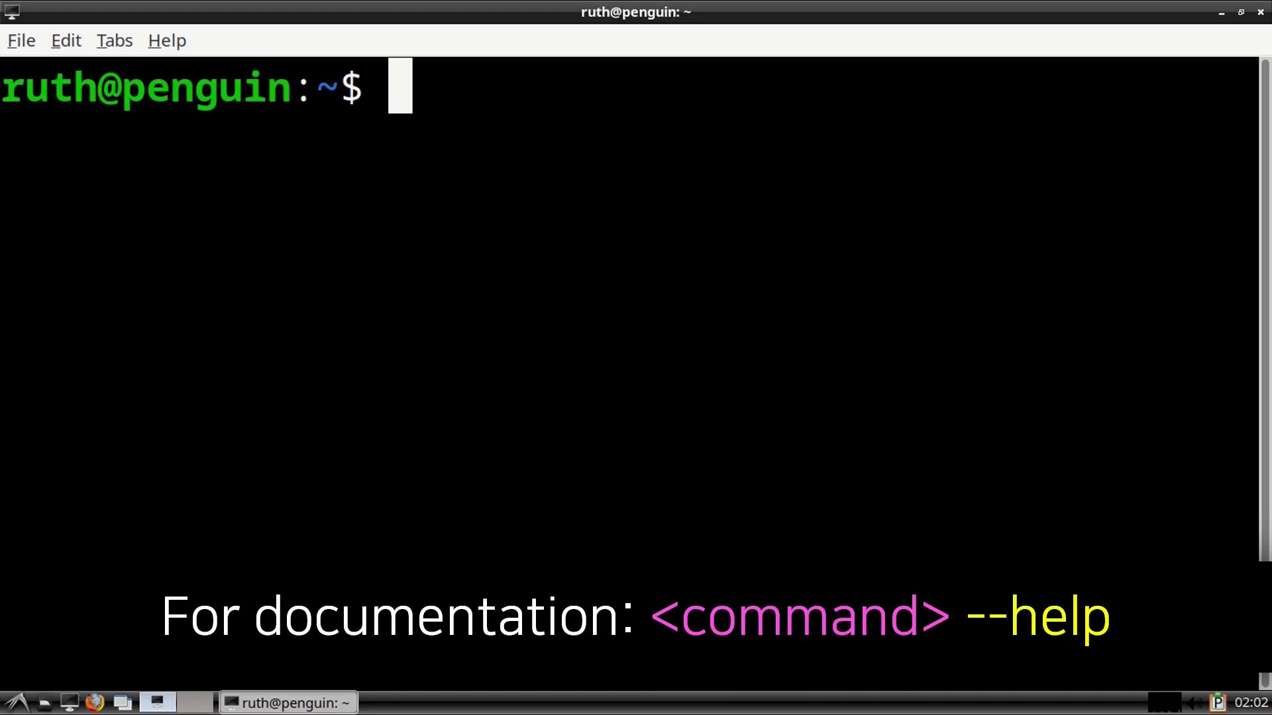
- Show ping's built-in usage help by running ping --help with reduced terminal text size
type("ping --help")
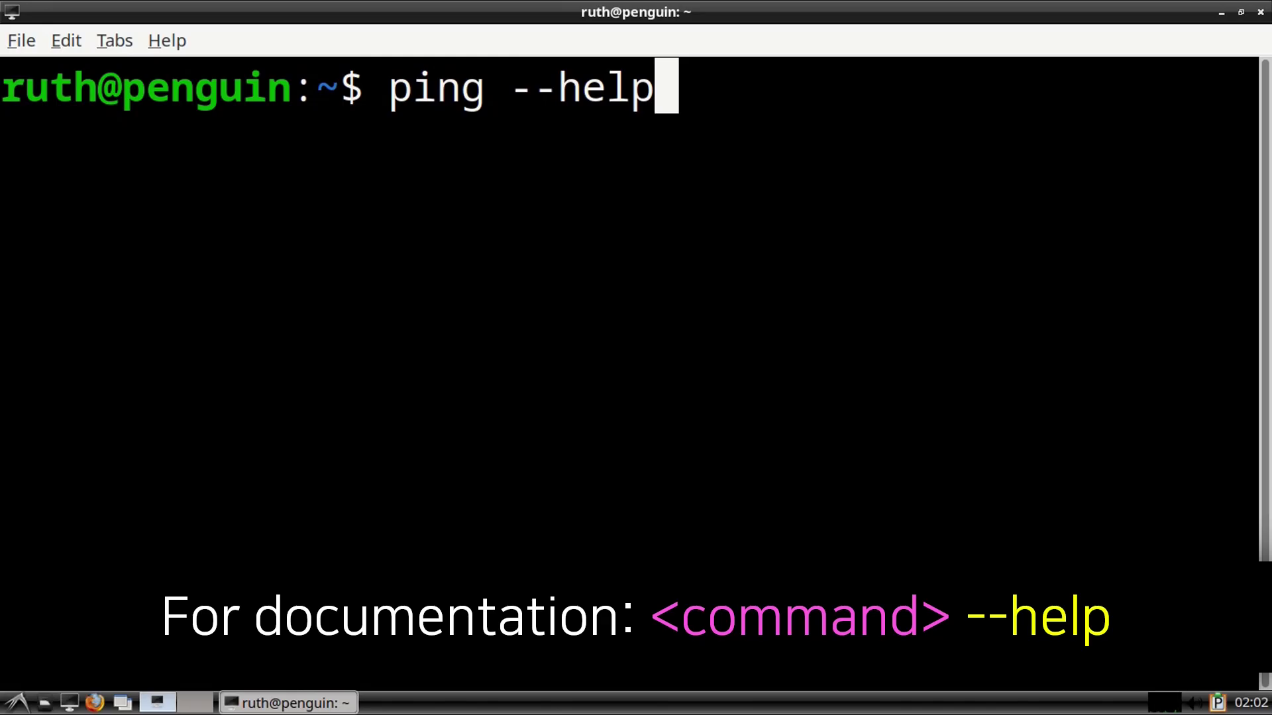
key("ctrl+minus")
key("Return")
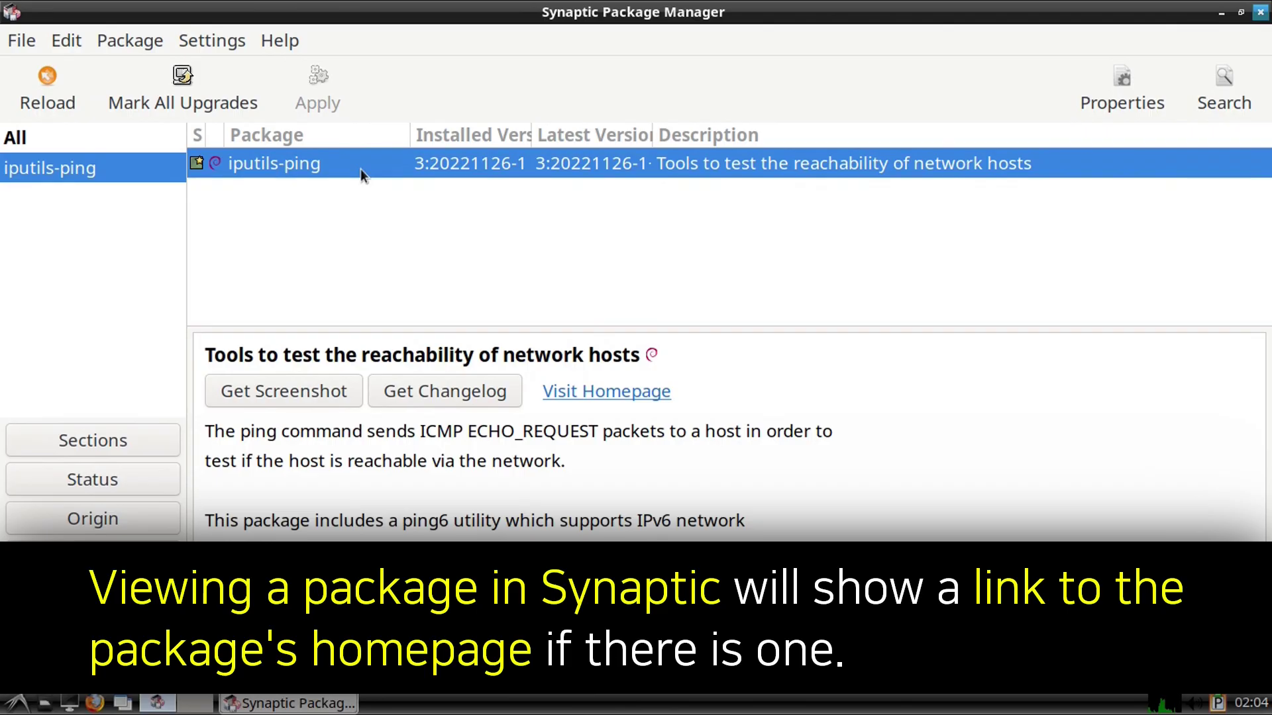
- Visit the homepage of the iputils-ping package from its description in Synaptic Package Manager
left_click(583, 396)
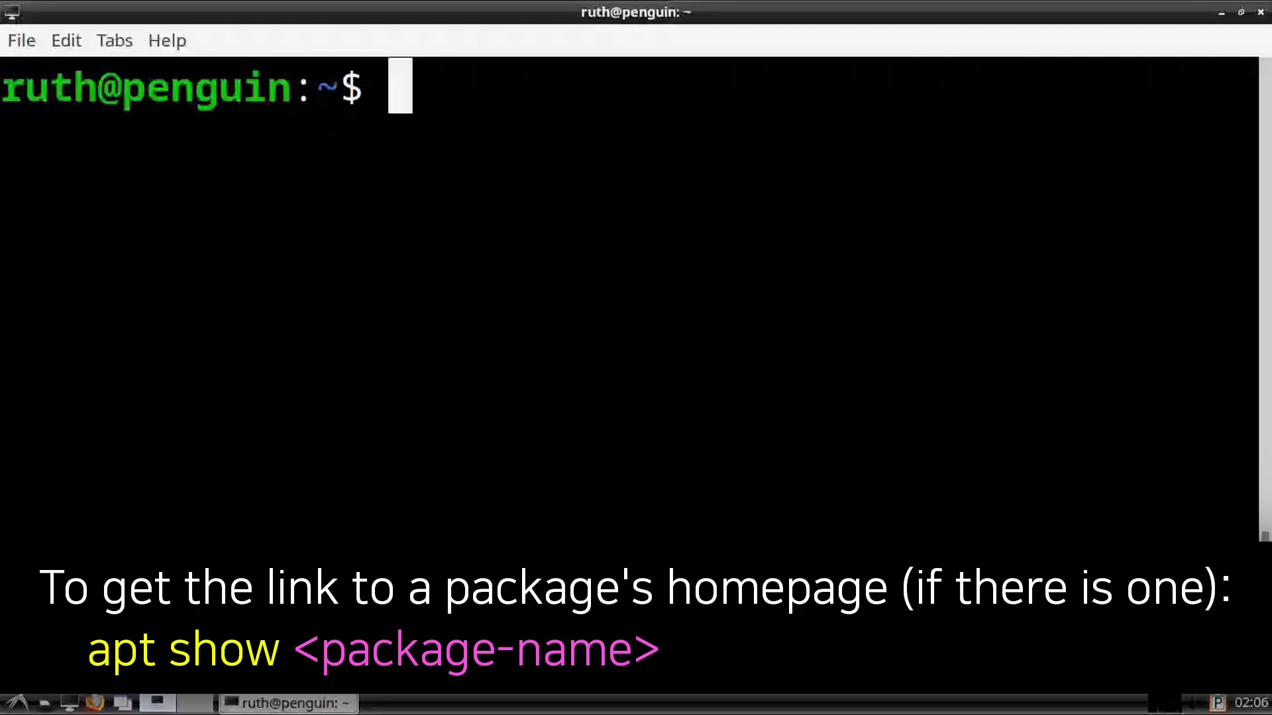
- Run apt show iputils-ping with reduced terminal text size, highlight the Homepage entry, and open its GitHub link in the browser
type("apt show iputils-ping")
key("ctrl+minus")
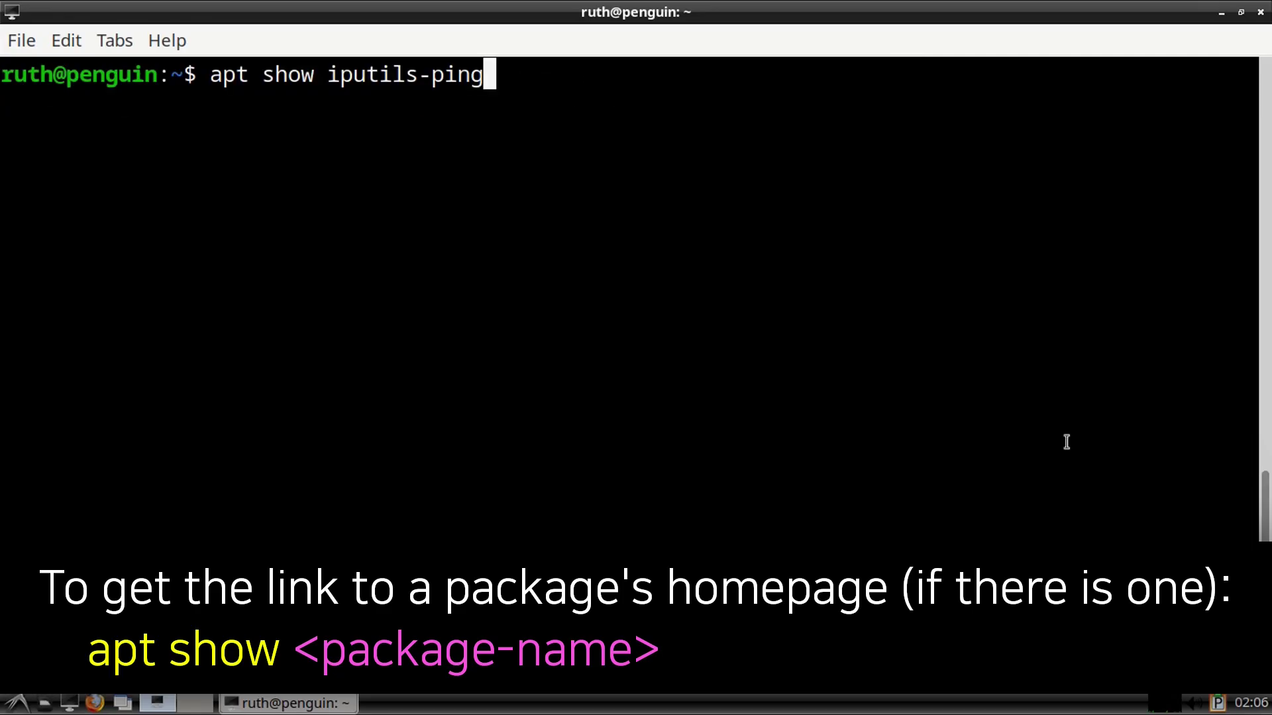
key("Return")
left_click_drag(1, 233, 107, 238)
double_click(422, 244)
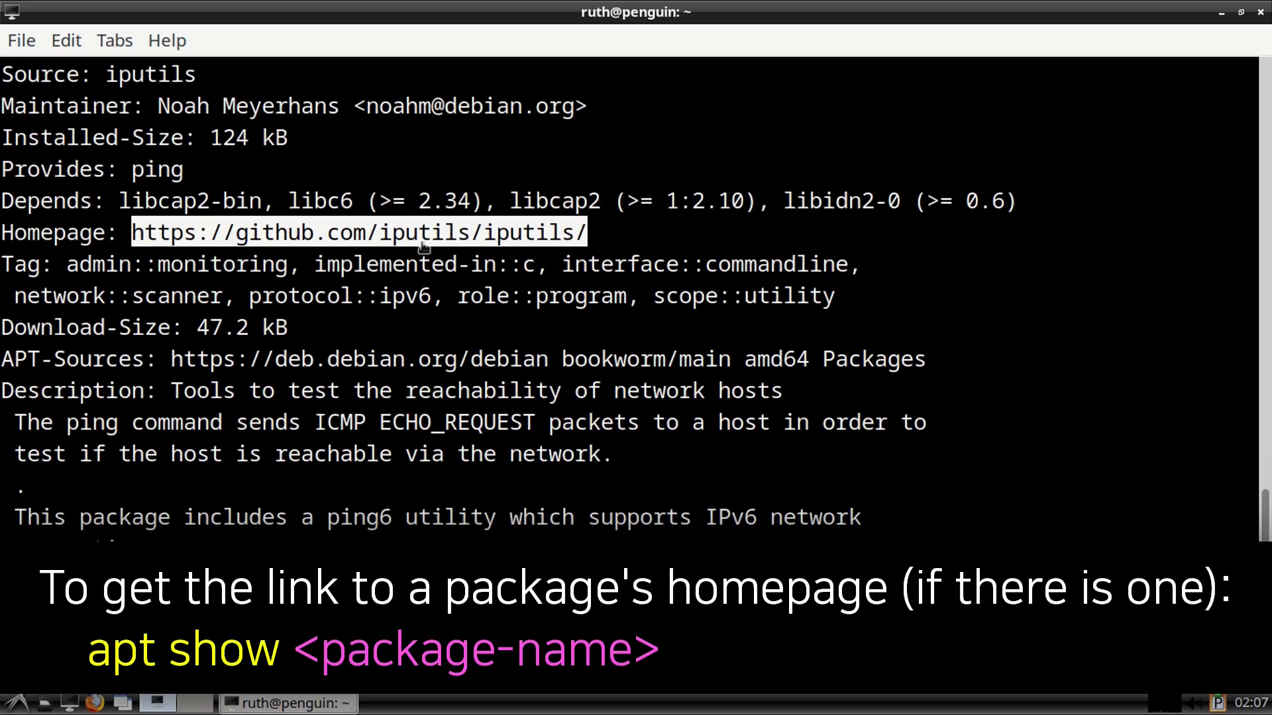
left_click(422, 244, "ctrl")
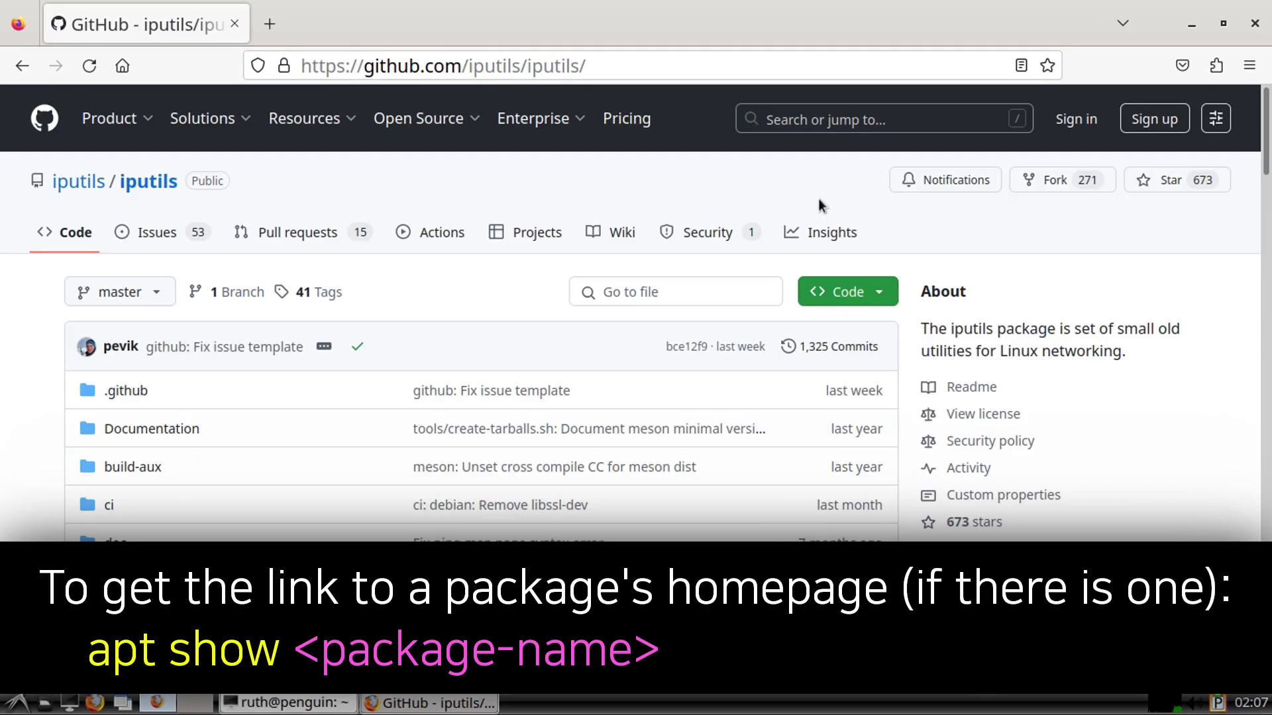